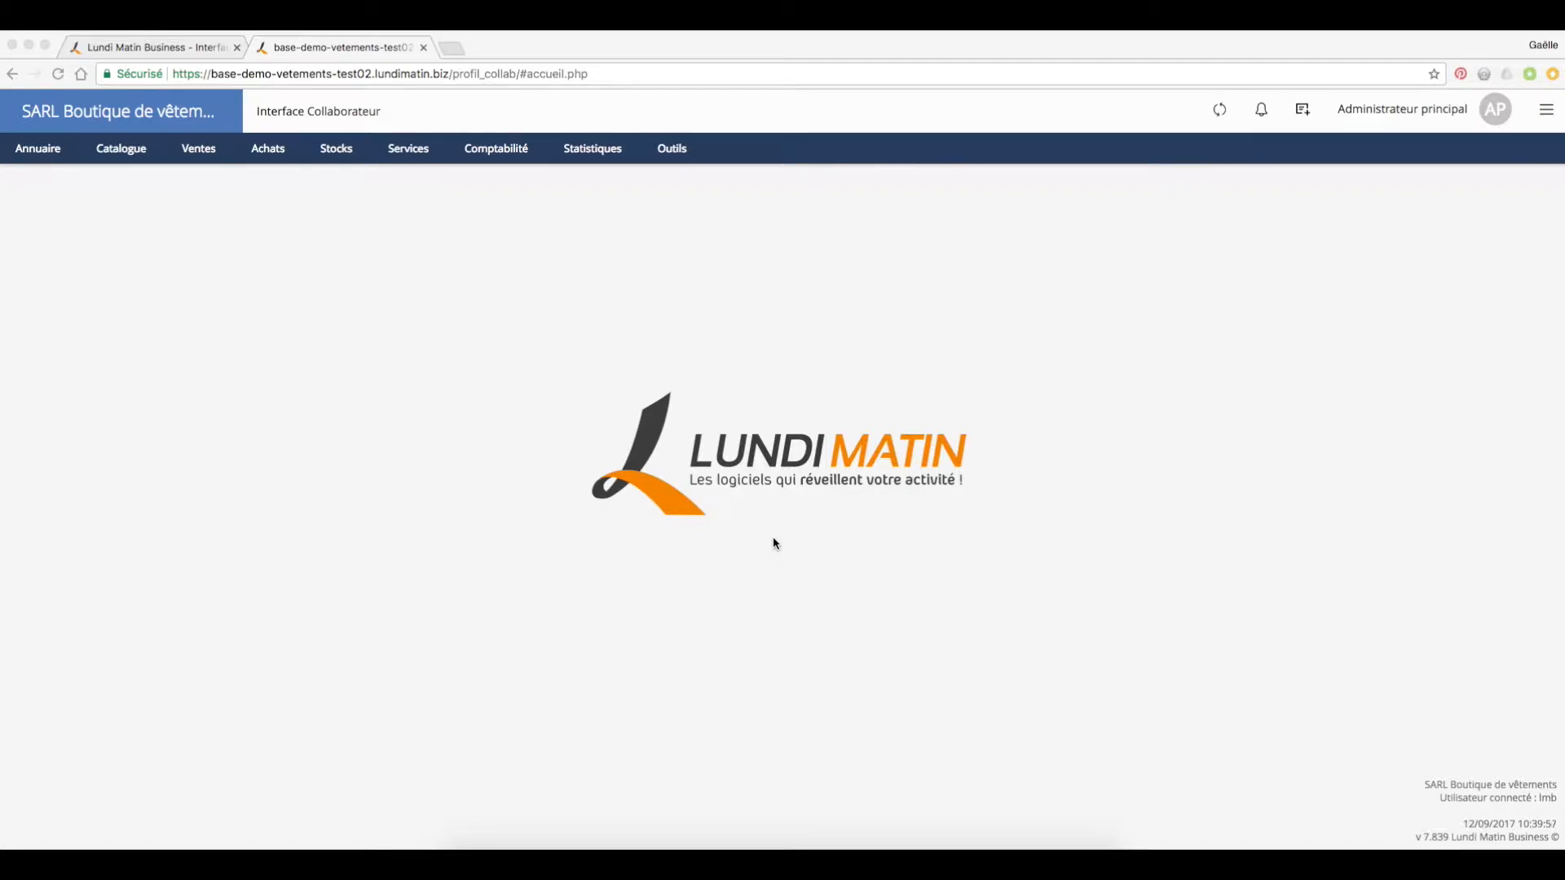
Step: Create a new customer quote (Nouveau devis)
left_click(202, 154)
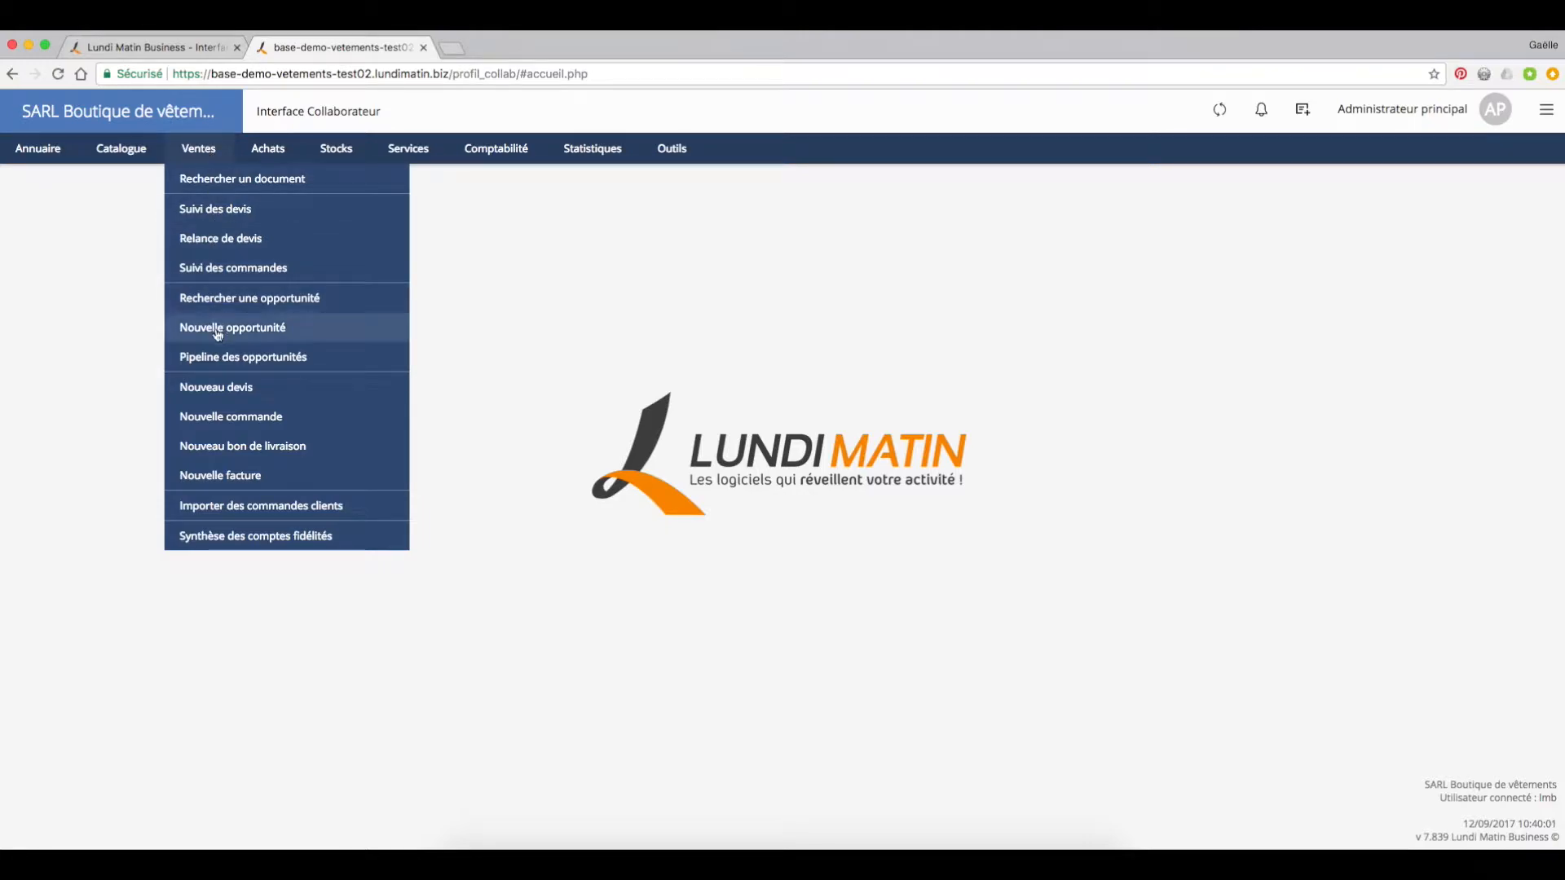
left_click(228, 390)
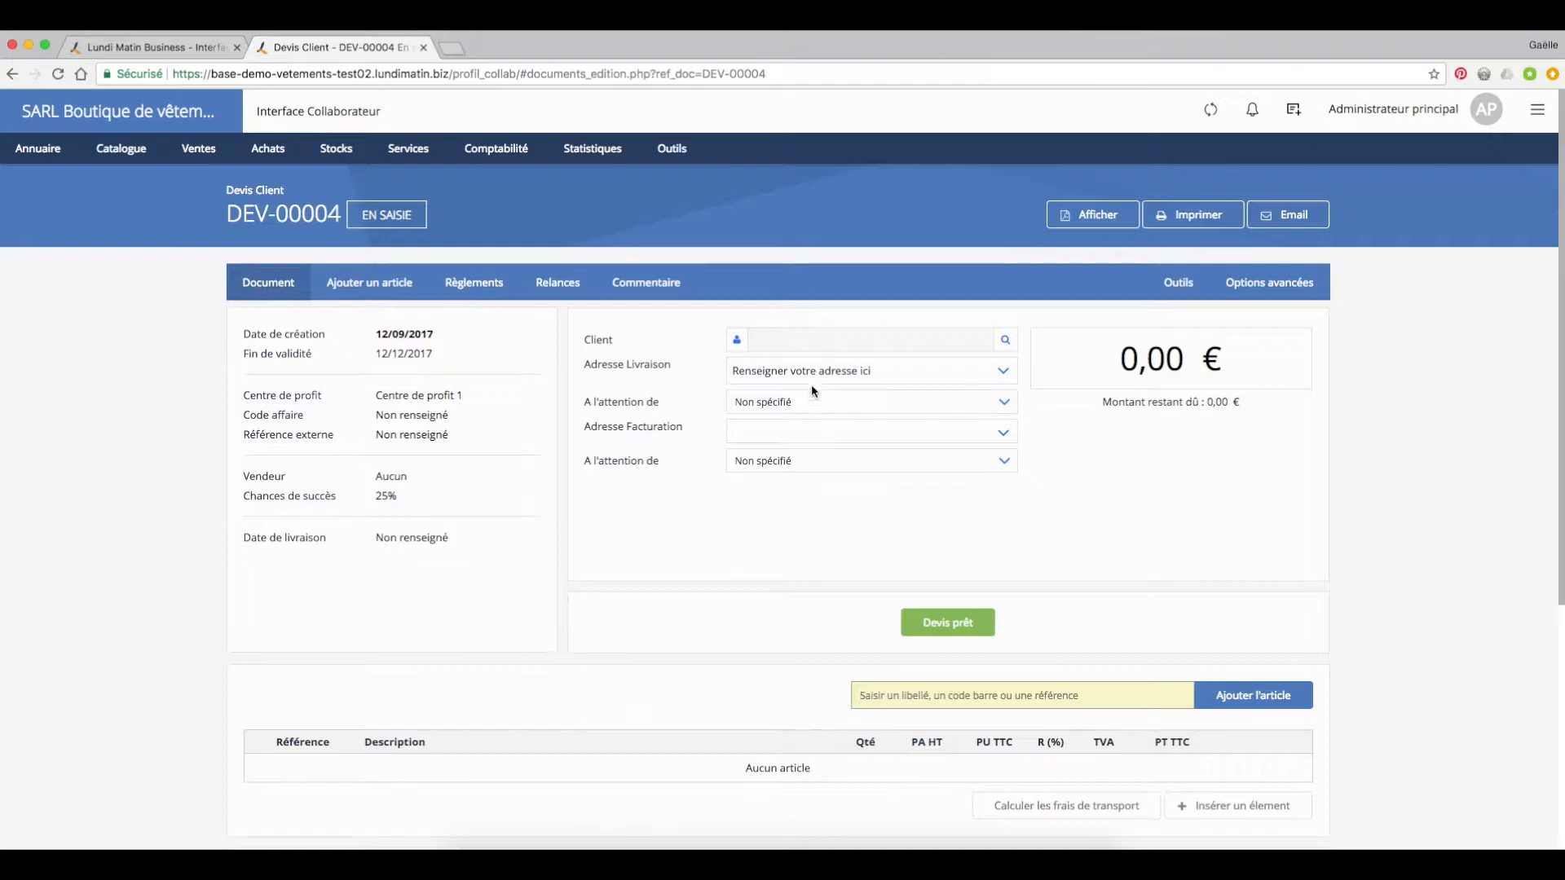
Step: Search the existing client contacts for the customer's surname from the quote's client field
left_click(1004, 339)
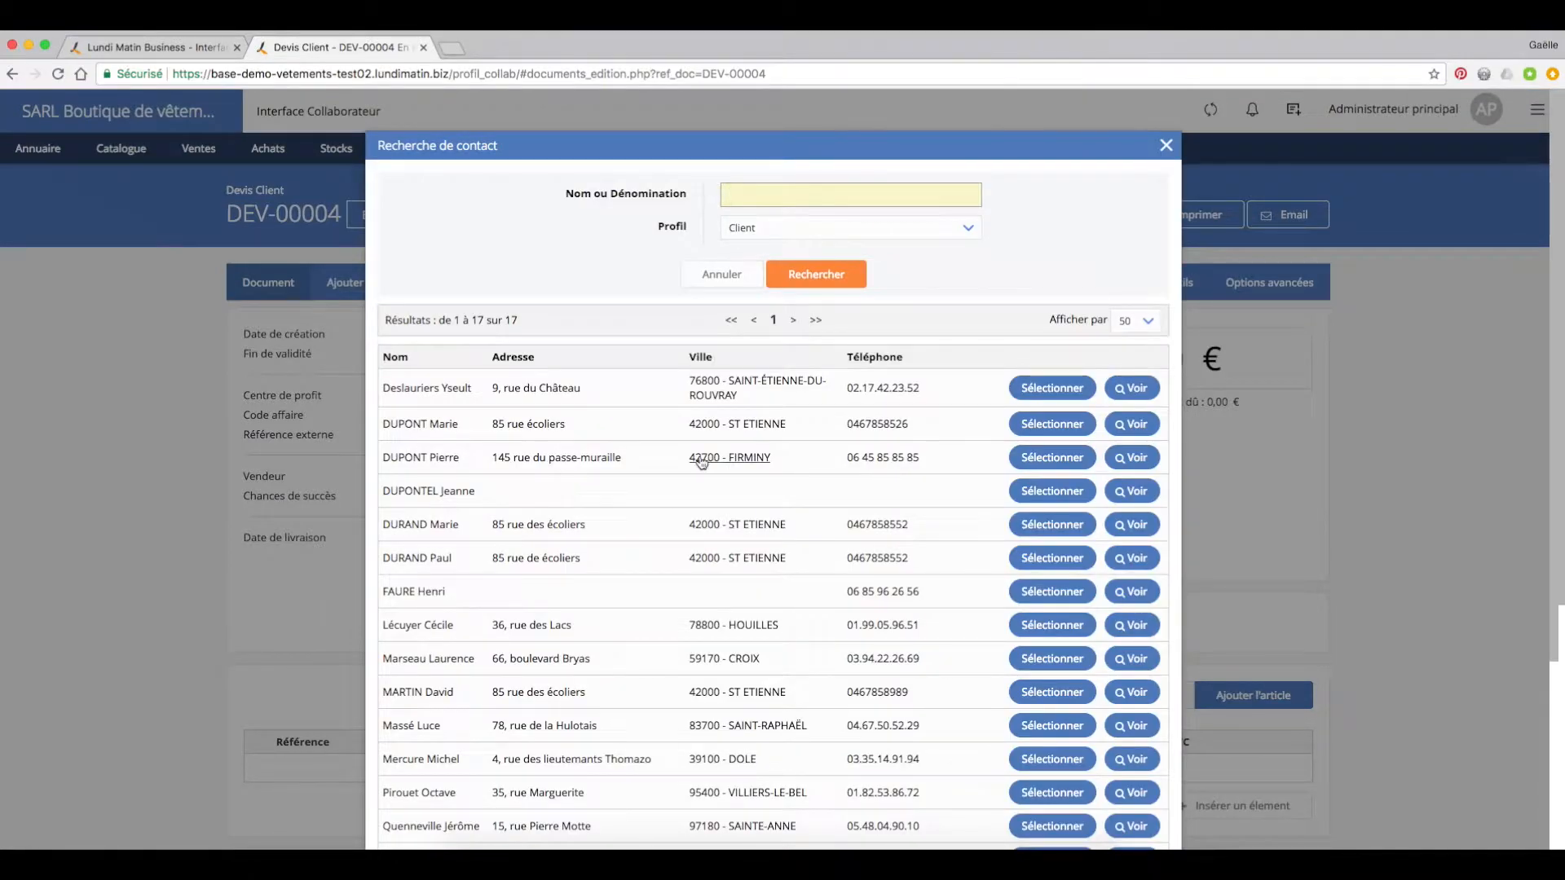
scroll(936, 514, "down", 3)
scroll(936, 514, "up", 3)
left_click(817, 275)
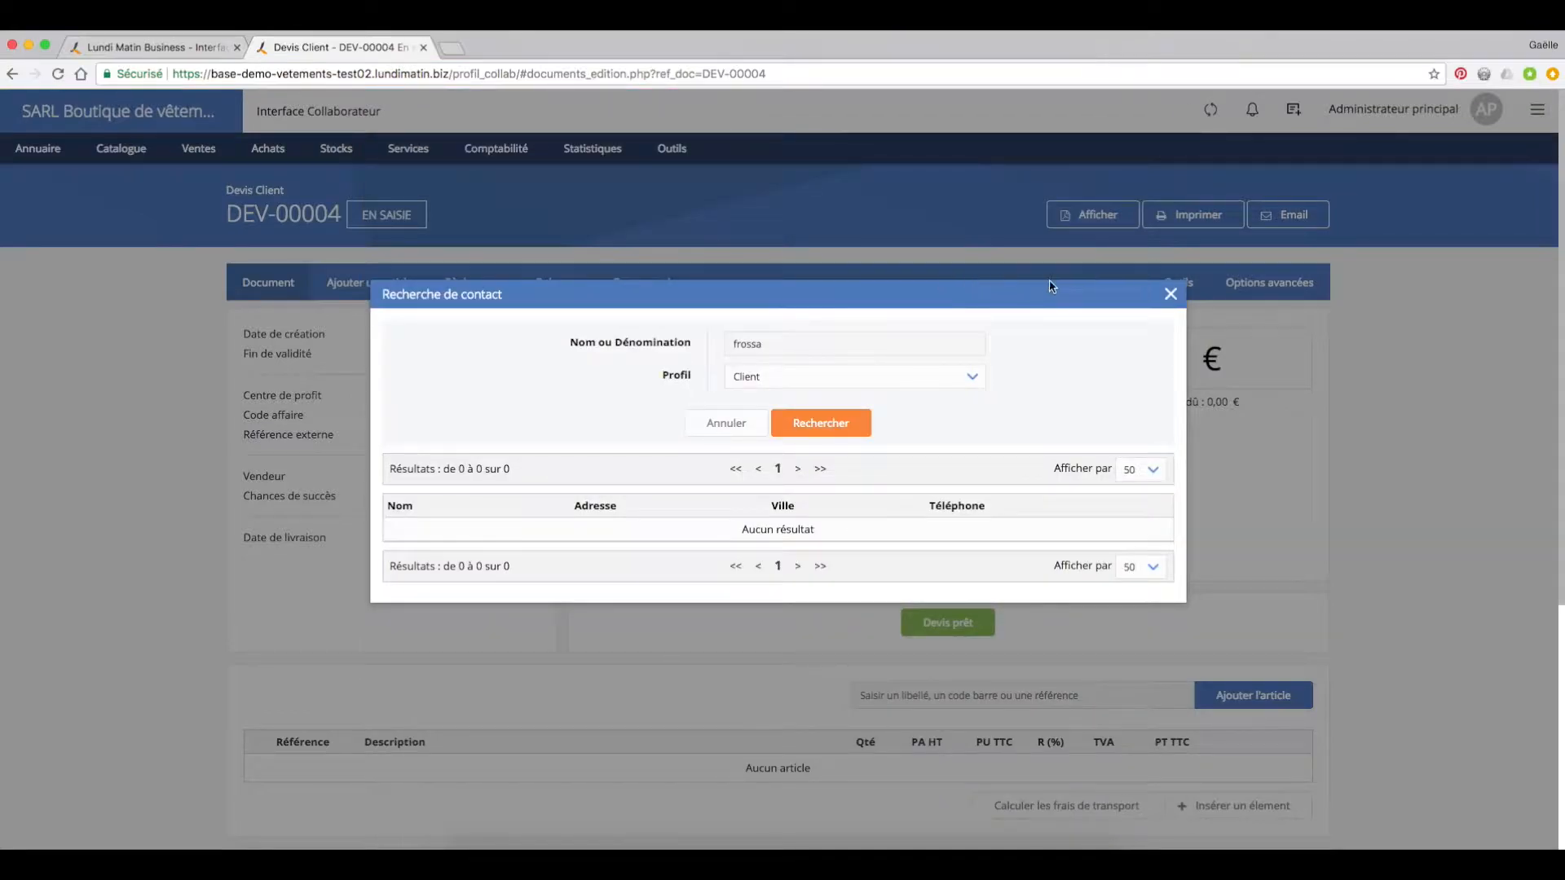
left_click(1171, 296)
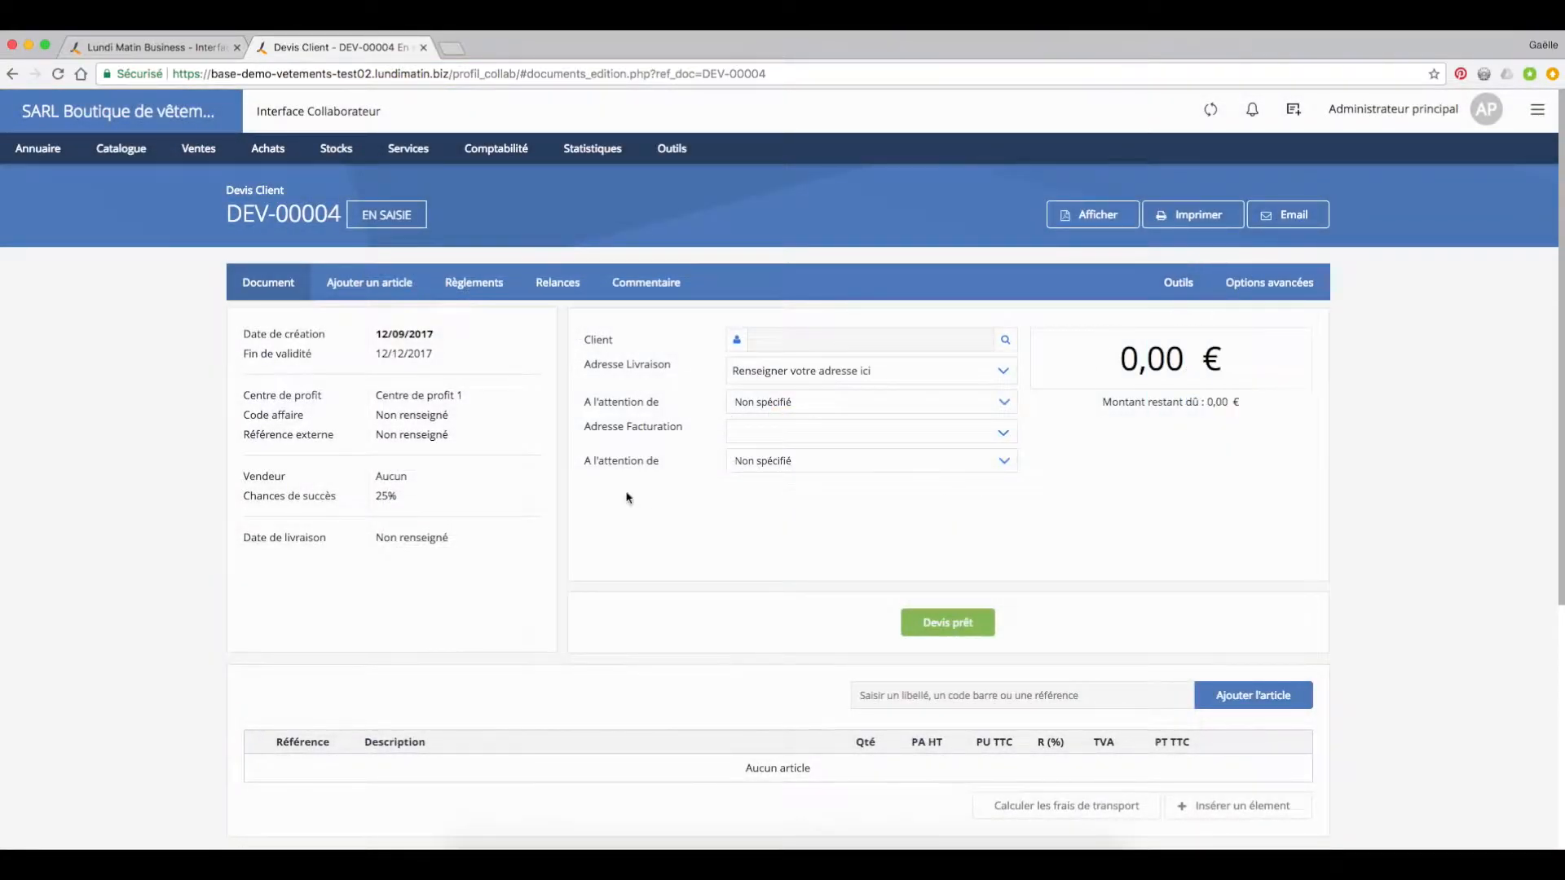
Step: Create a quick client record with the title Monsieur and the customer's last and first names
mouse_move(73, 155)
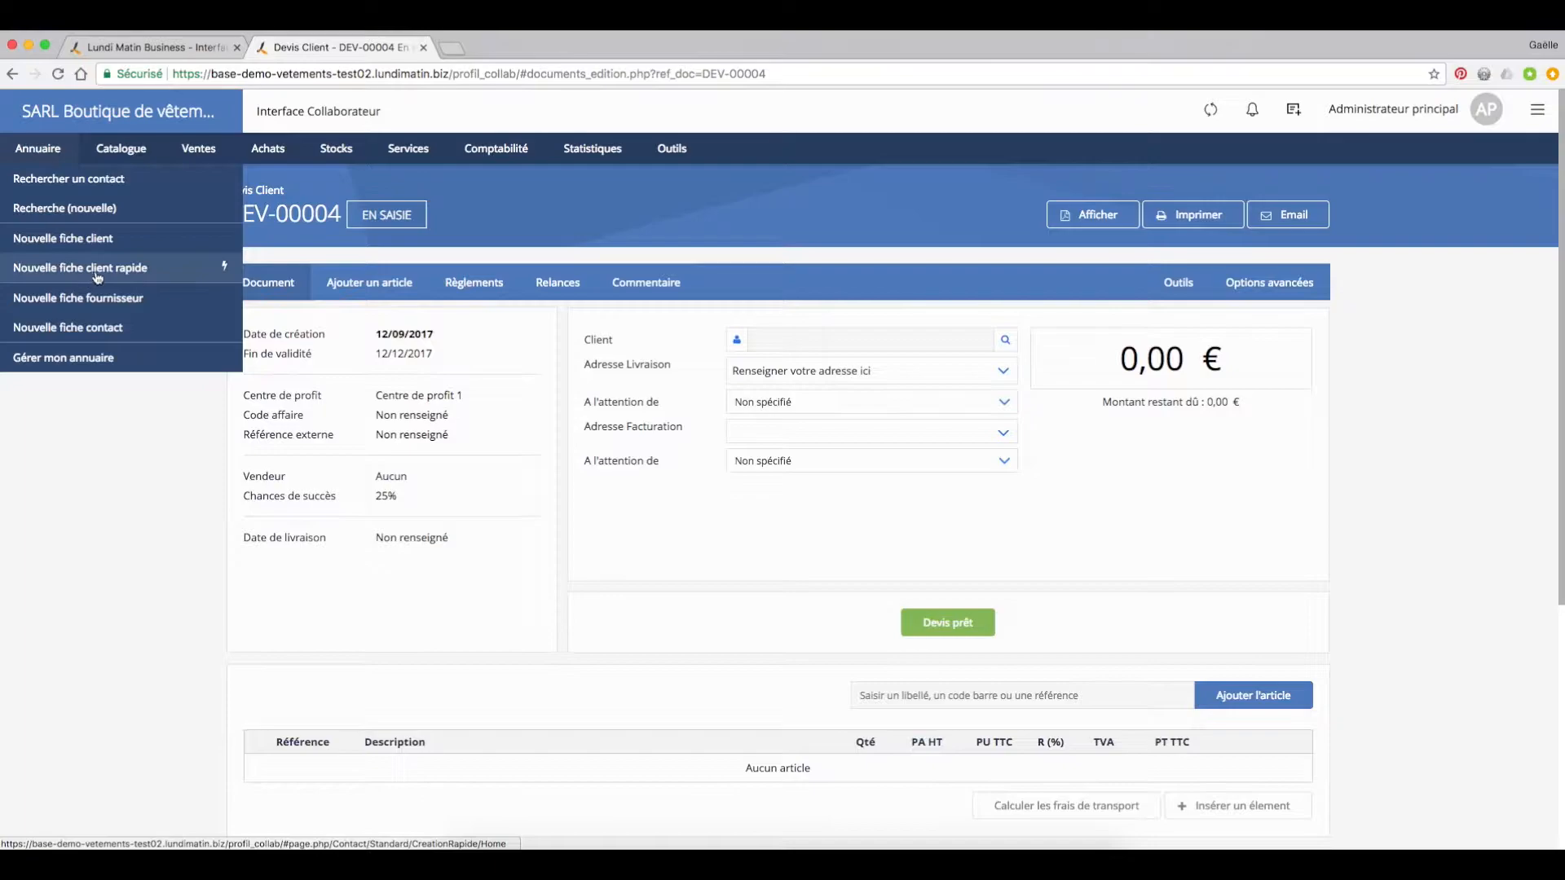
left_click(99, 269)
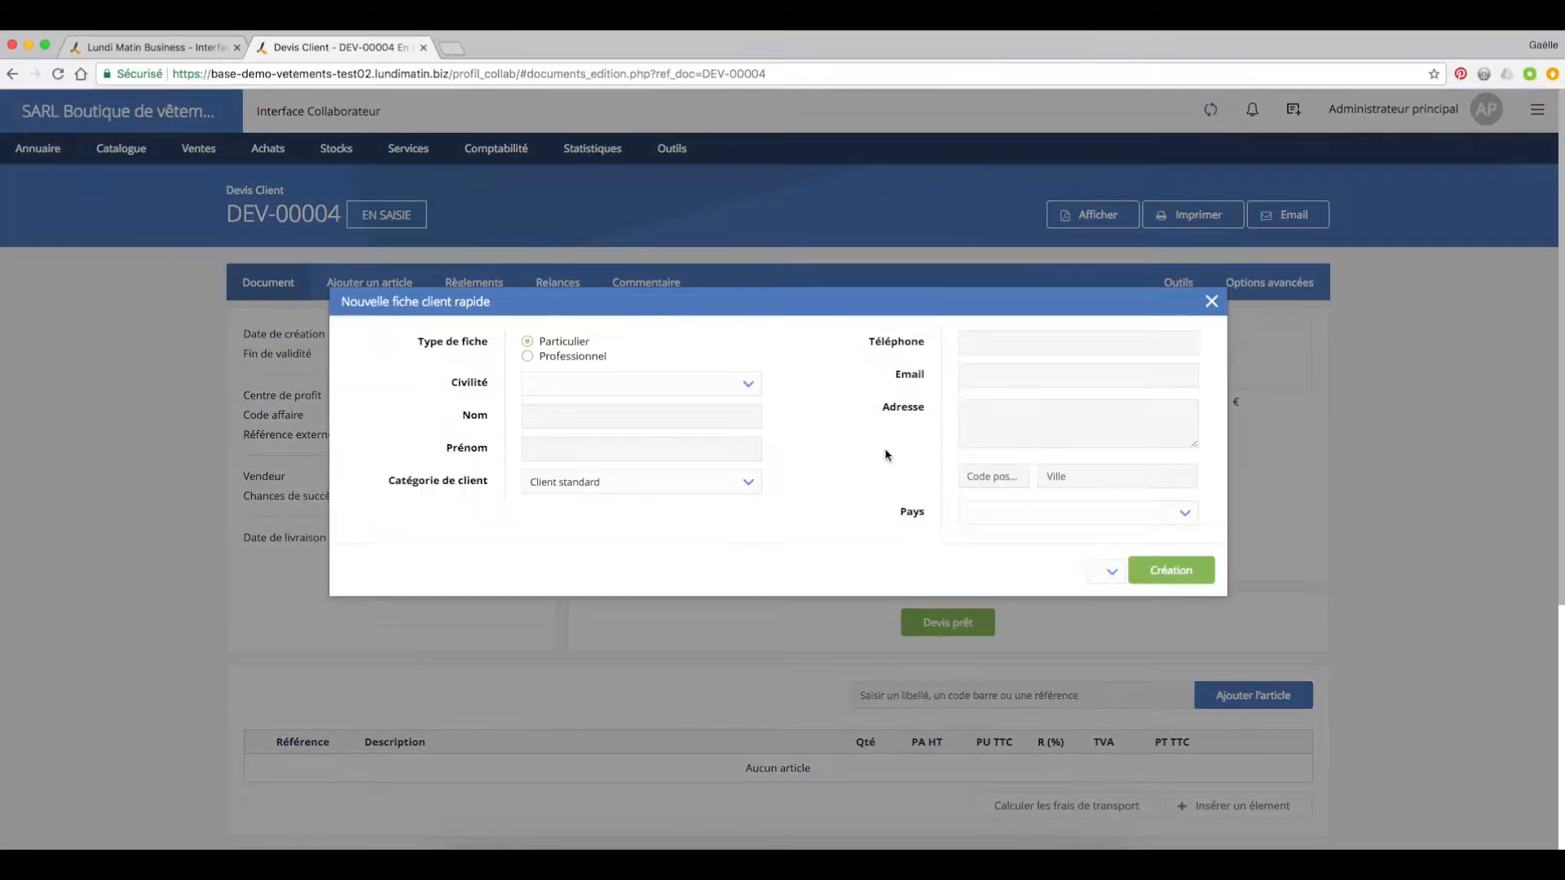
left_click(744, 388)
left_click(736, 395)
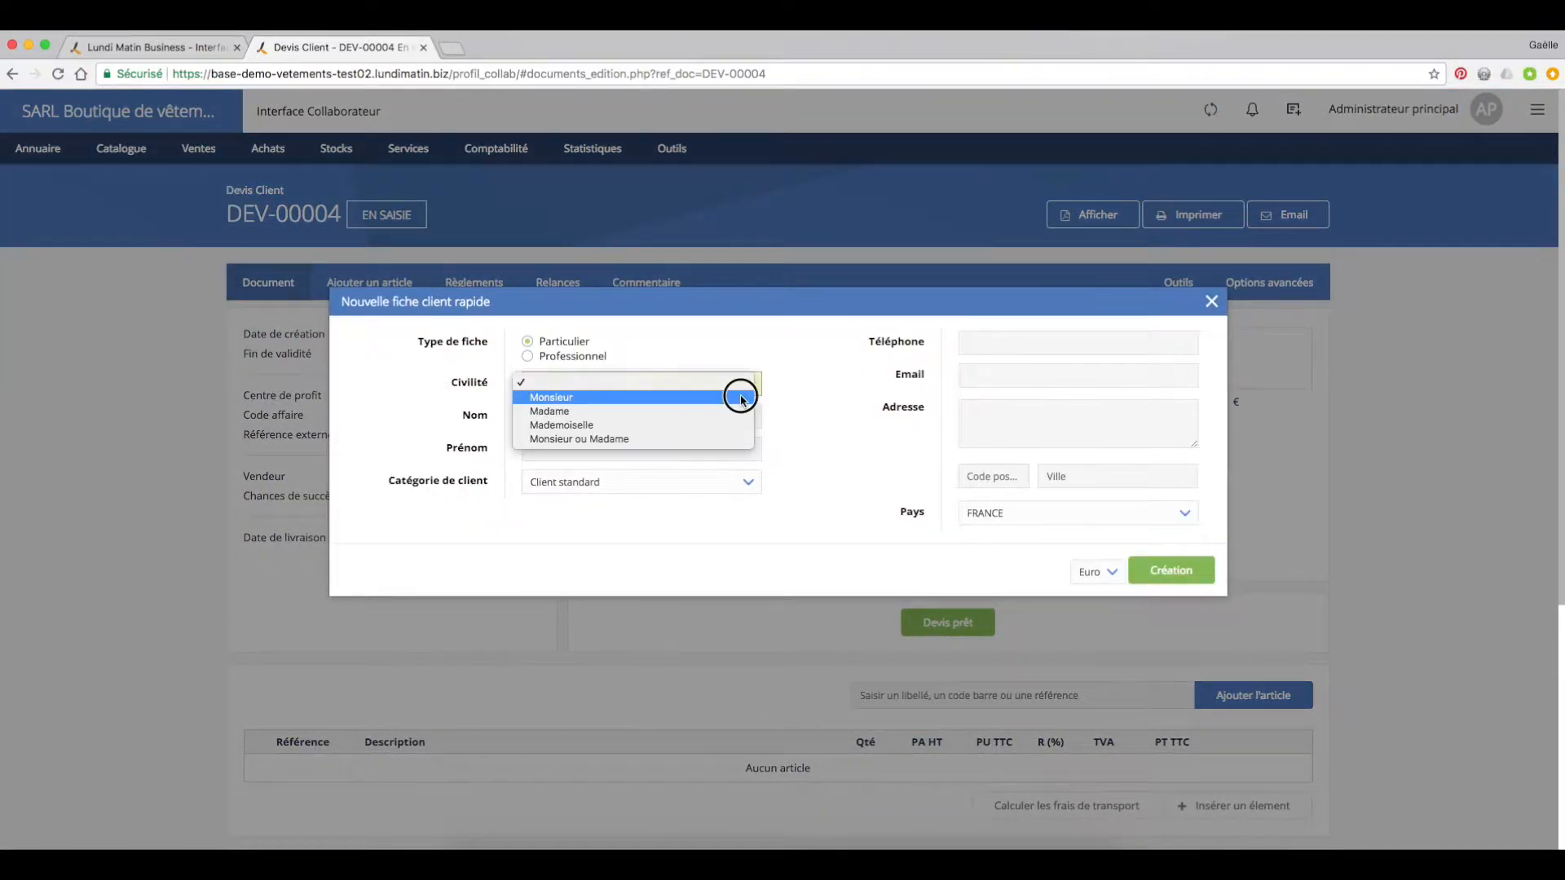
left_click(660, 416)
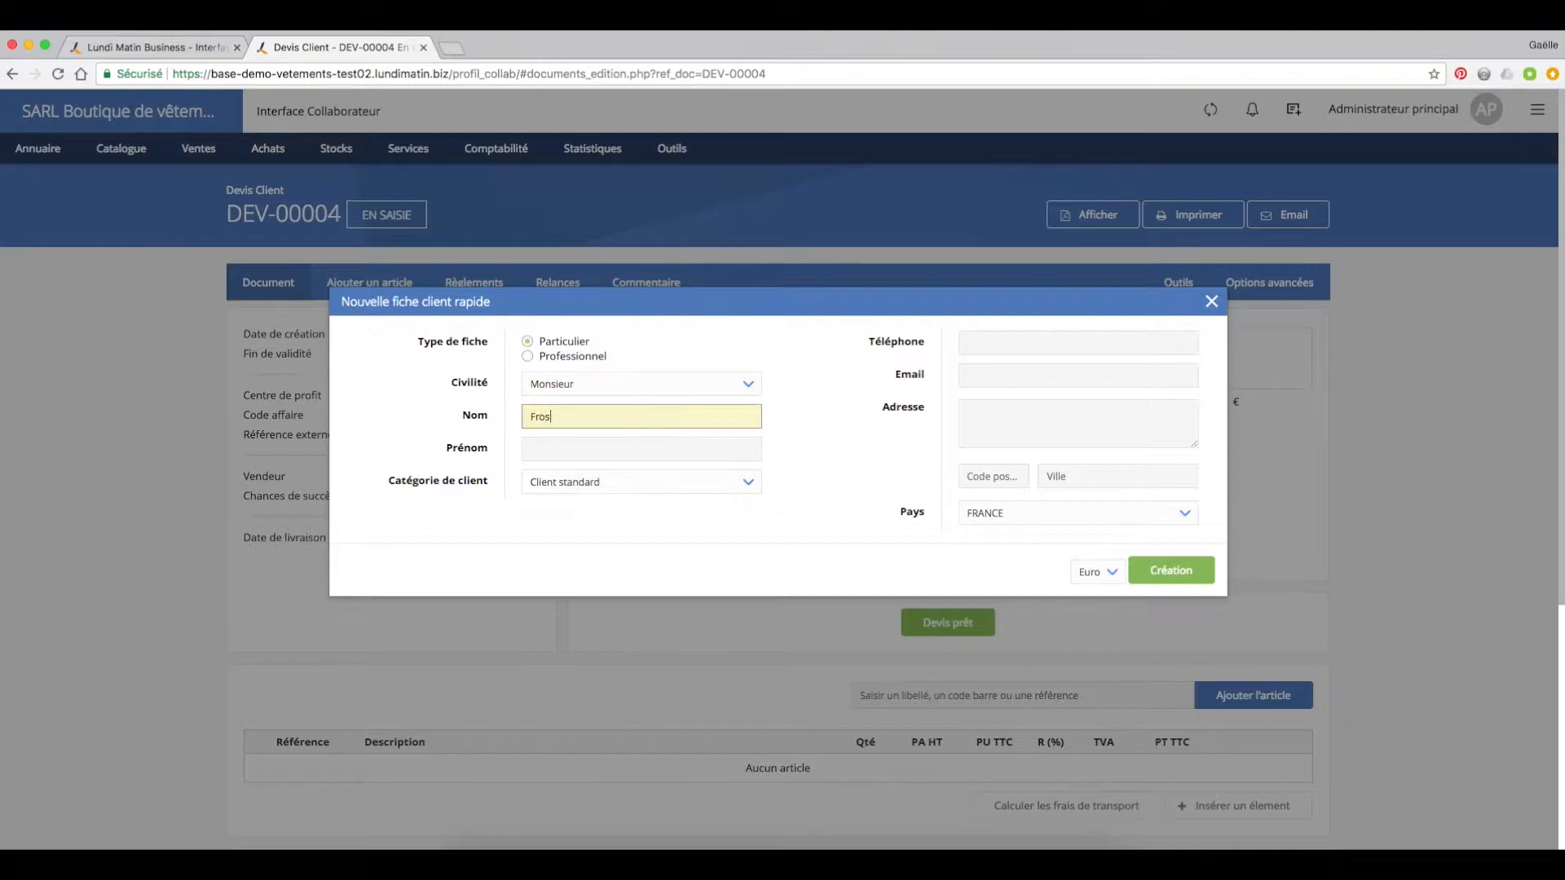
key("Tab")
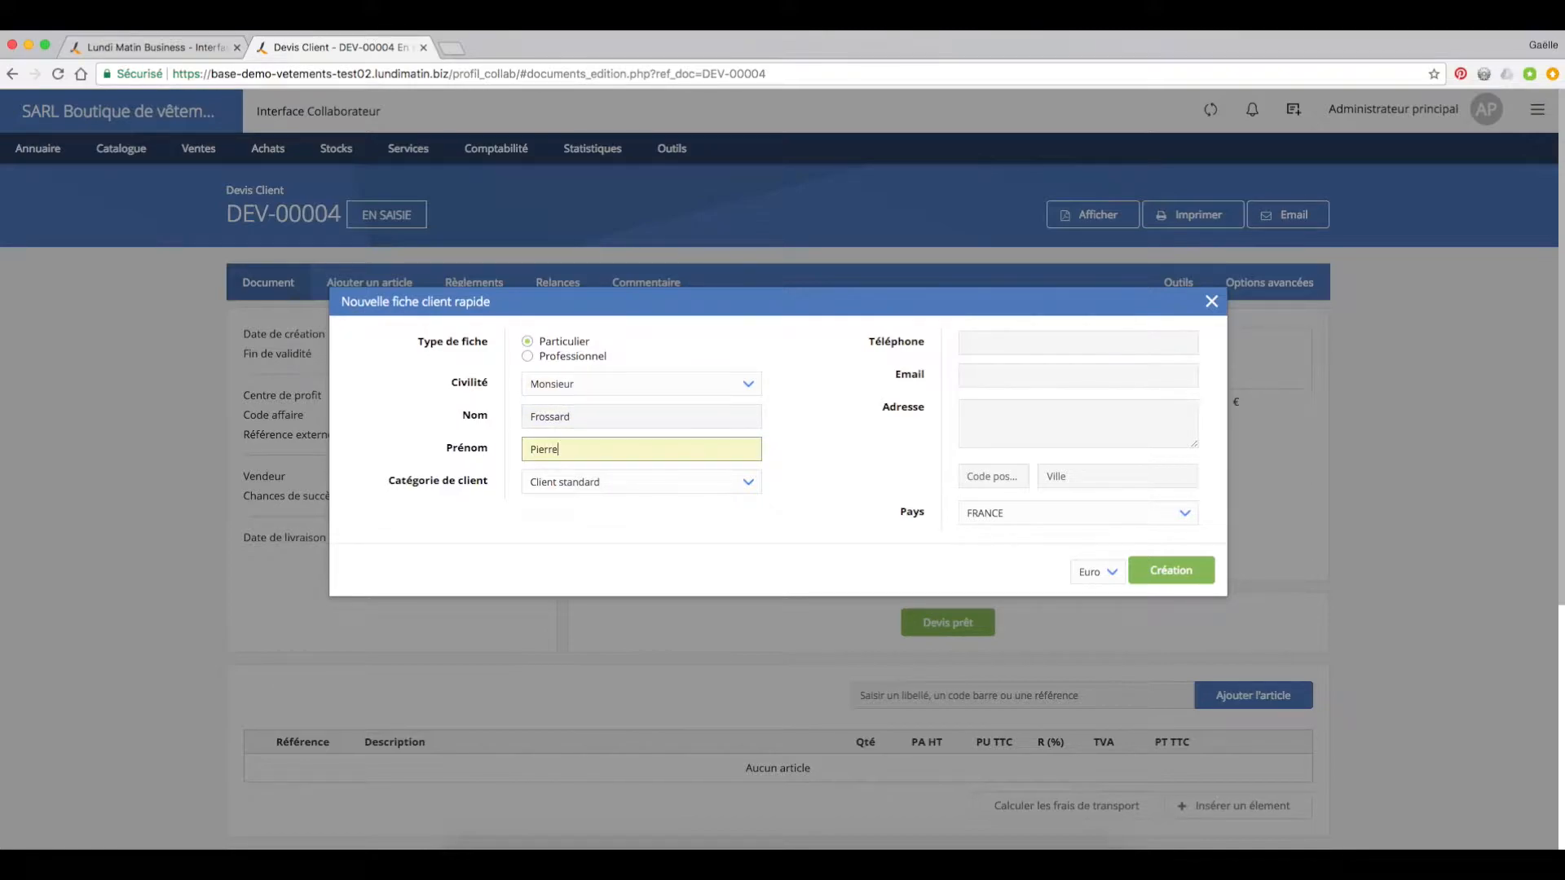
left_click(801, 413)
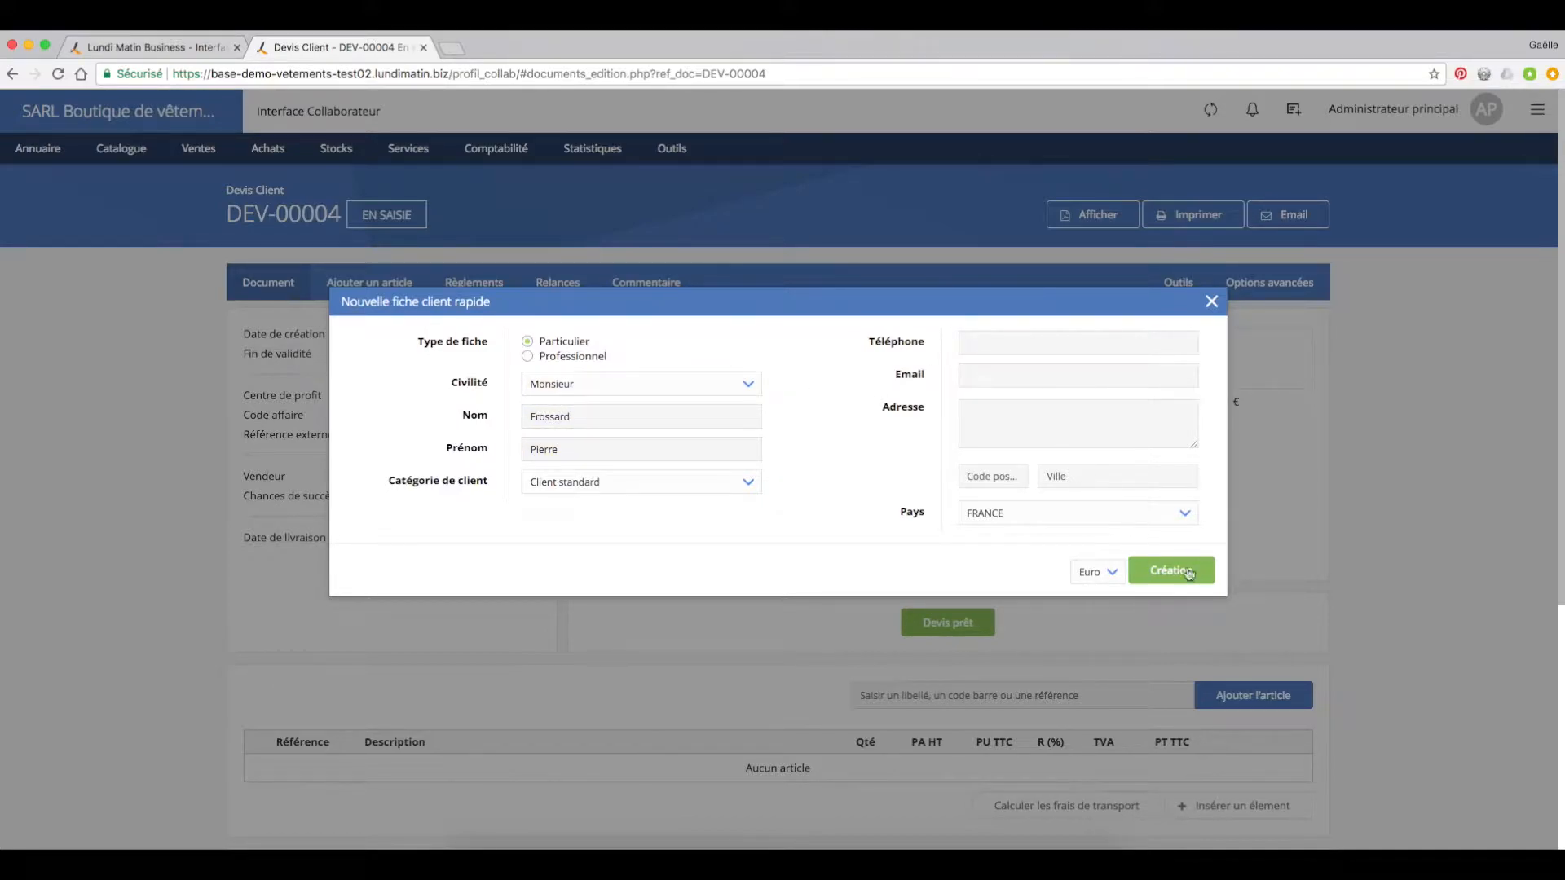
left_click(1192, 571)
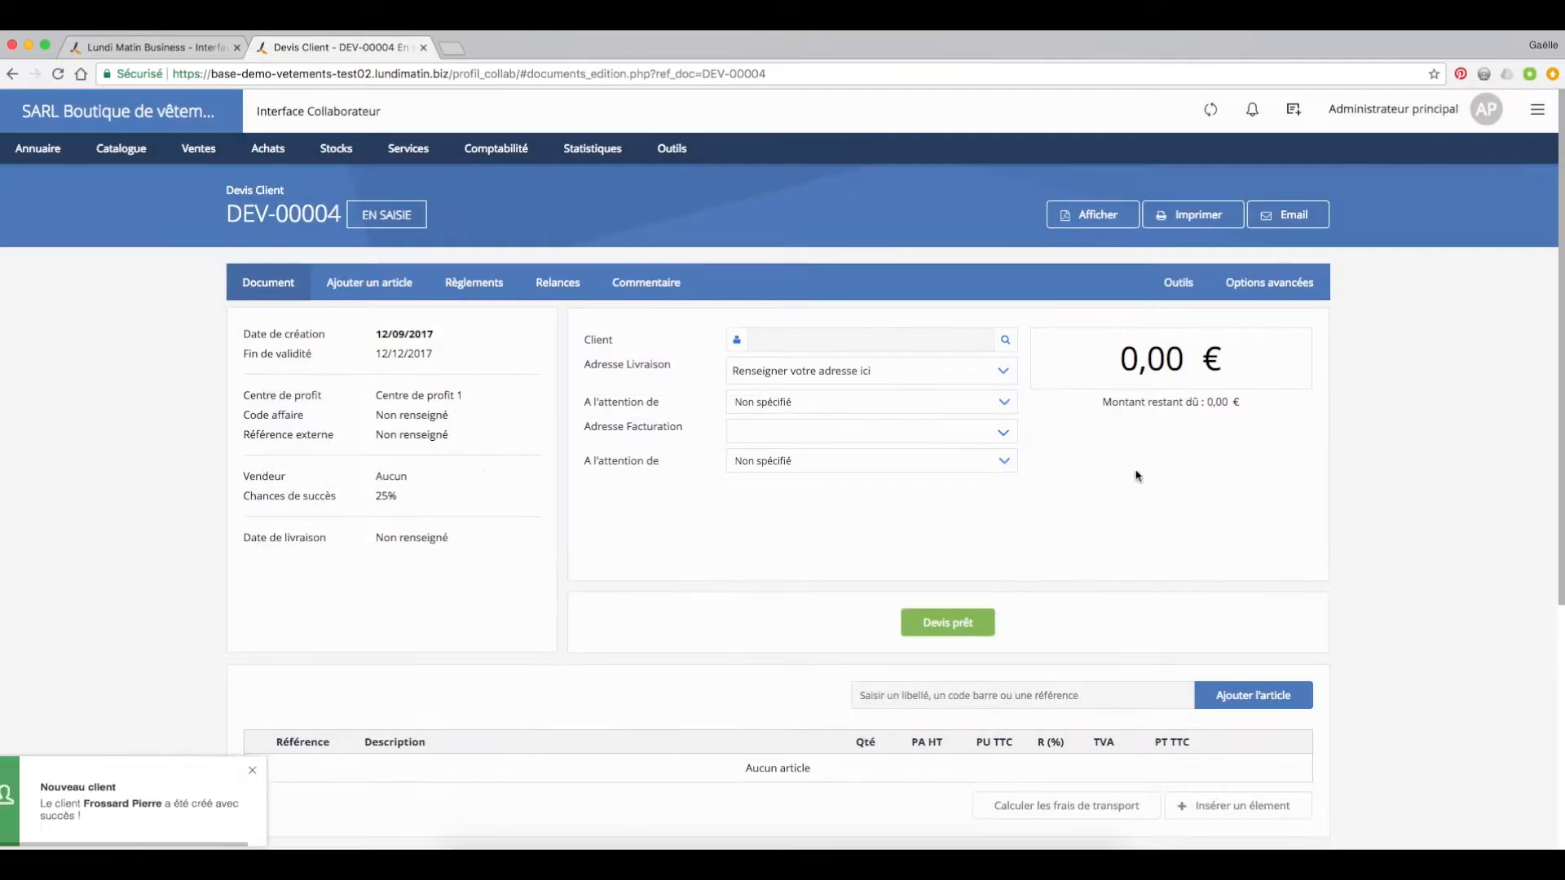
Step: Find the newly created customer by surname and assign them as the quote's client
left_click(1005, 339)
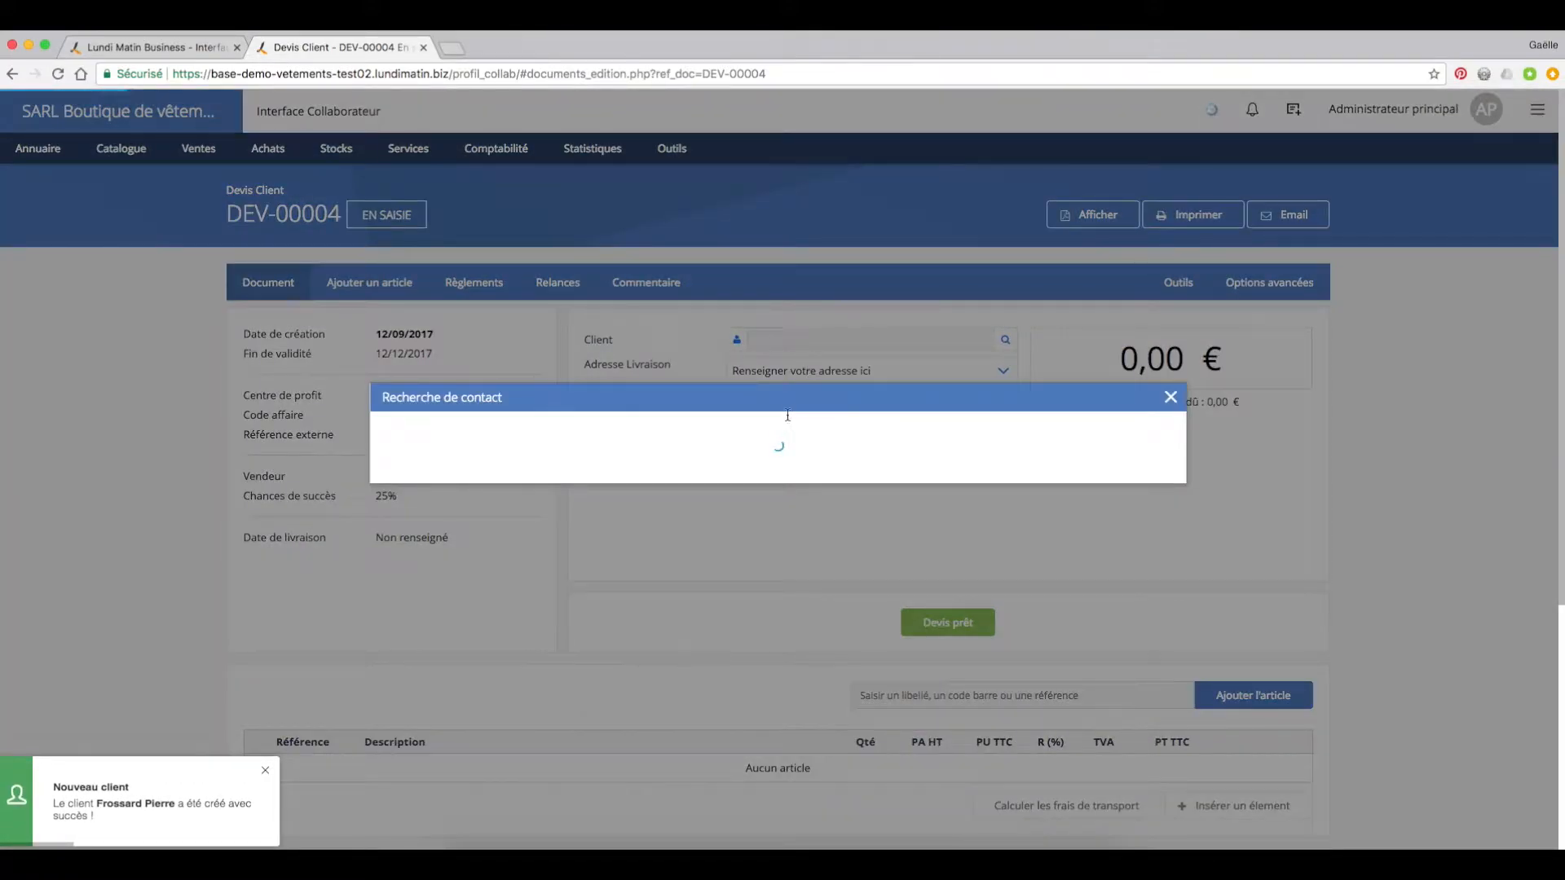
type("fross")
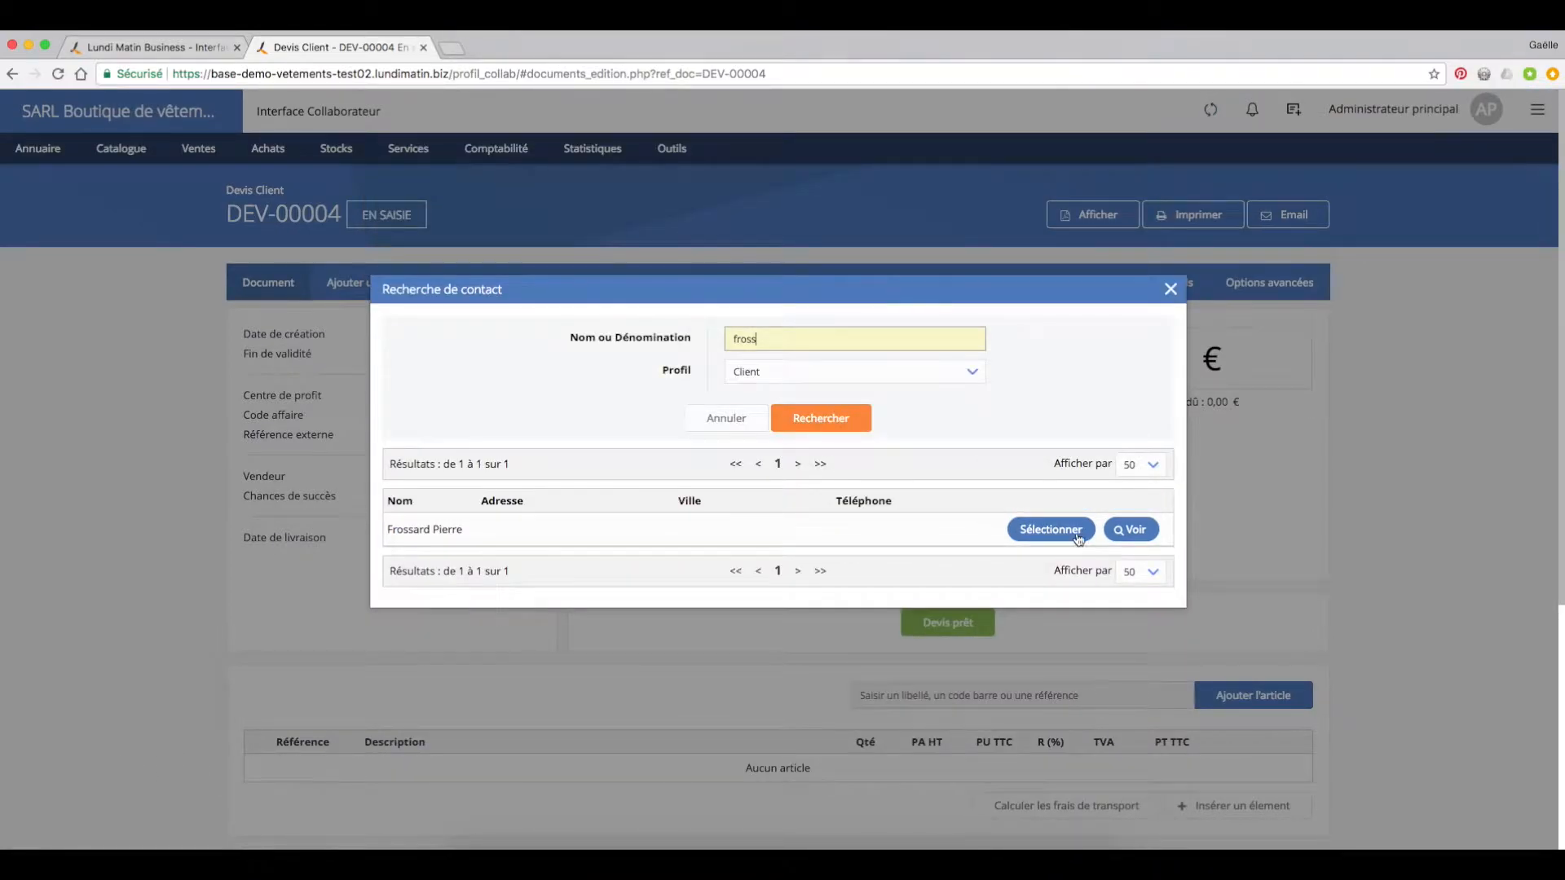
left_click(1075, 534)
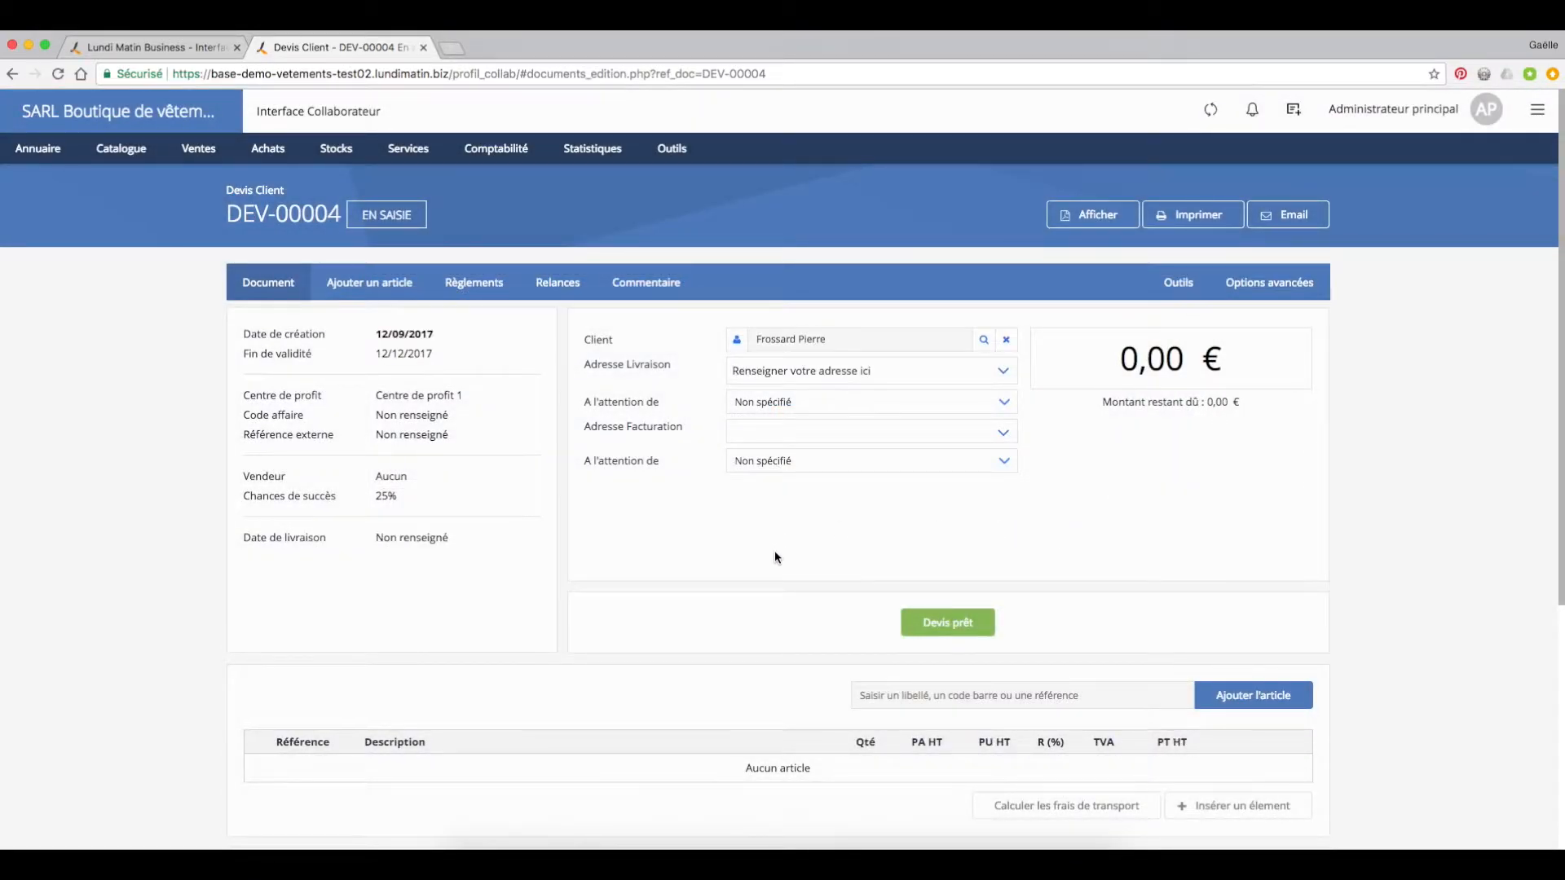
Step: Search the catalogue for "robe" articles to add to the quote
scroll(773, 551, "down", 1)
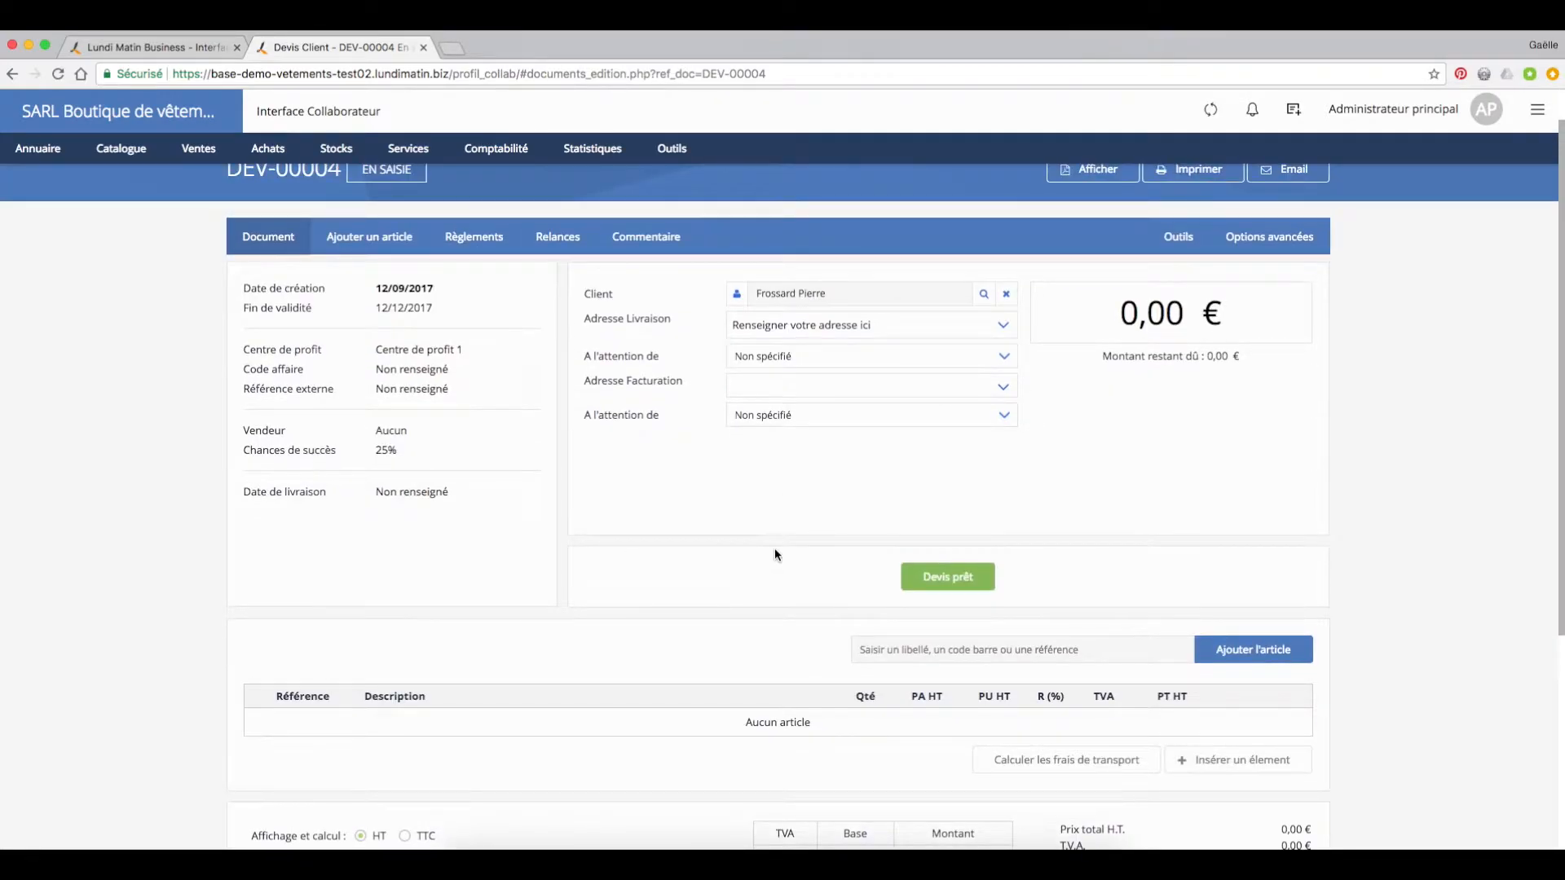
scroll(540, 360, "up", 1)
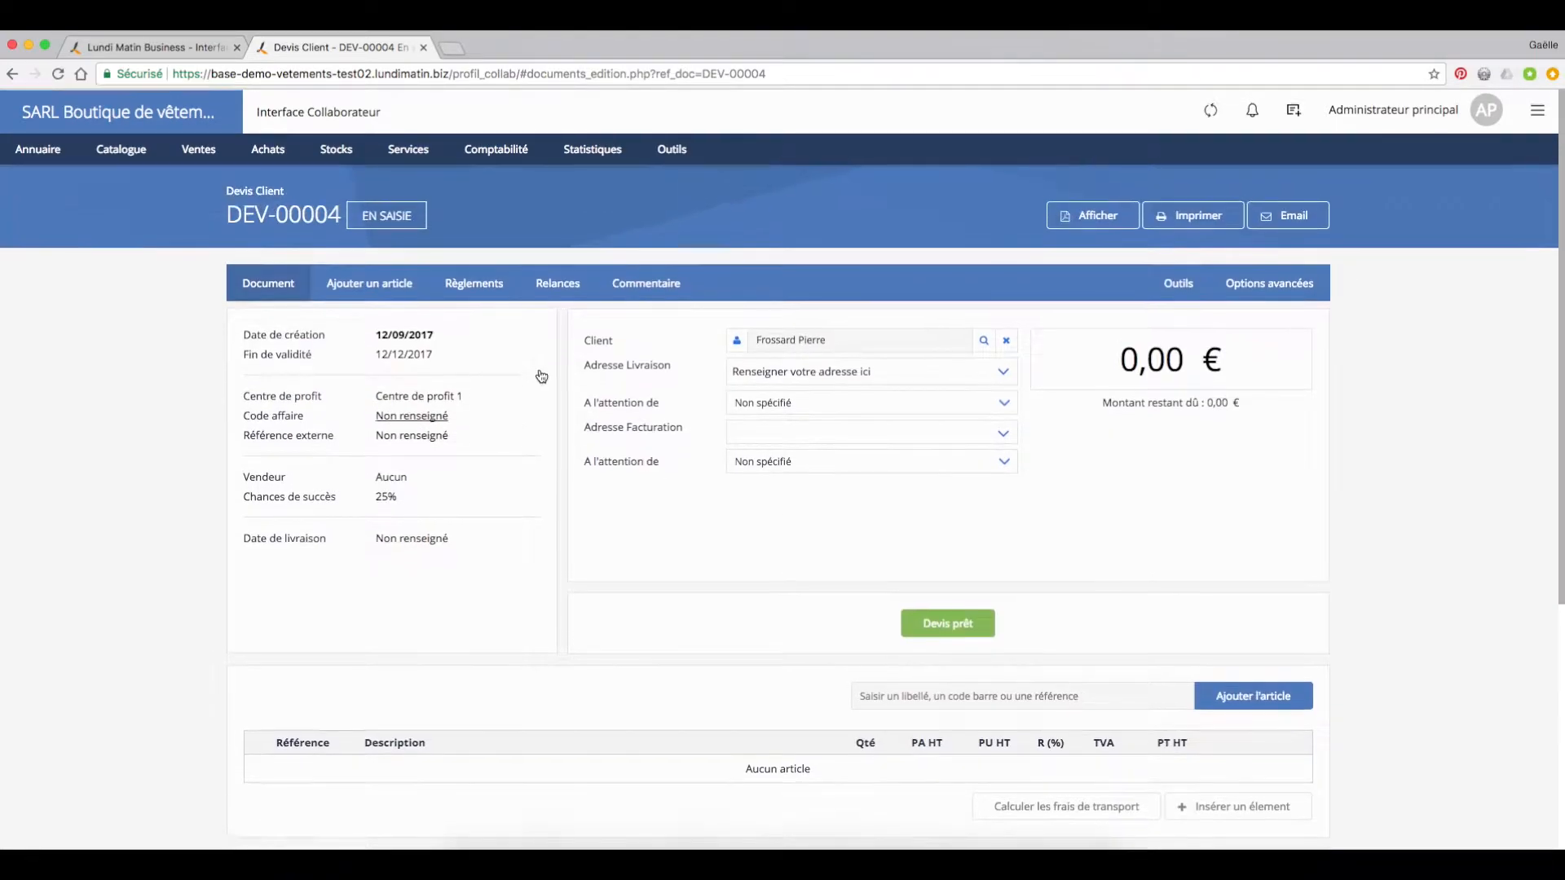
left_click(379, 285)
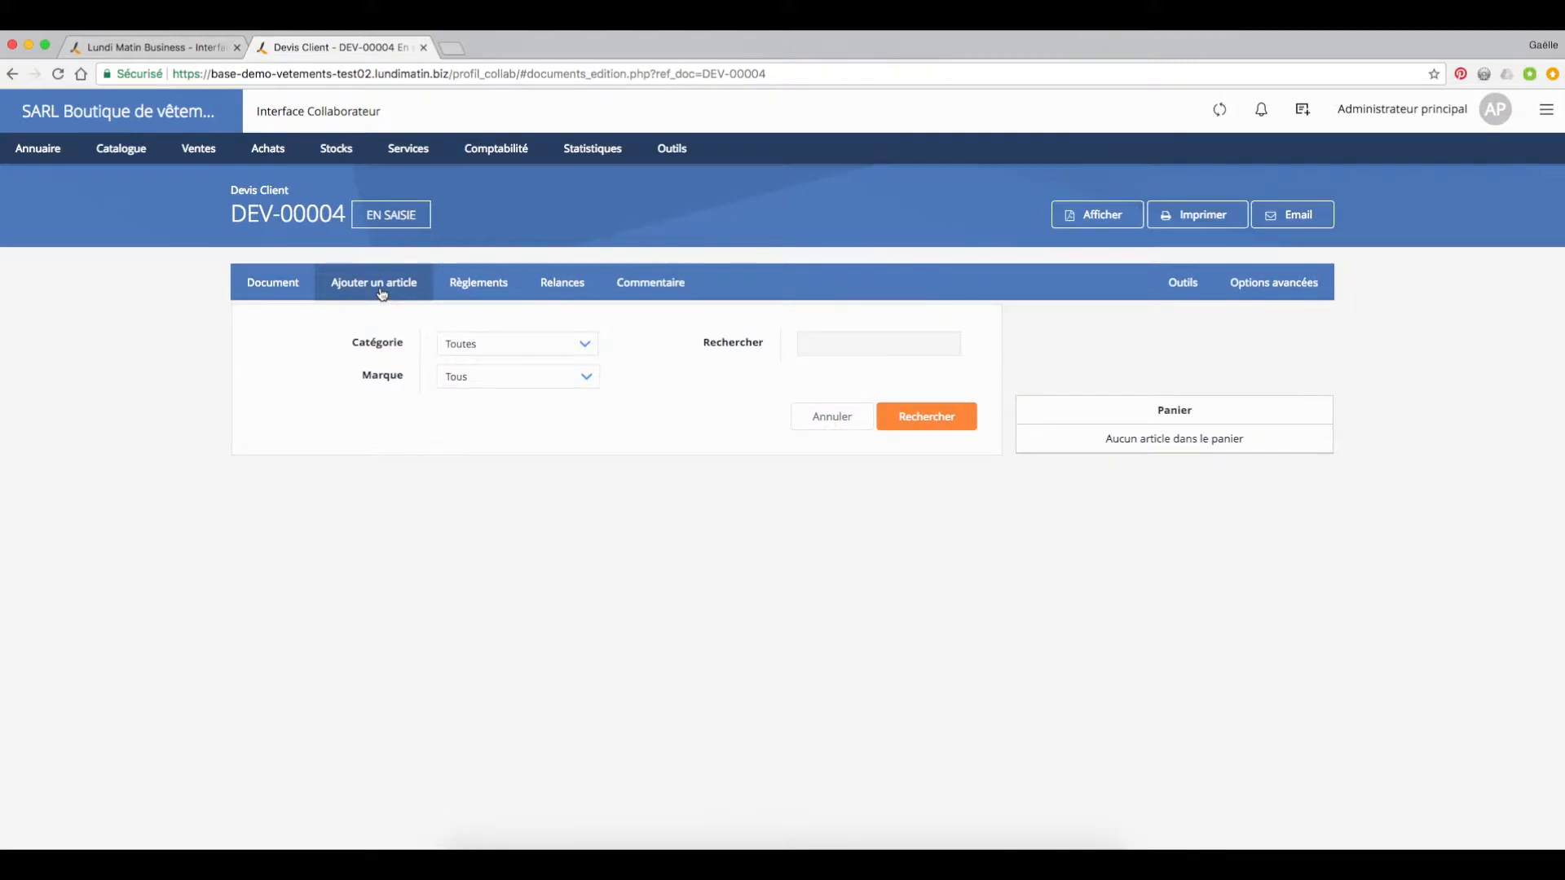
left_click(857, 342)
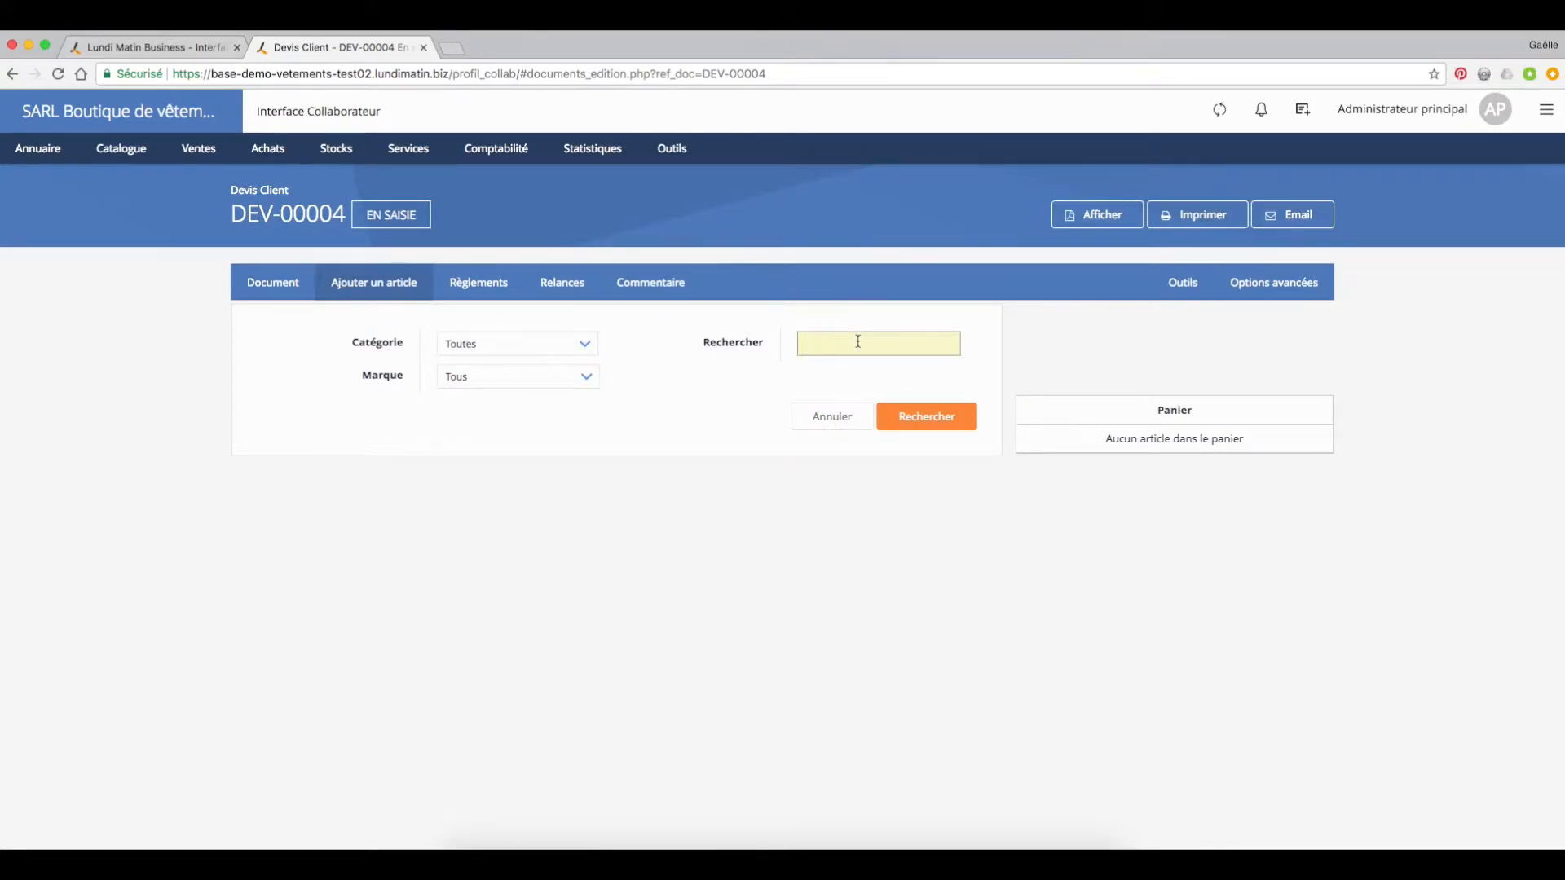
type("robe")
key("Return")
Step: Add one each of CORVUS - Robe d'été - tiza Couleur XL, Robe bleu, Robe différents coloris Couleur Bleue and Robe différents coloris Couleur Verte to the cart
scroll(957, 473, "down", 3)
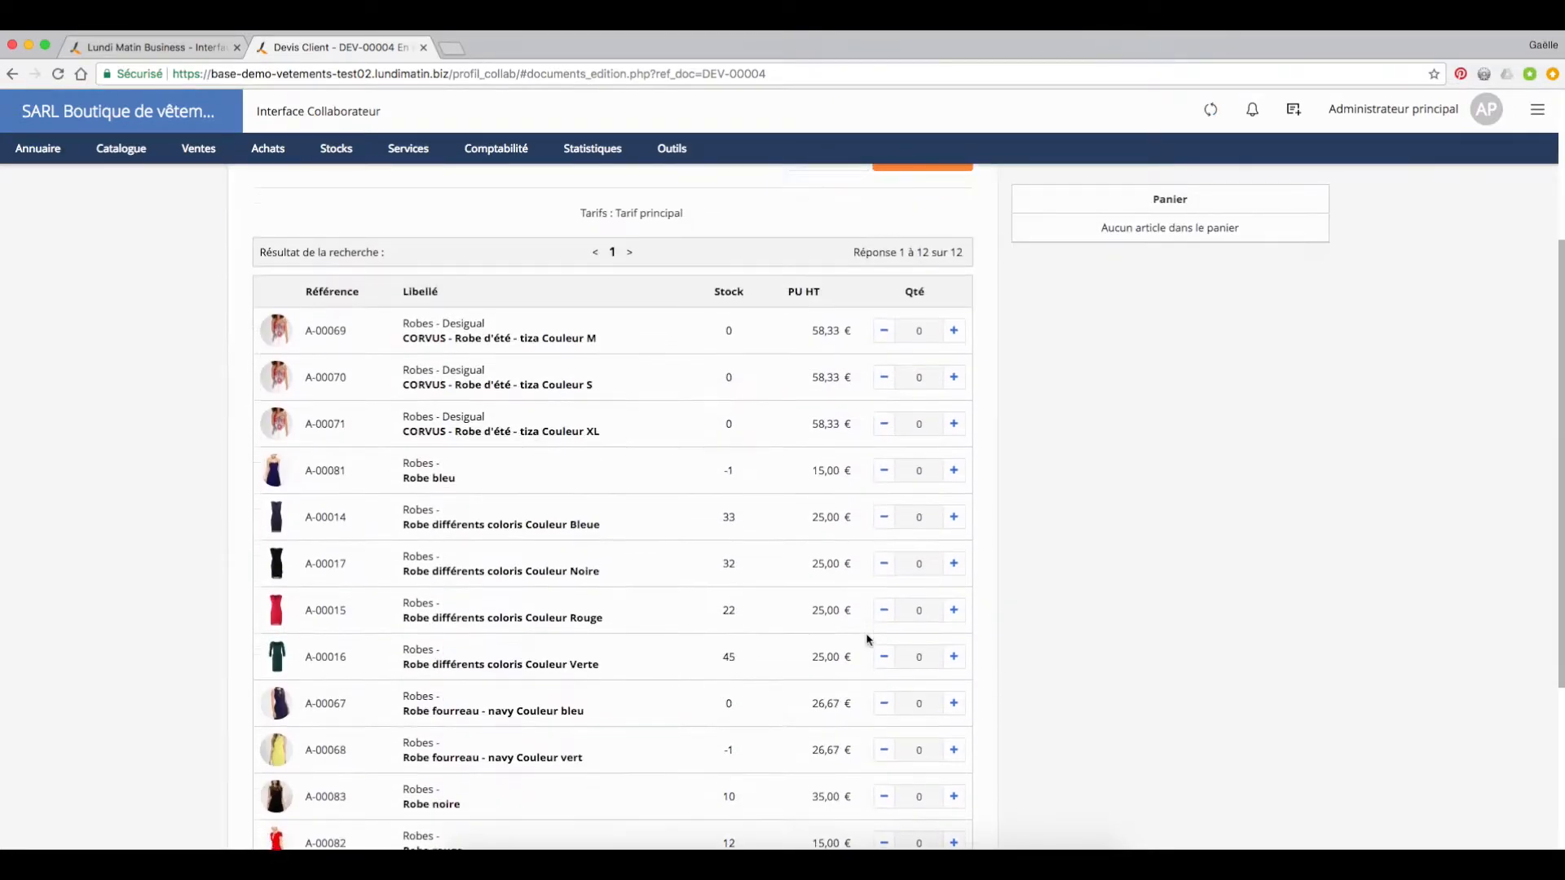
left_click(953, 424)
left_click(953, 470)
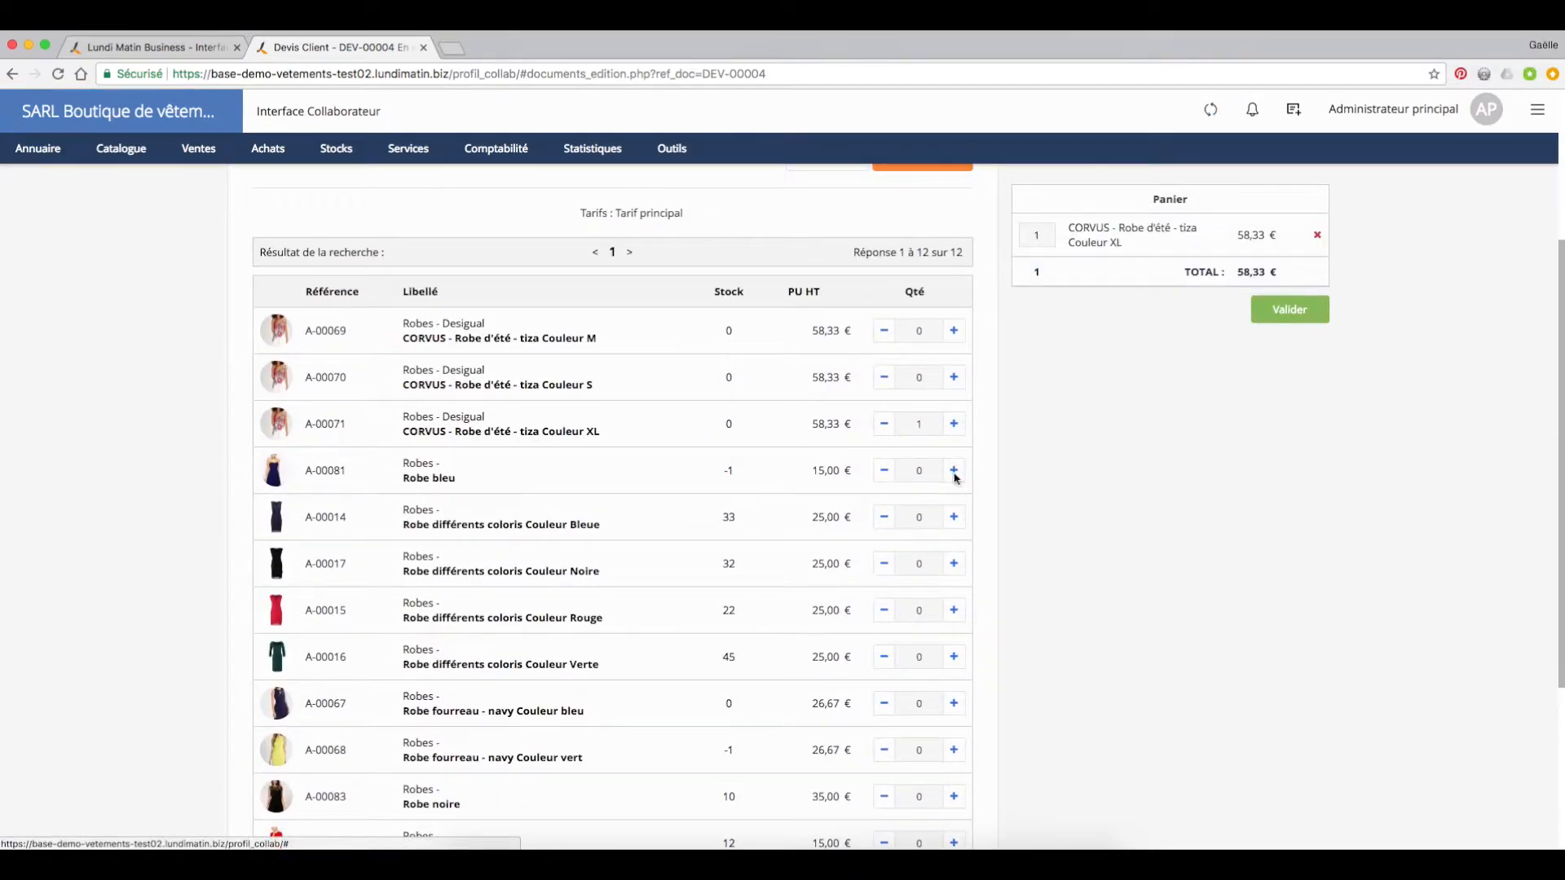
left_click(953, 516)
left_click(953, 656)
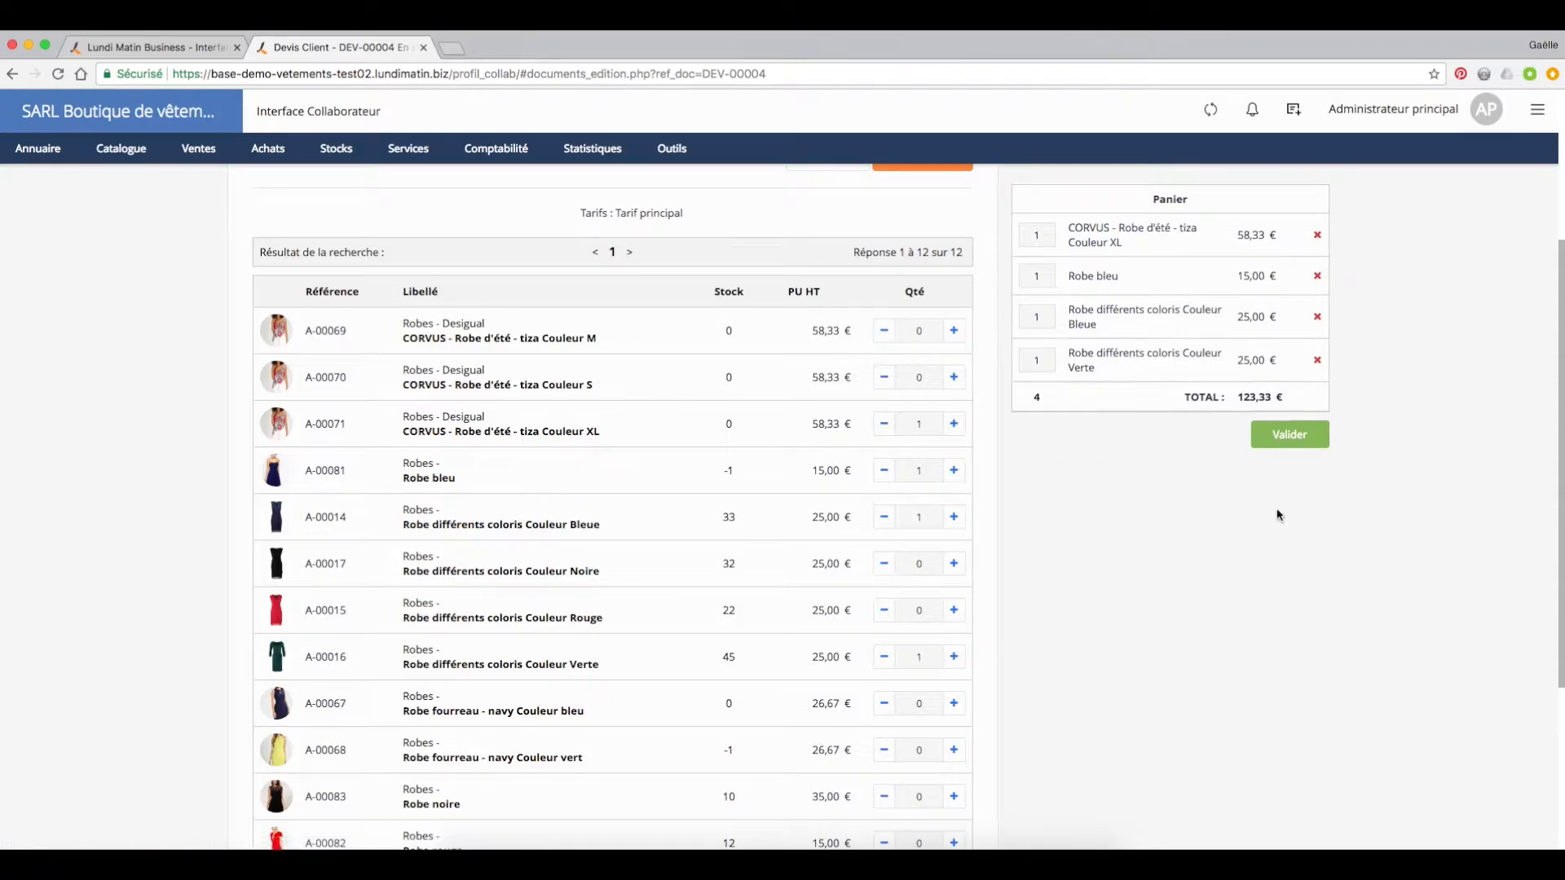
Step: Copy the article label "Robe fourreau - navy Couleur vert" and validate the cart into the quote
scroll(603, 677, "down", 3)
left_click_drag(583, 620, 401, 619)
key("super+c")
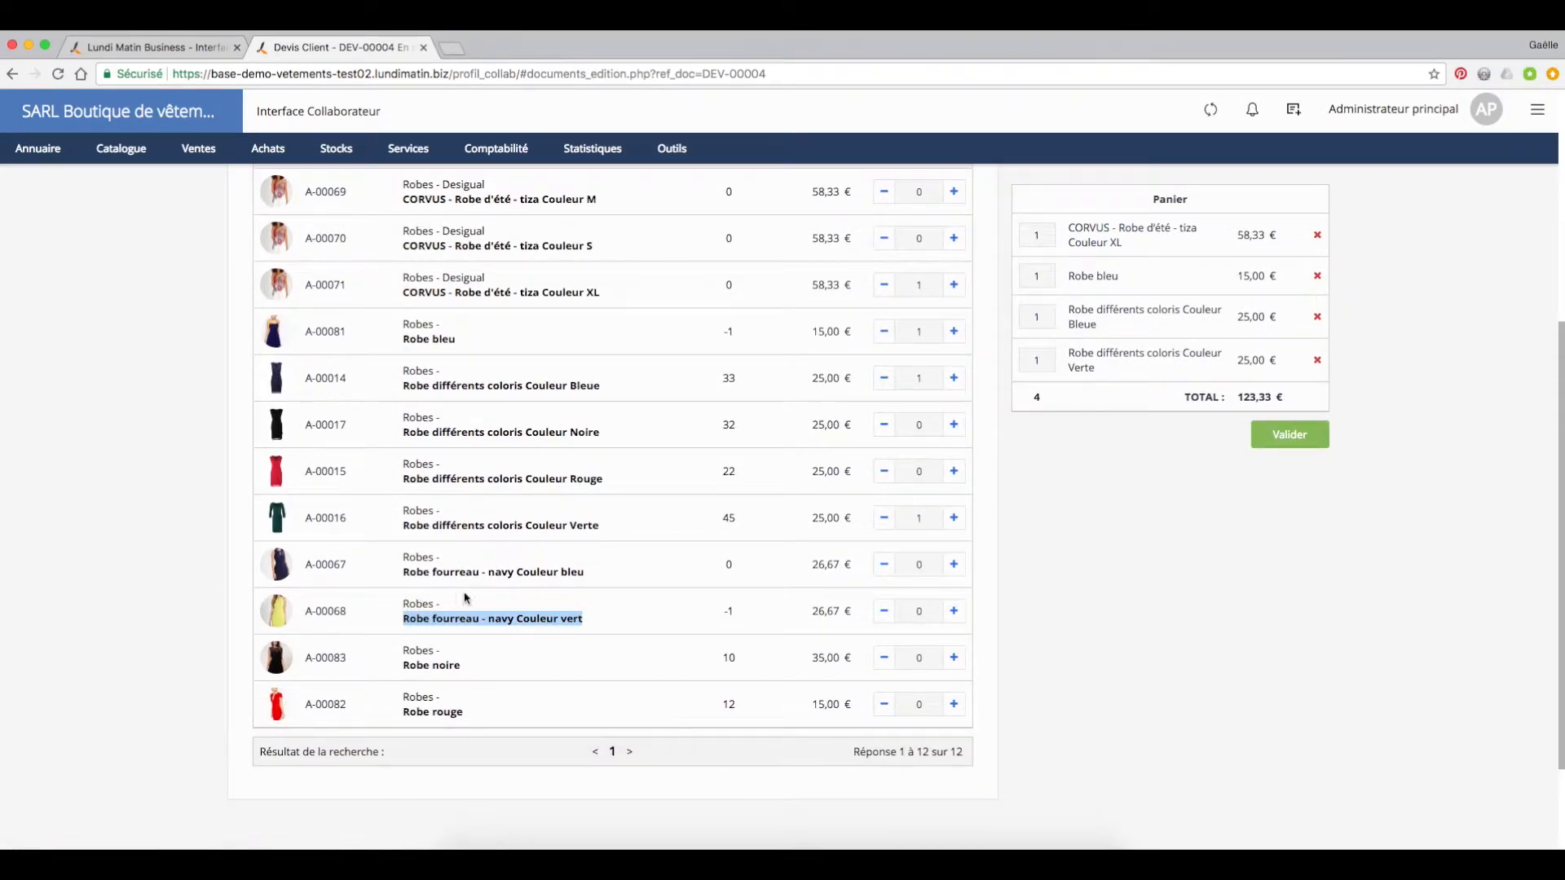
left_click(1291, 434)
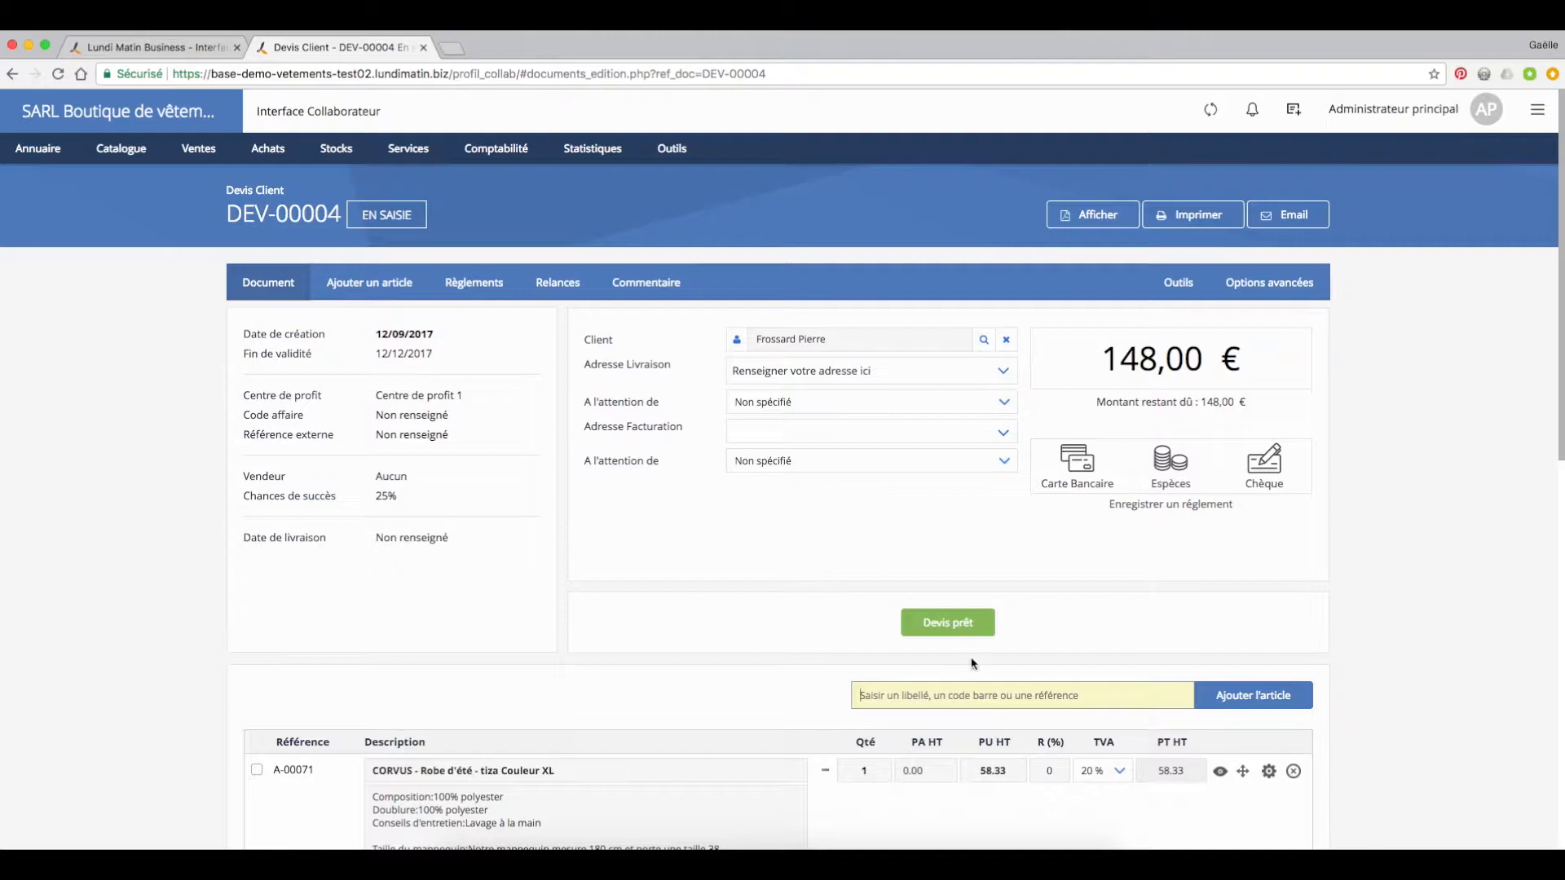
Step: Add the article "Robe fourreau - navy Couleur vert" to the quote by its label and mark the quote as ready (Devis prêt)
key("super+v")
scroll(1092, 663, "down", 4)
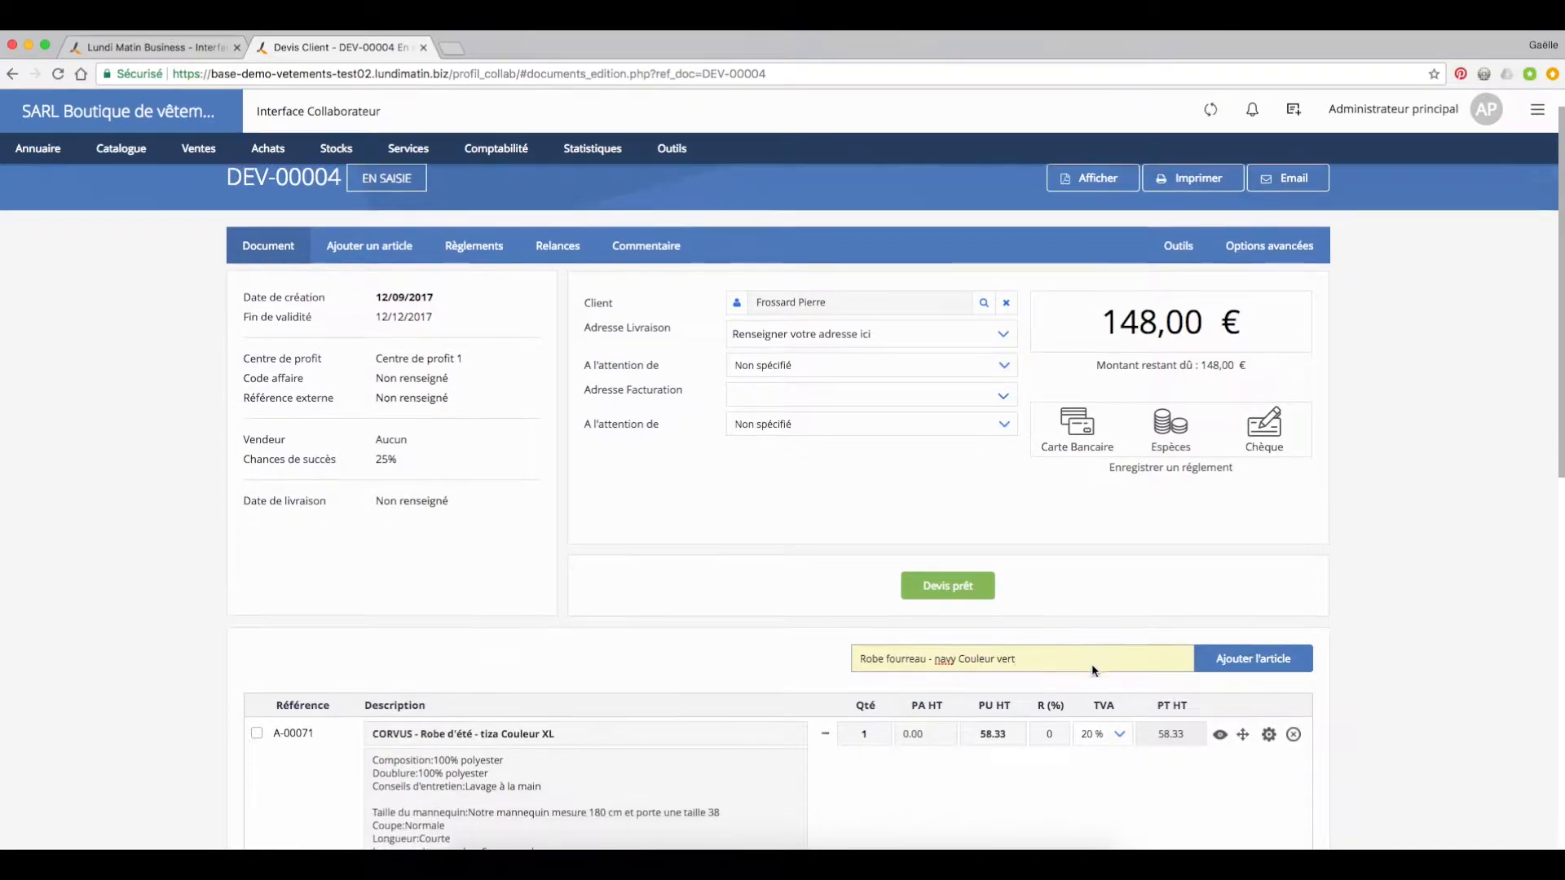
left_click(1252, 420)
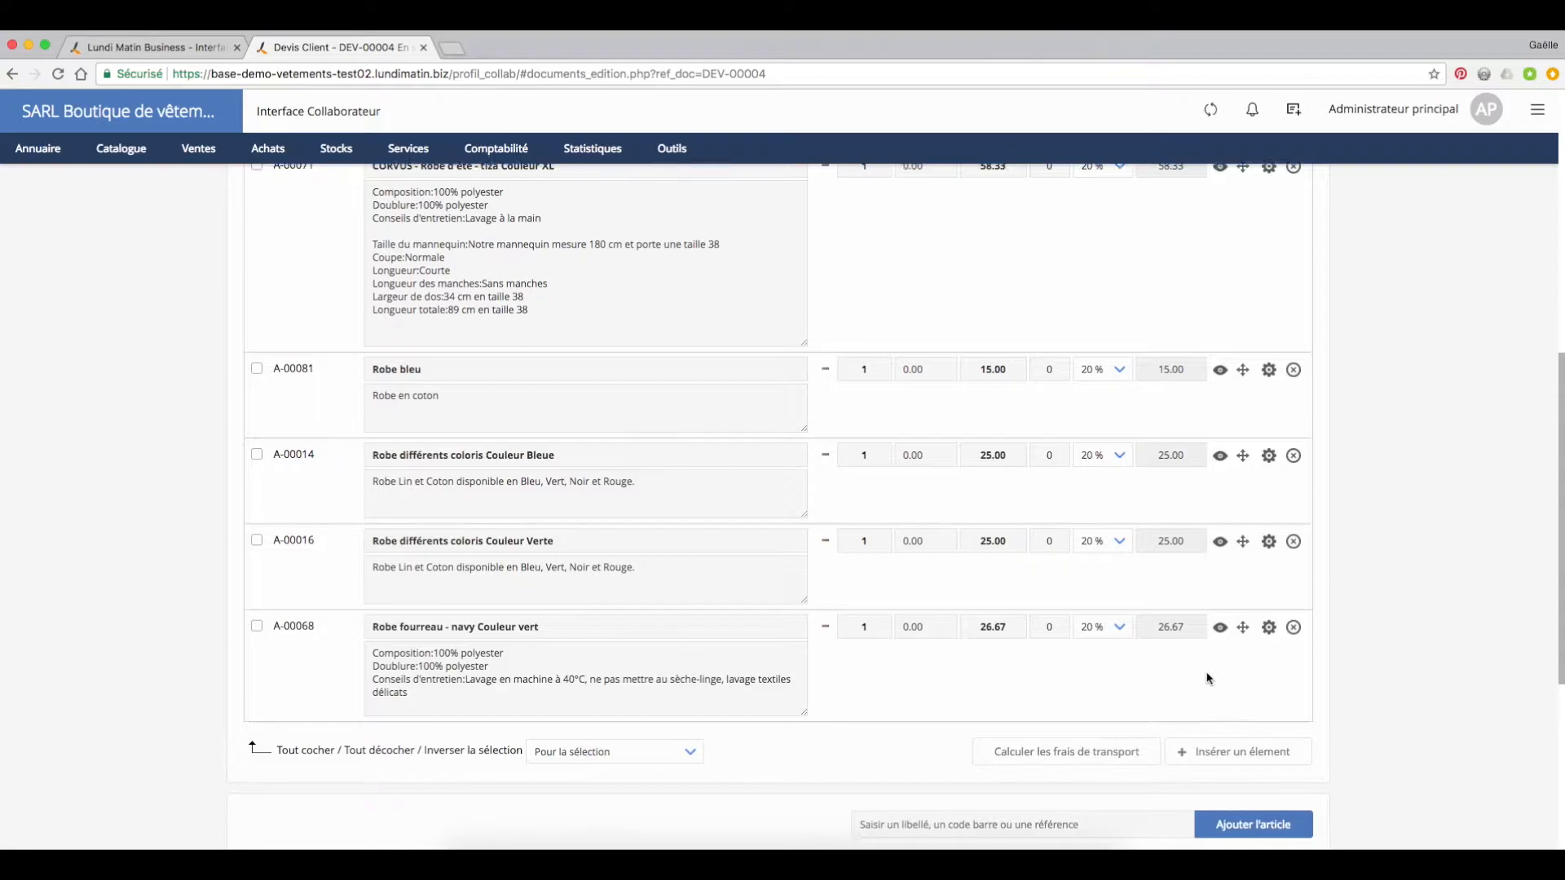
scroll(1210, 678, "up", 7)
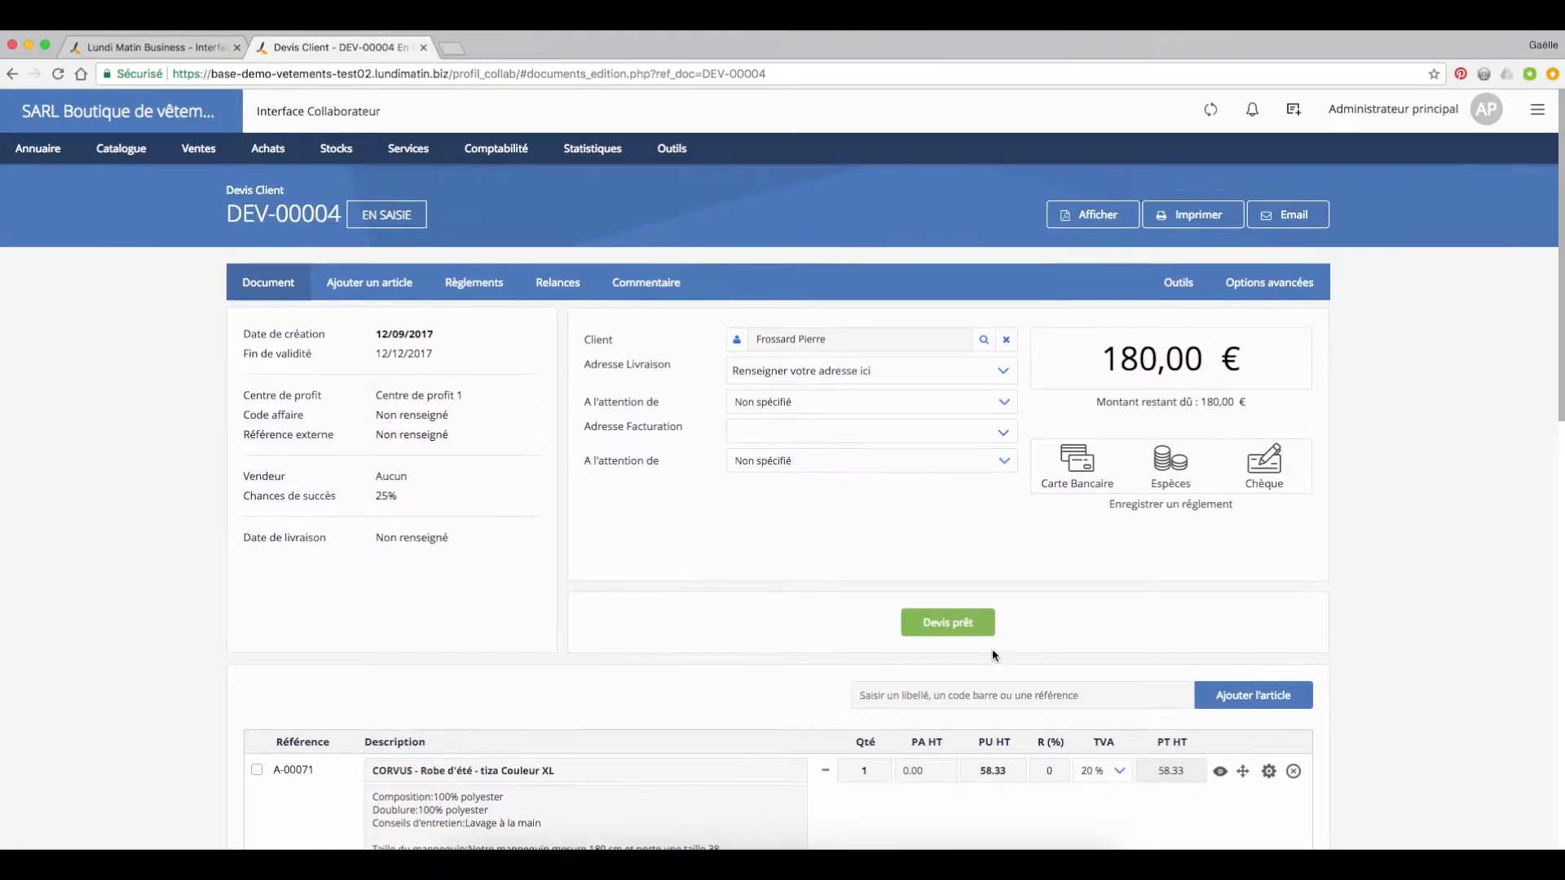
left_click(952, 622)
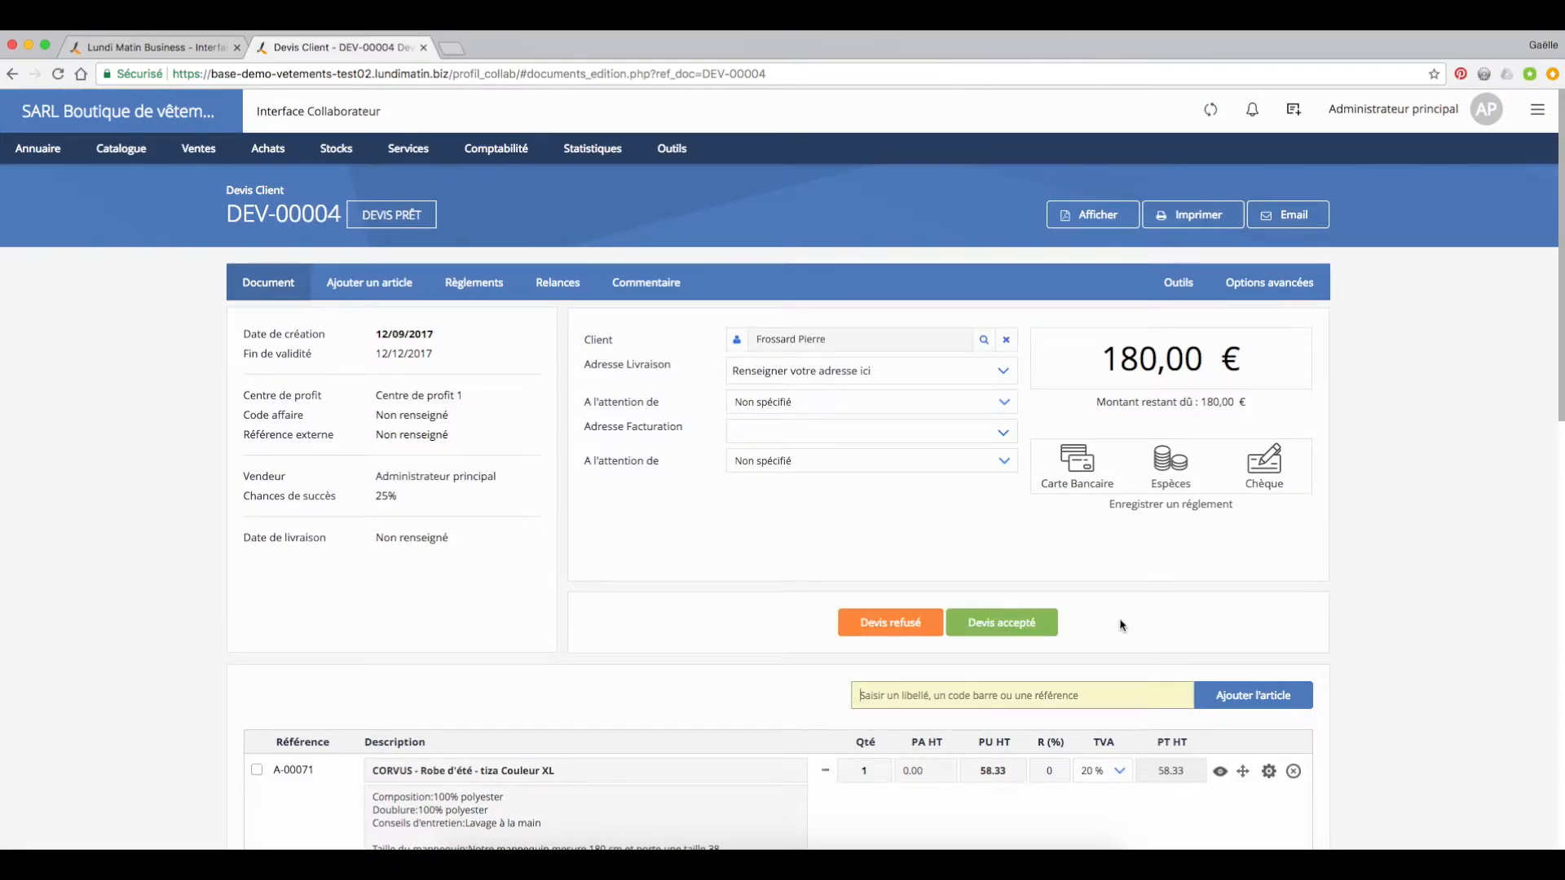
Step: Search the contact directory for the customer's surname and open their record
mouse_move(38, 148)
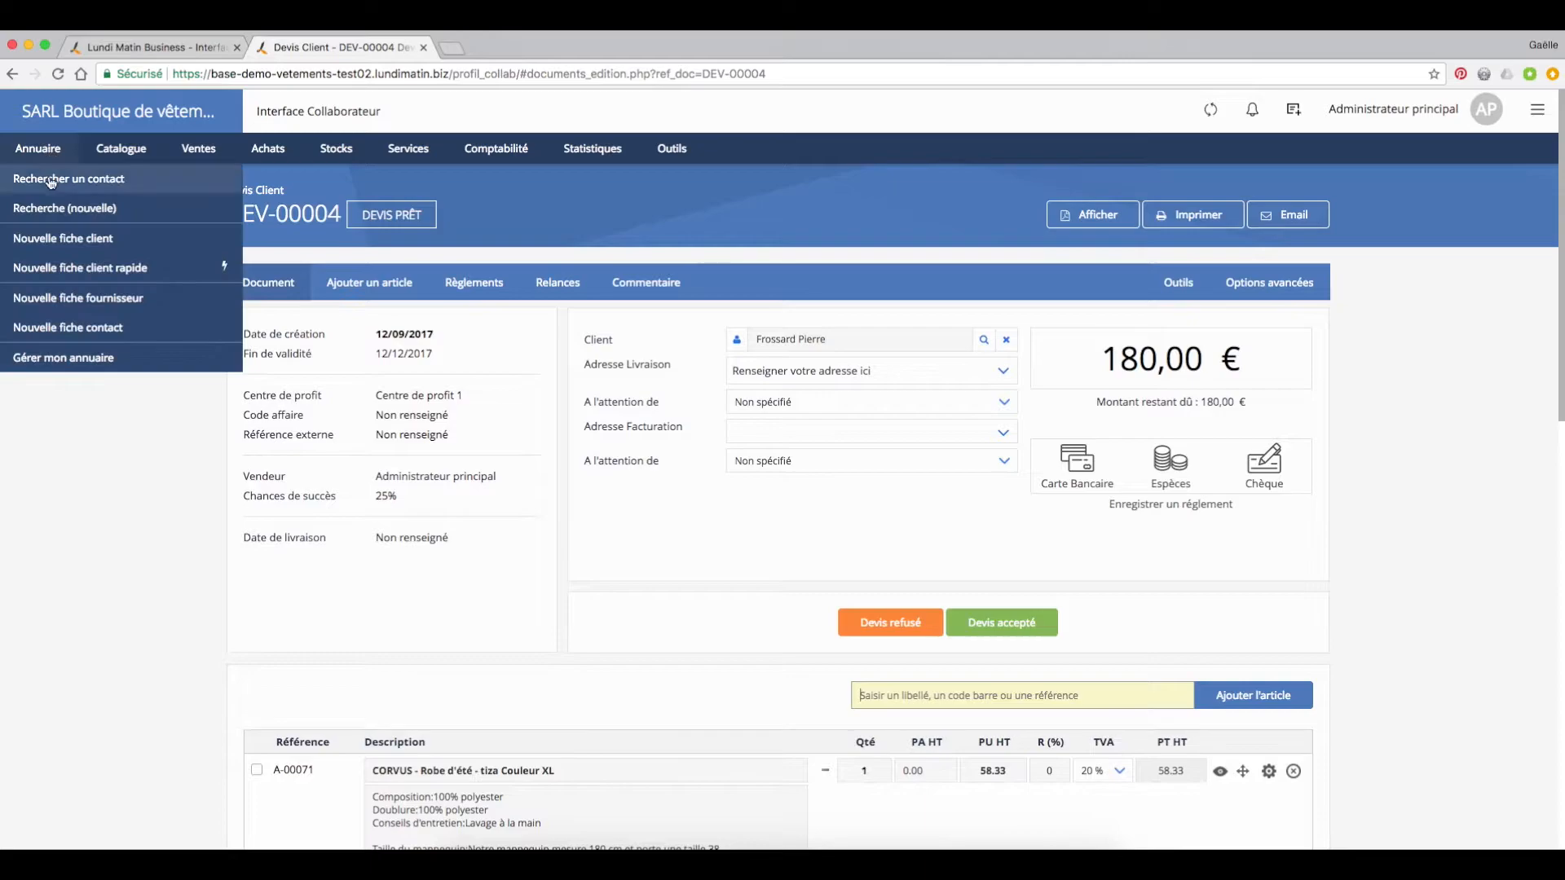
left_click(49, 177)
type("f")
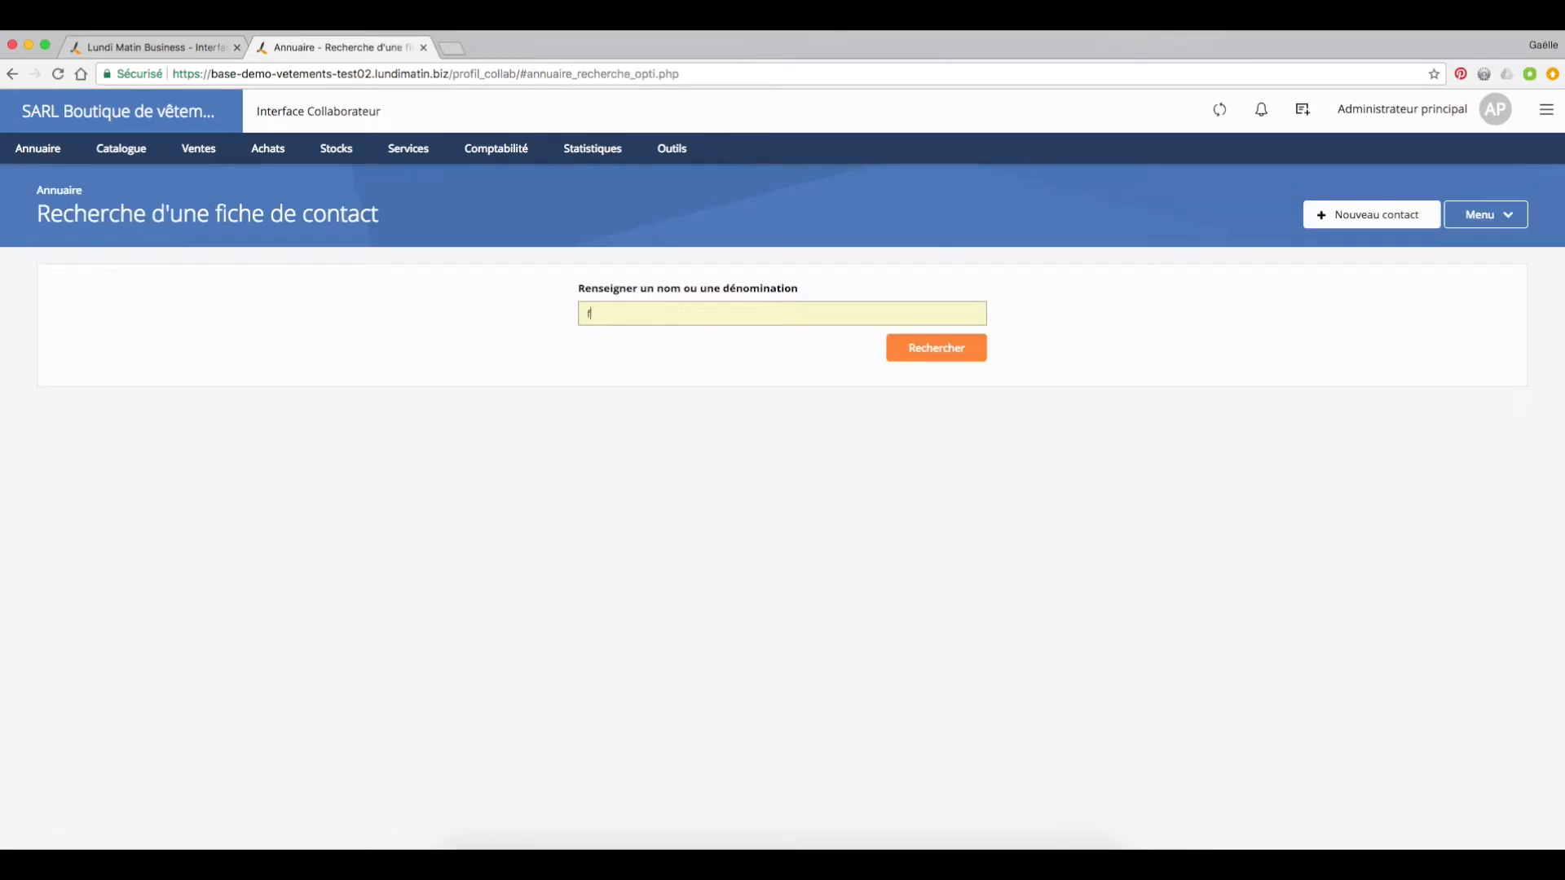
type("rossard")
key("Return")
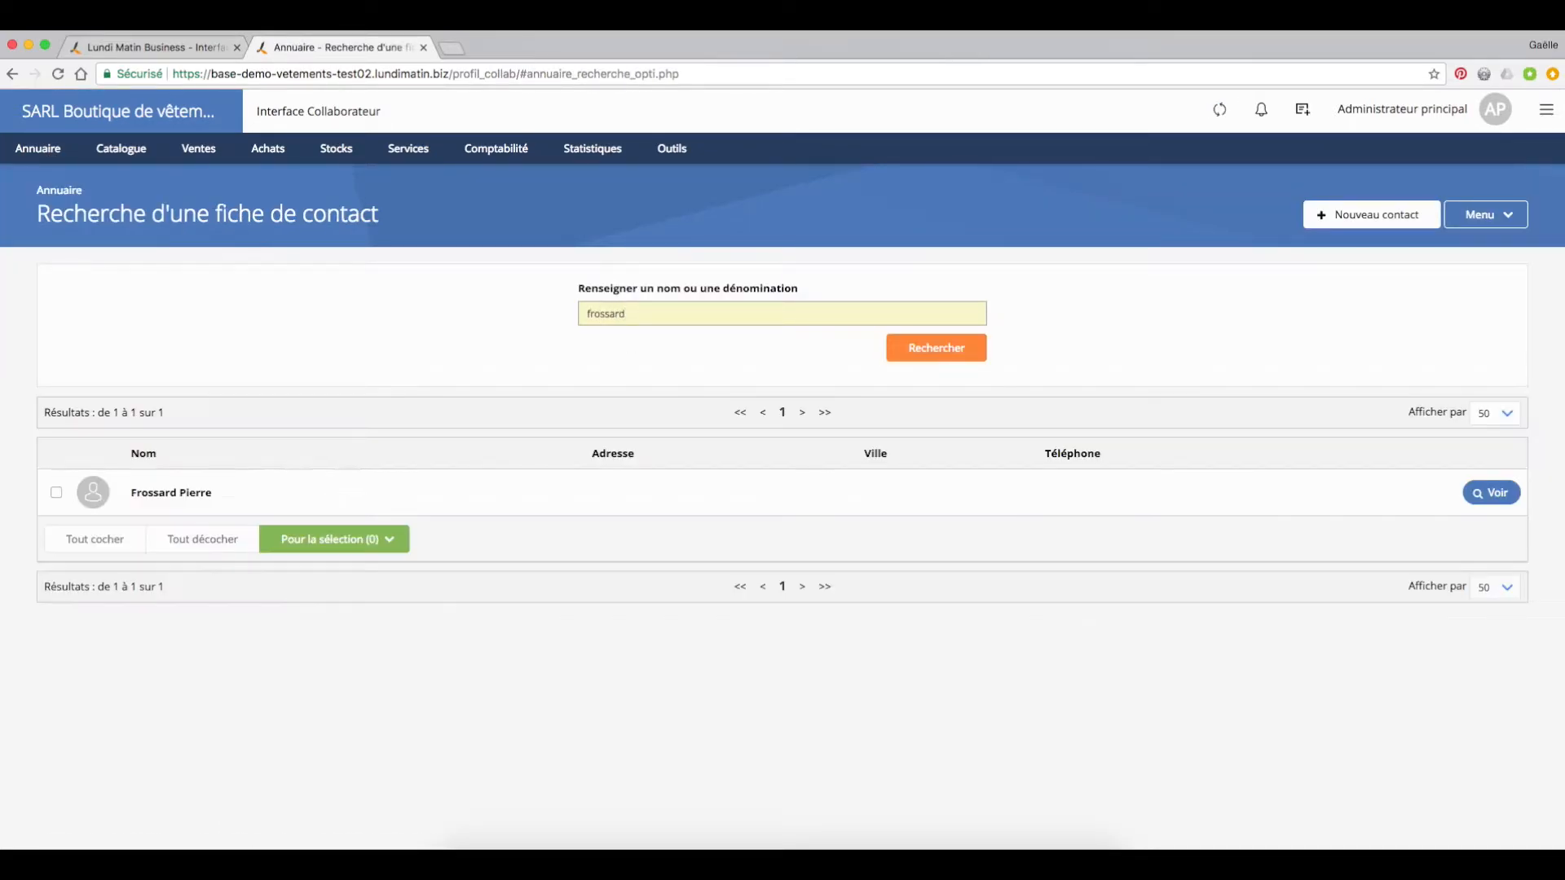
left_click(189, 492)
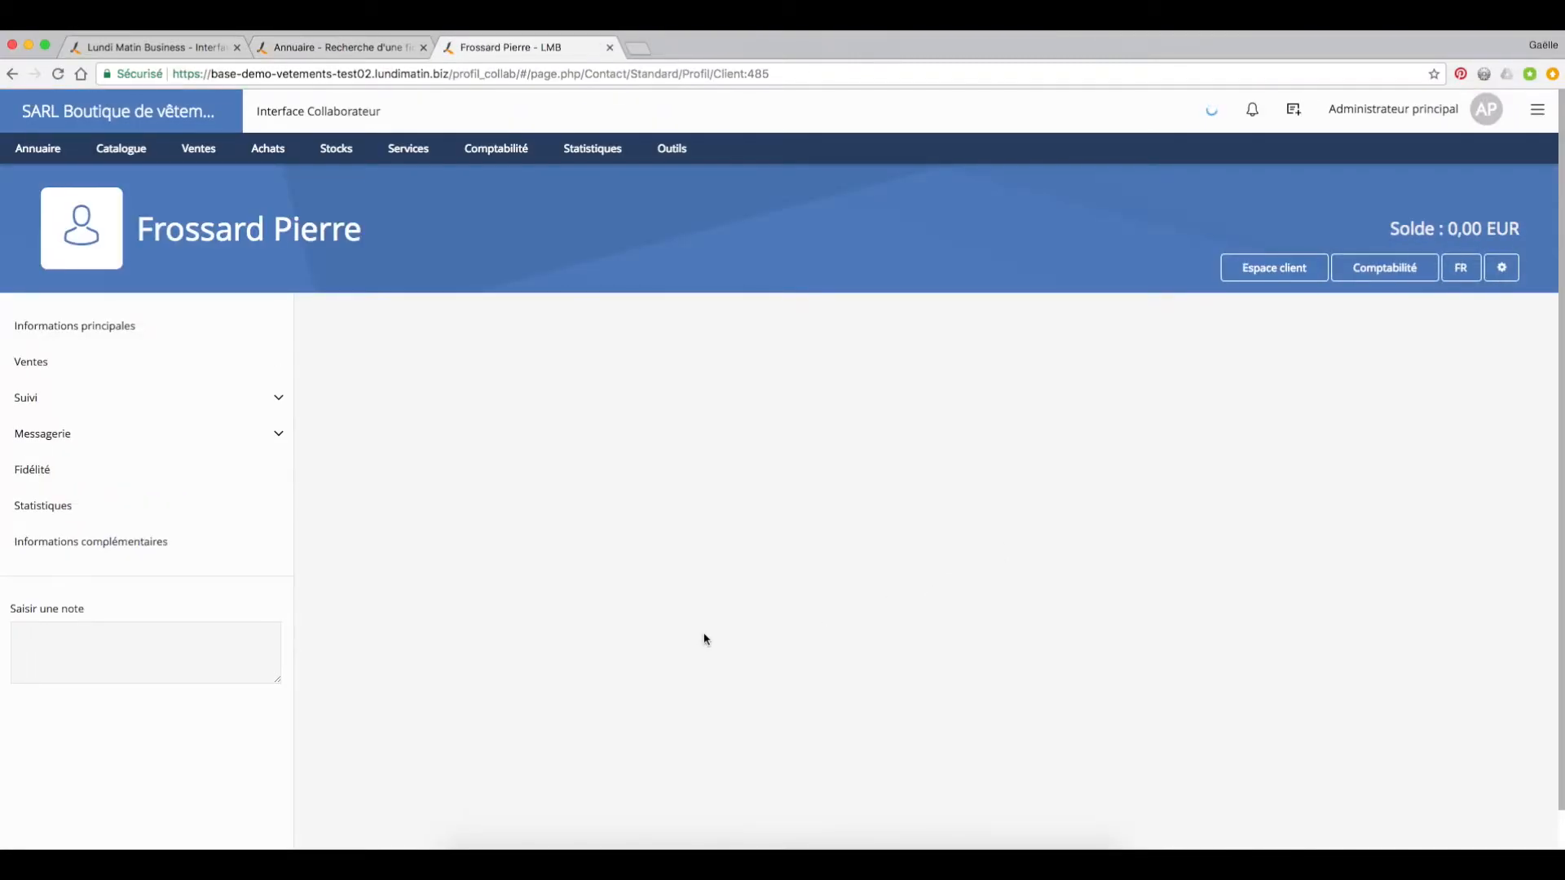
Step: View the customer's sales documents in progress and open their quote
left_click(69, 369)
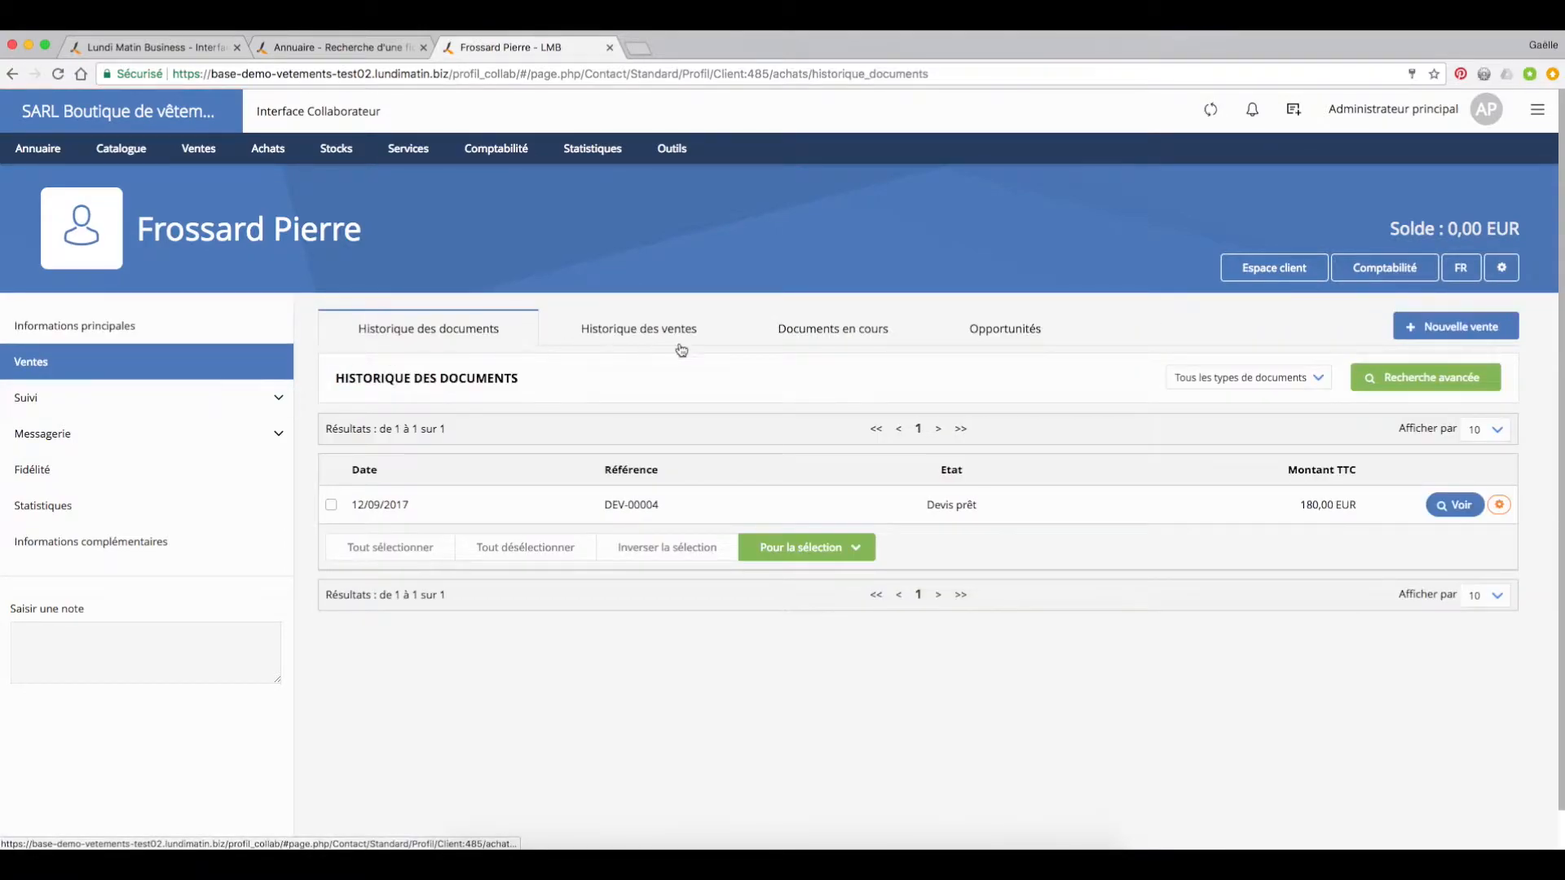
left_click(825, 335)
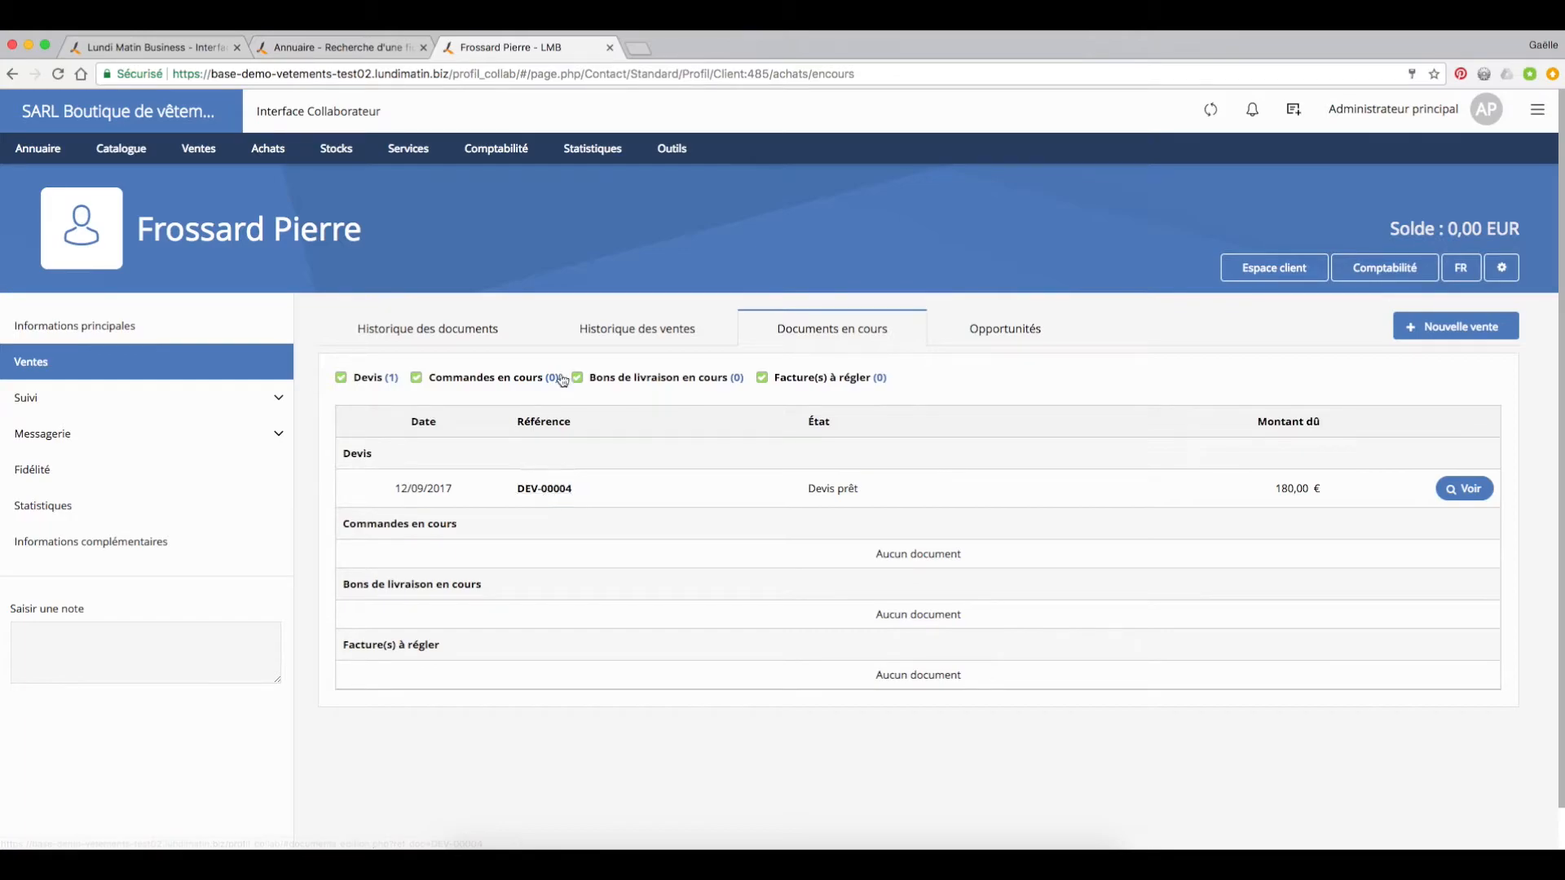
left_click(547, 491)
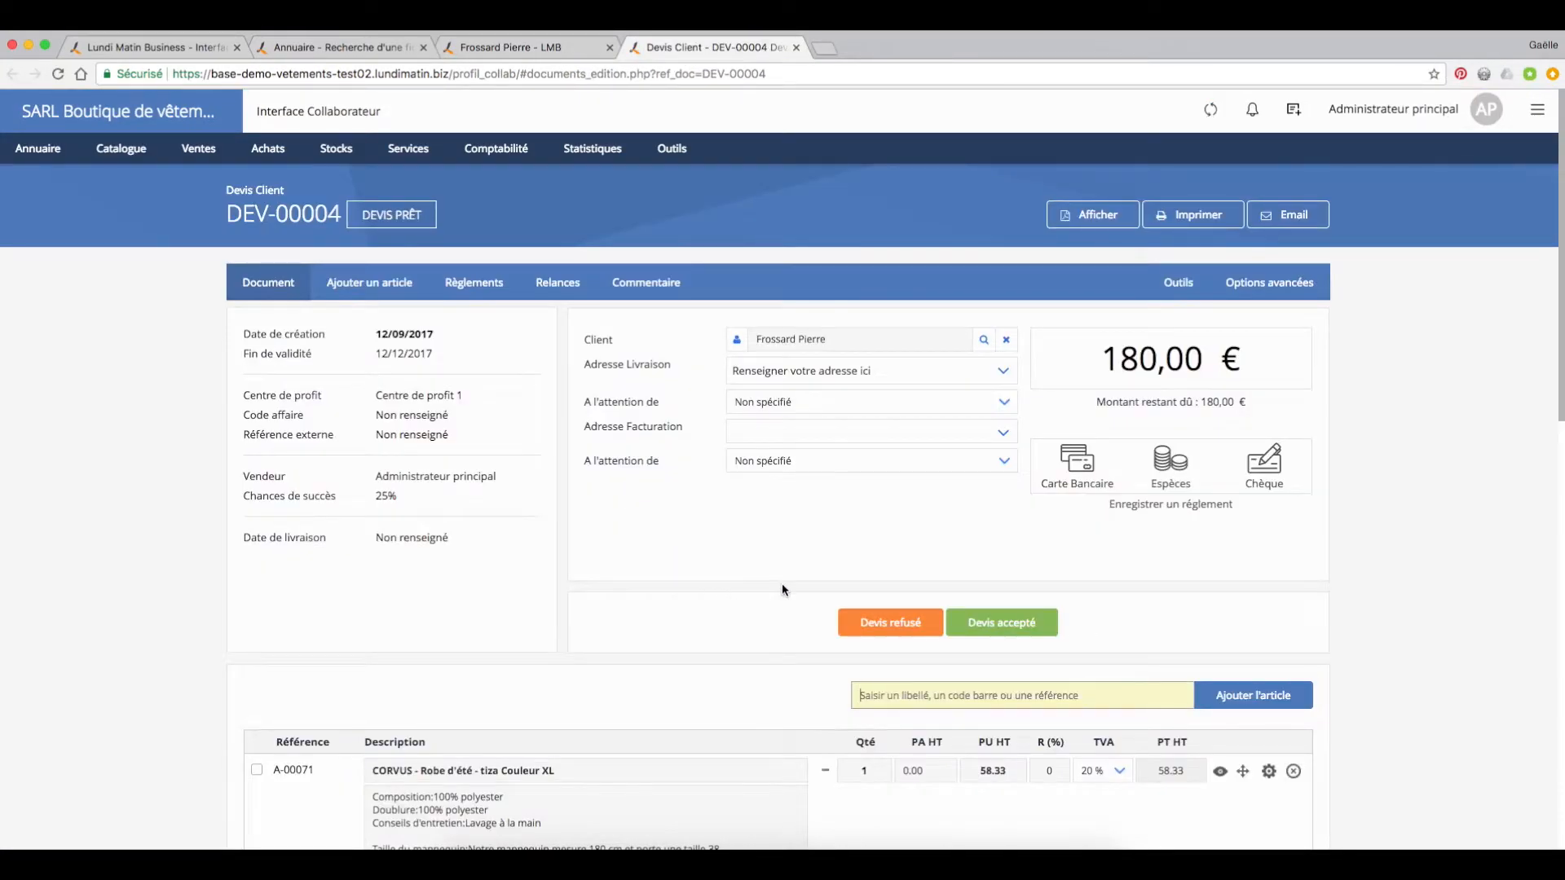
Step: View the quote's attached files section (Fichiers attachés) and return to the quote document
left_click(1178, 285)
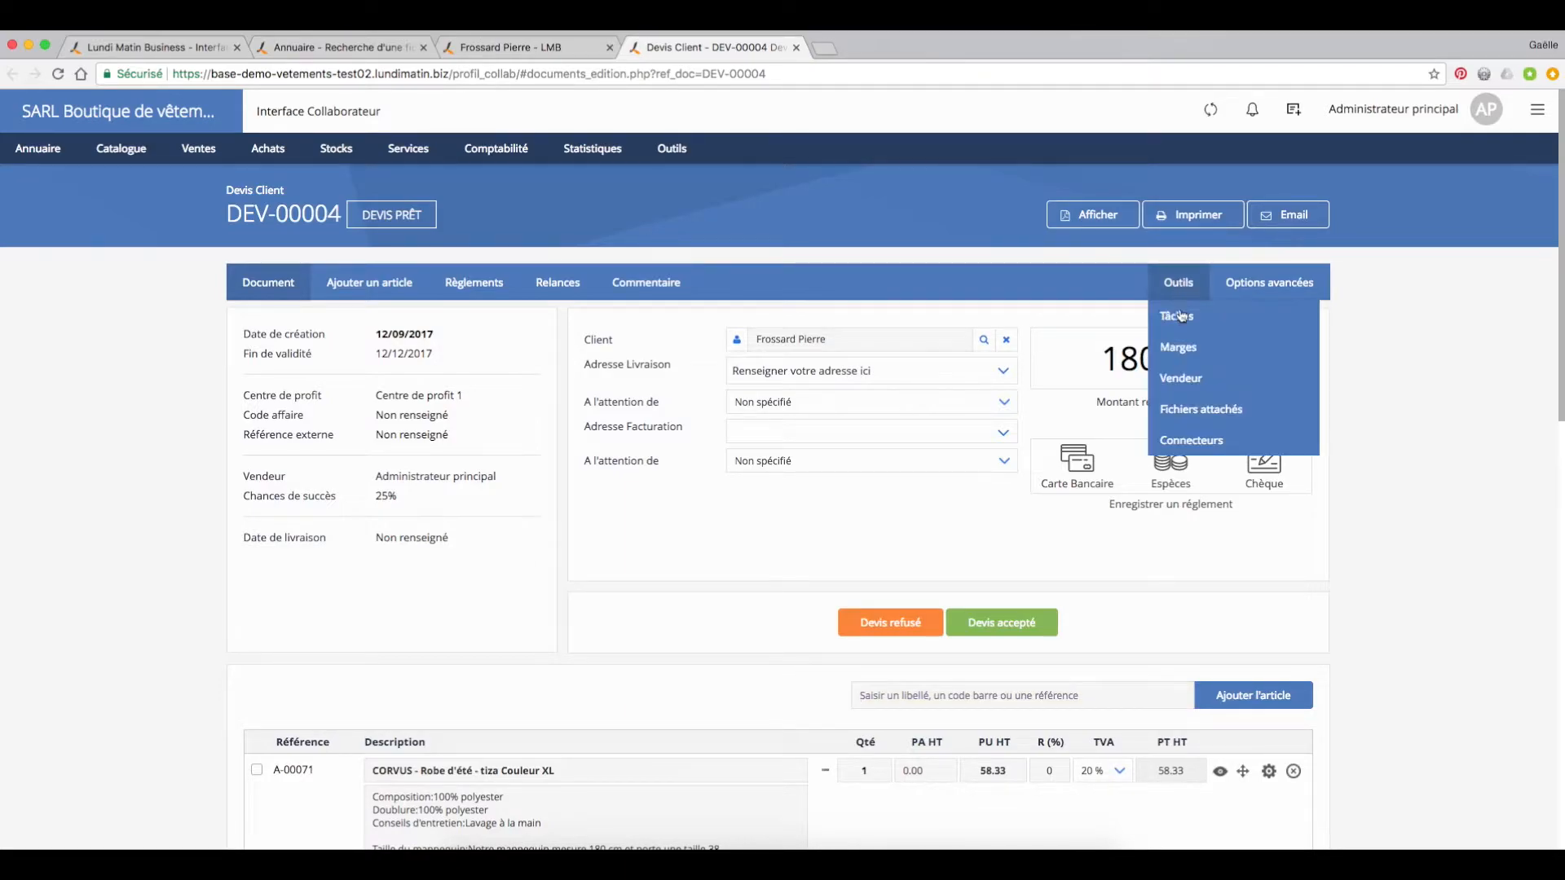
left_click(1179, 408)
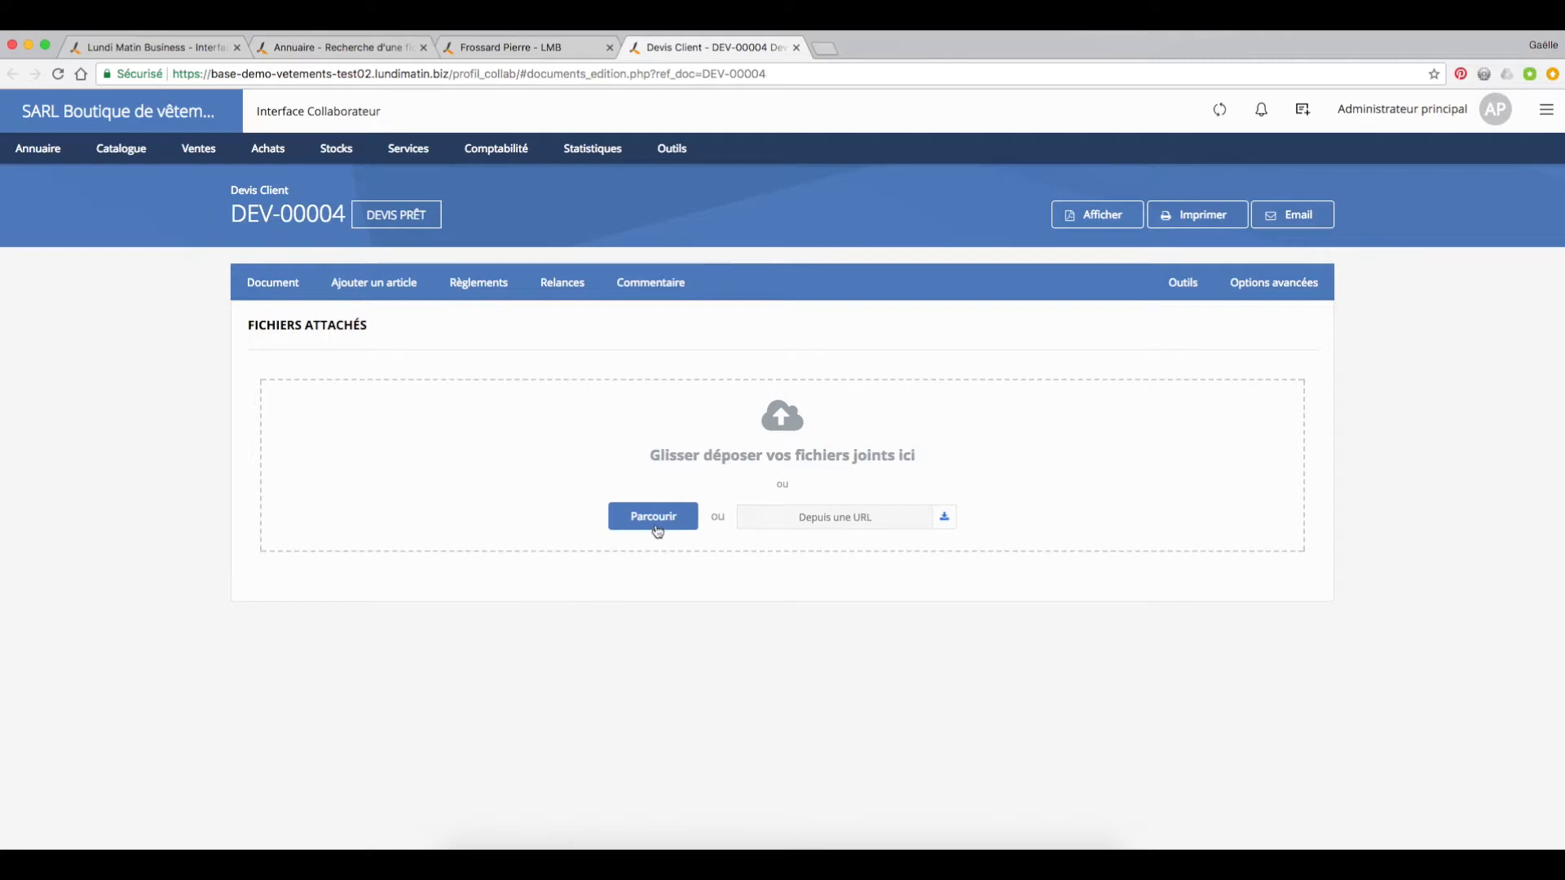
left_click(274, 287)
Step: Record a 30 € card payment (Carte Bancaire) on the quote
left_click(500, 291)
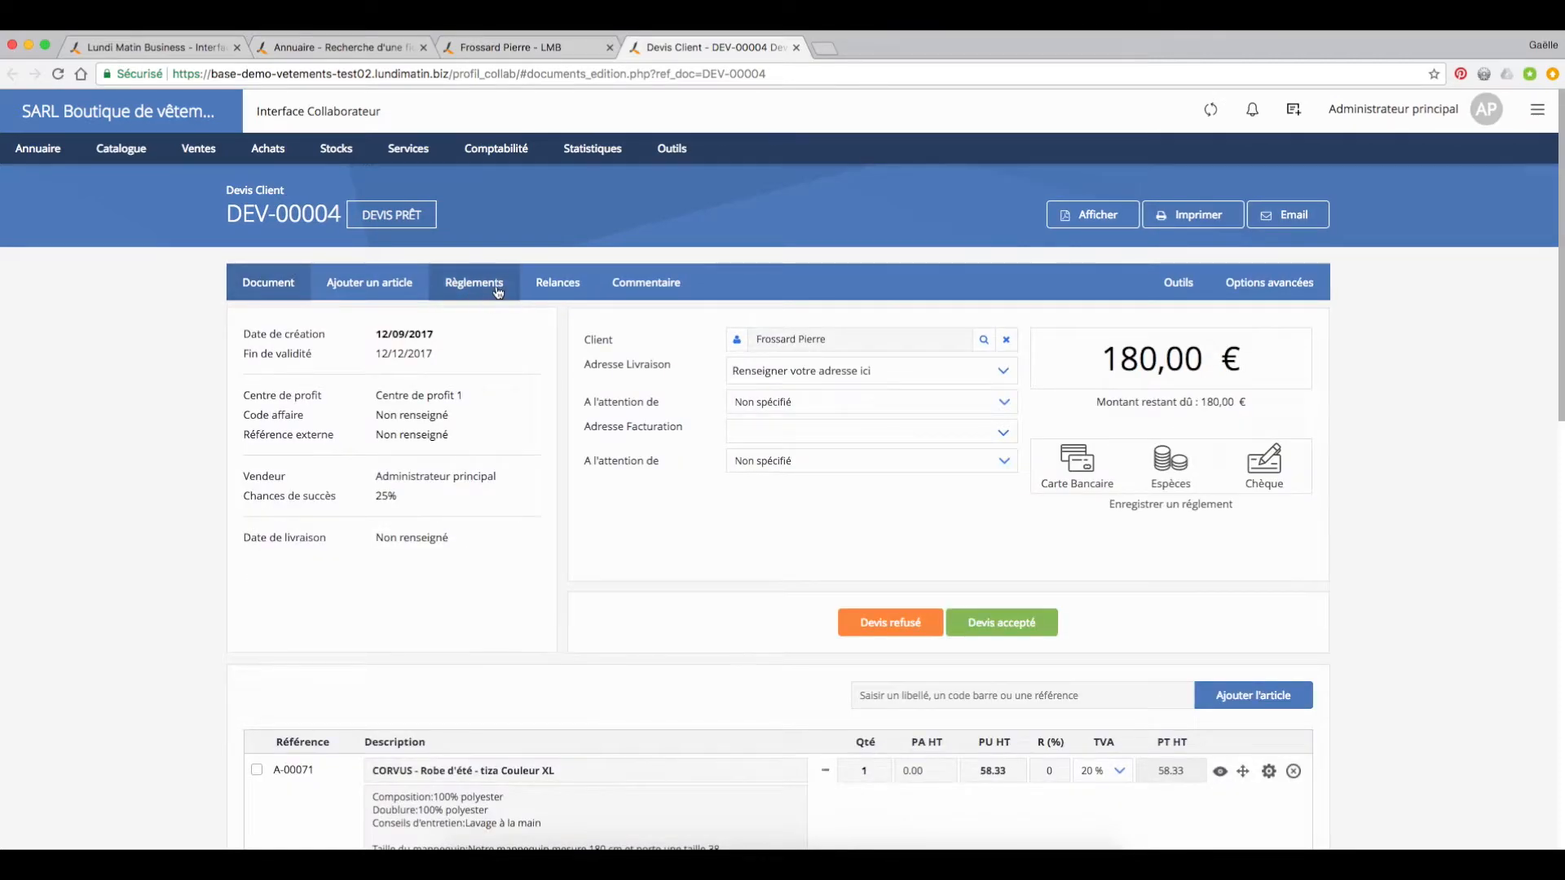
left_click(1028, 450)
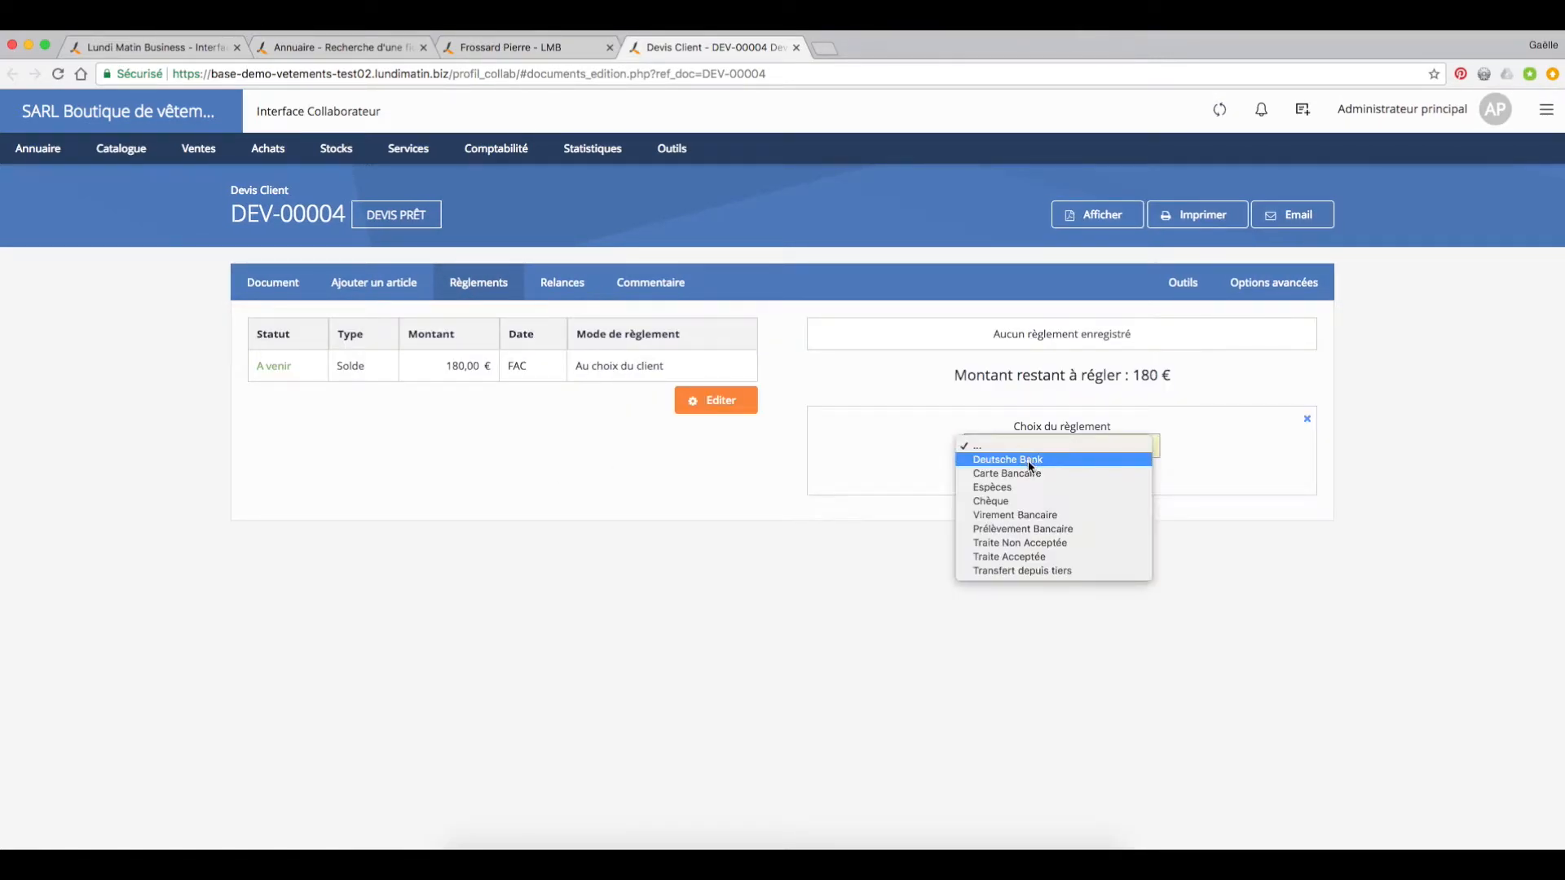
left_click(1030, 474)
left_click(1043, 518)
type("30")
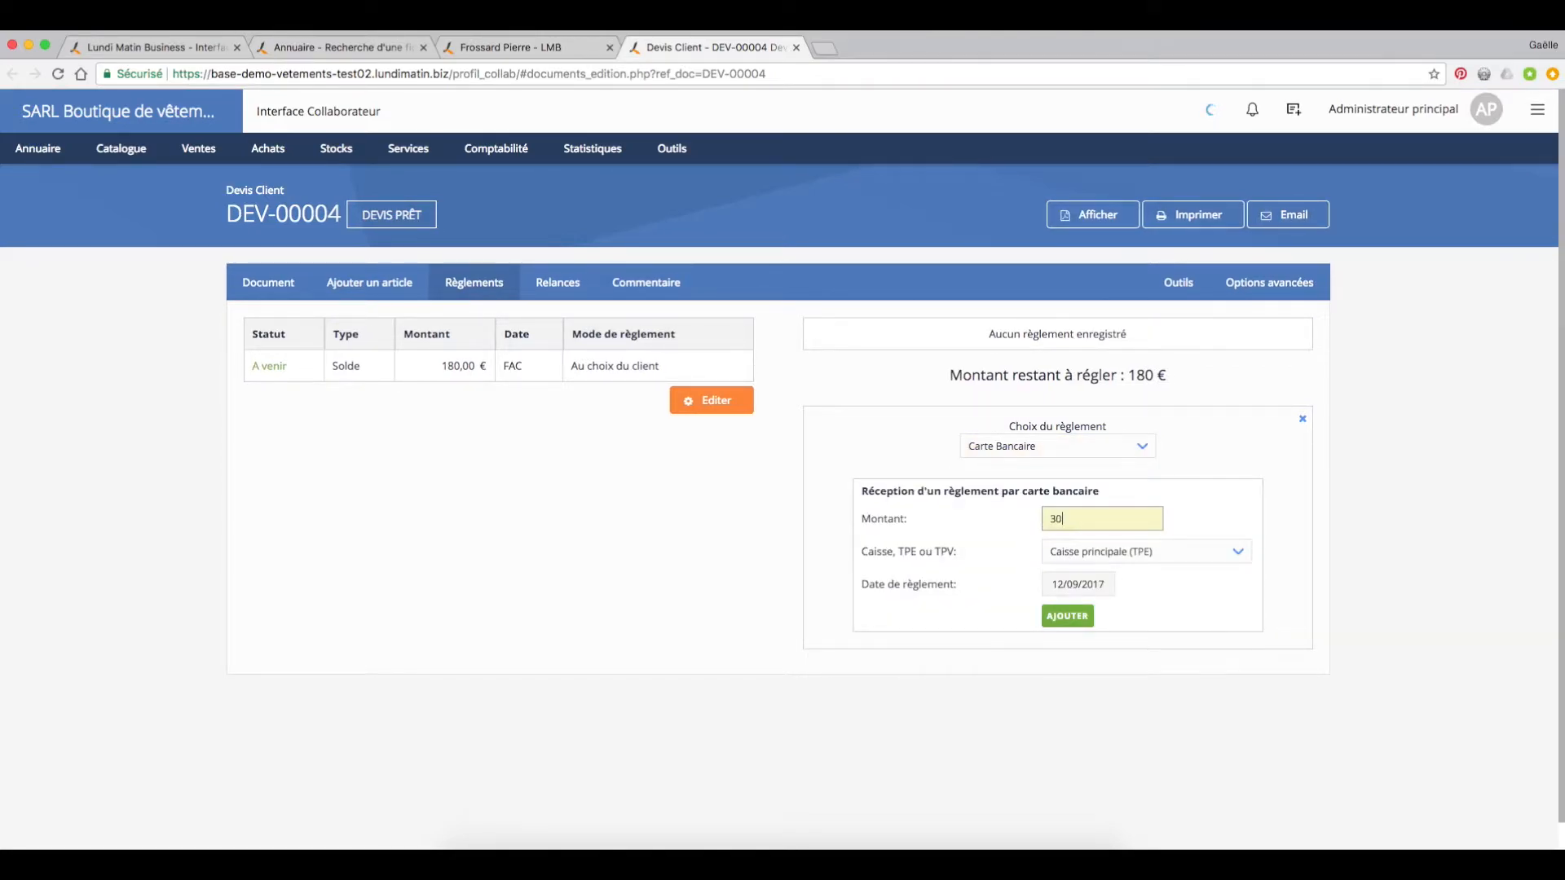
left_click(1070, 618)
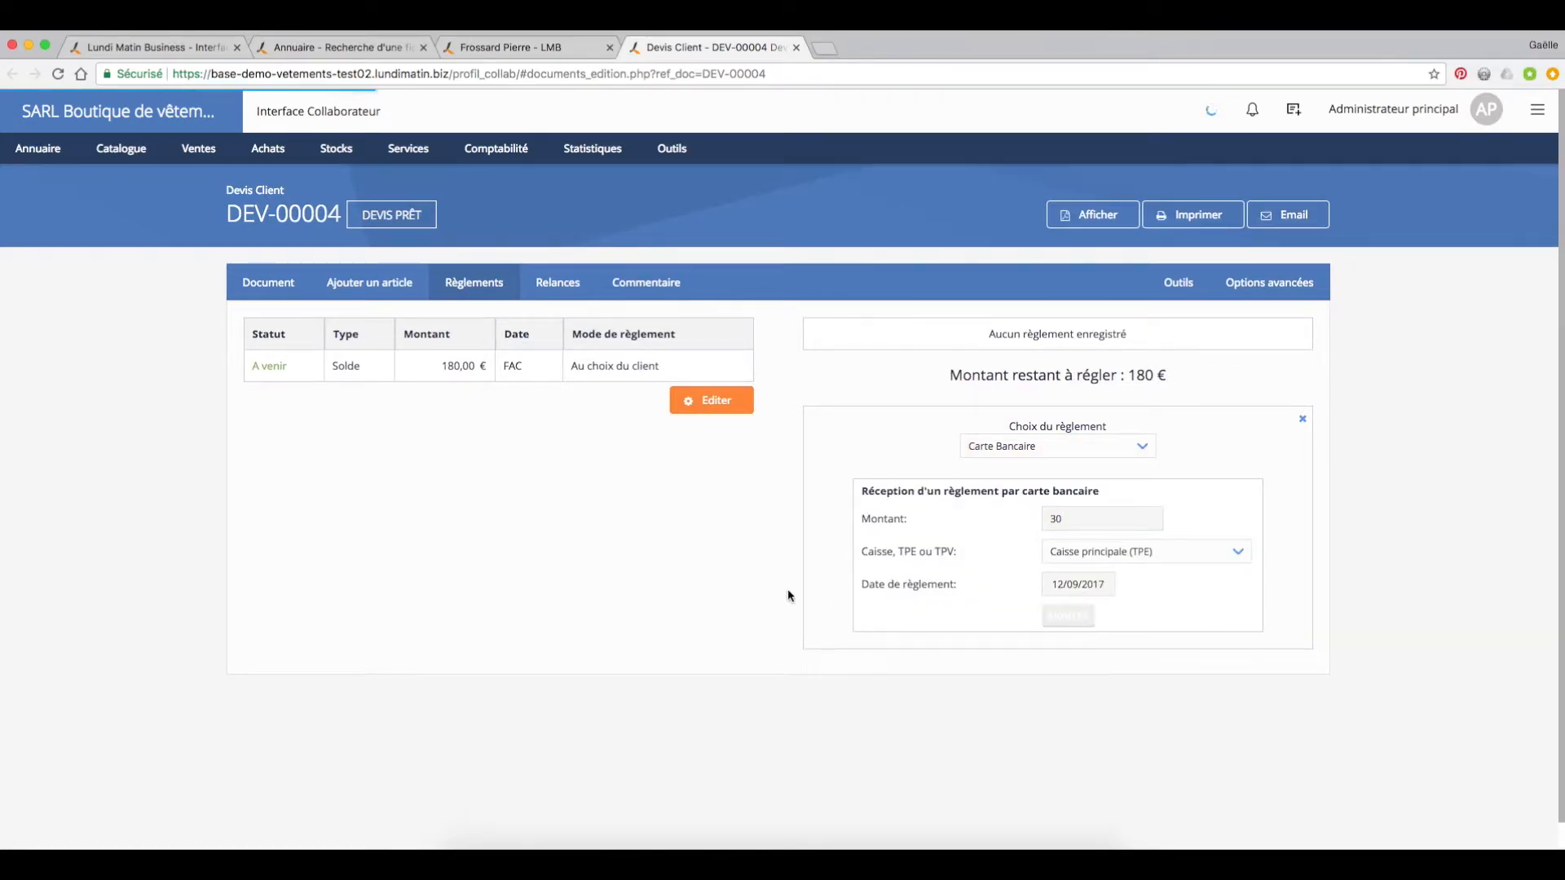
Step: Accept the quote (Devis accepté) to turn it into a customer order and review the order's article lines
left_click(292, 286)
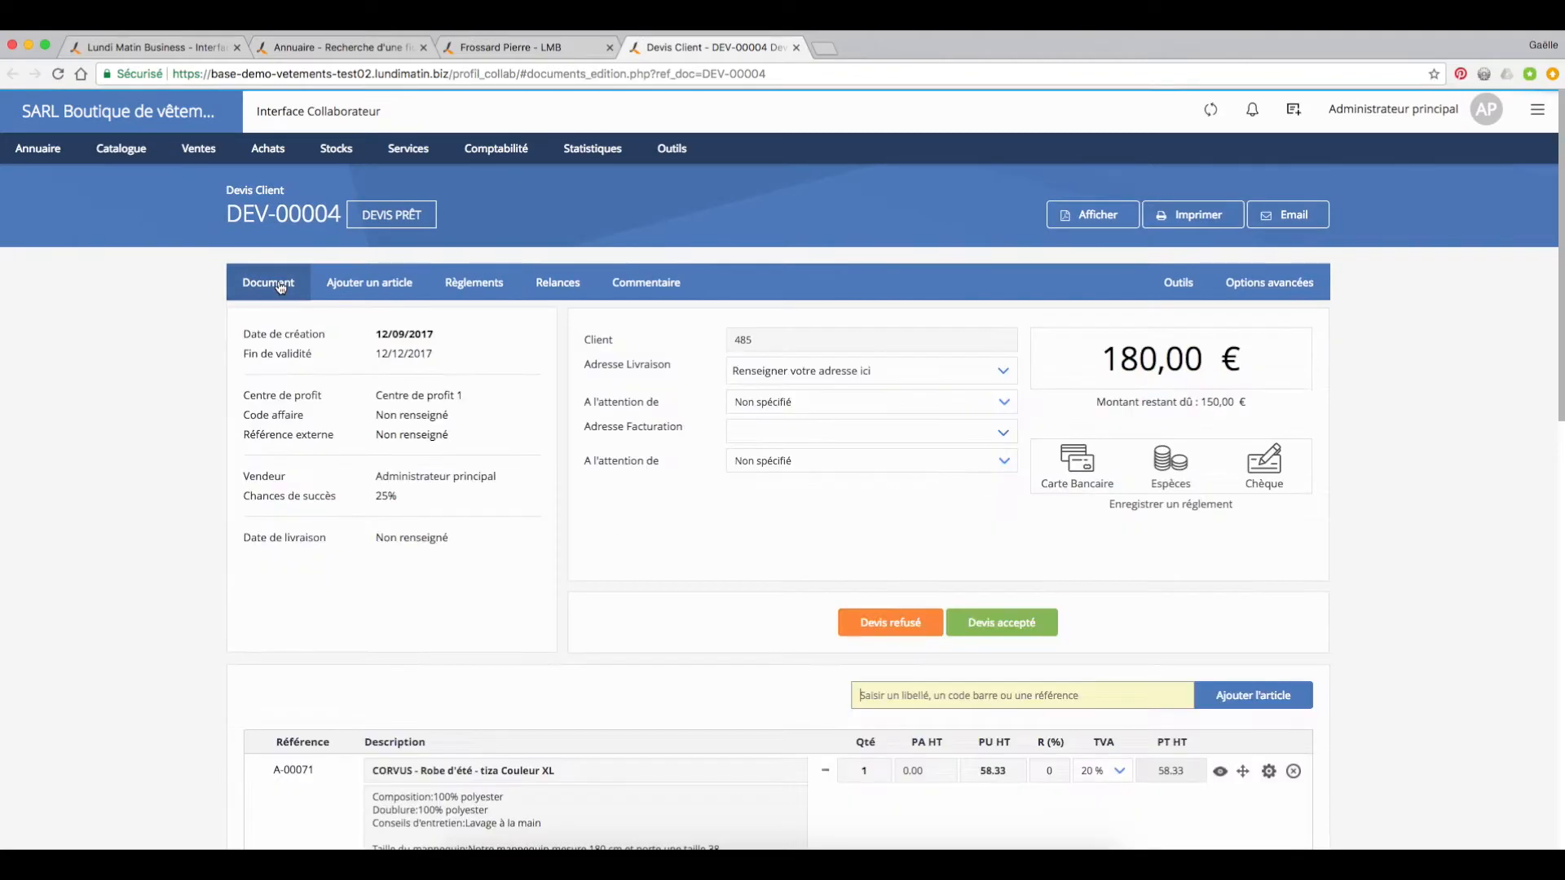
left_click(1023, 625)
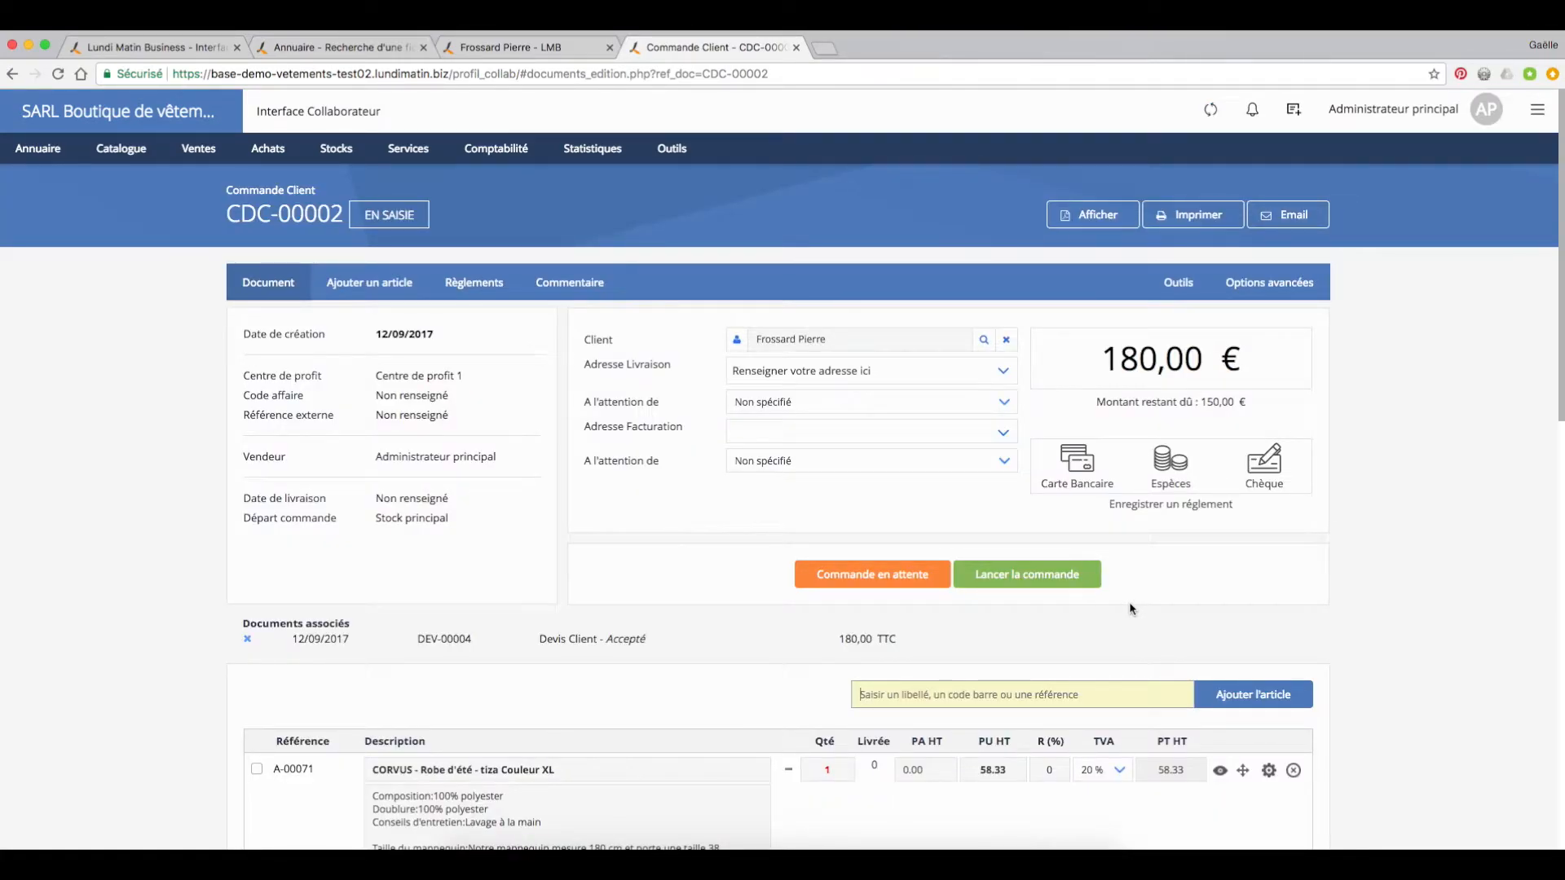
scroll(1048, 638, "down", 3)
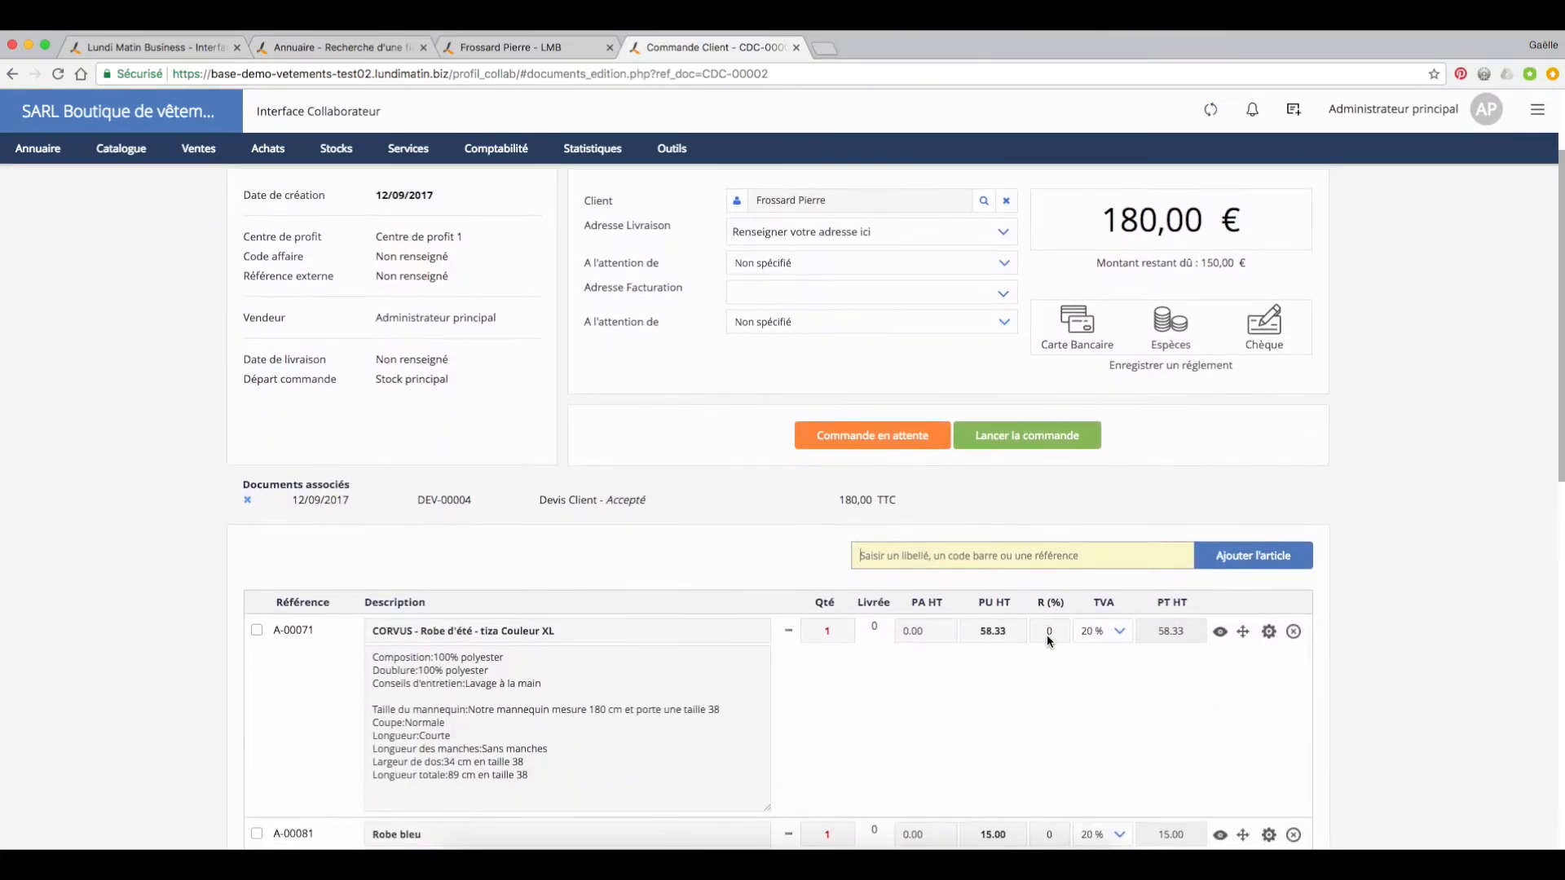
scroll(1048, 640, "down", 5)
scroll(1048, 640, "up", 8)
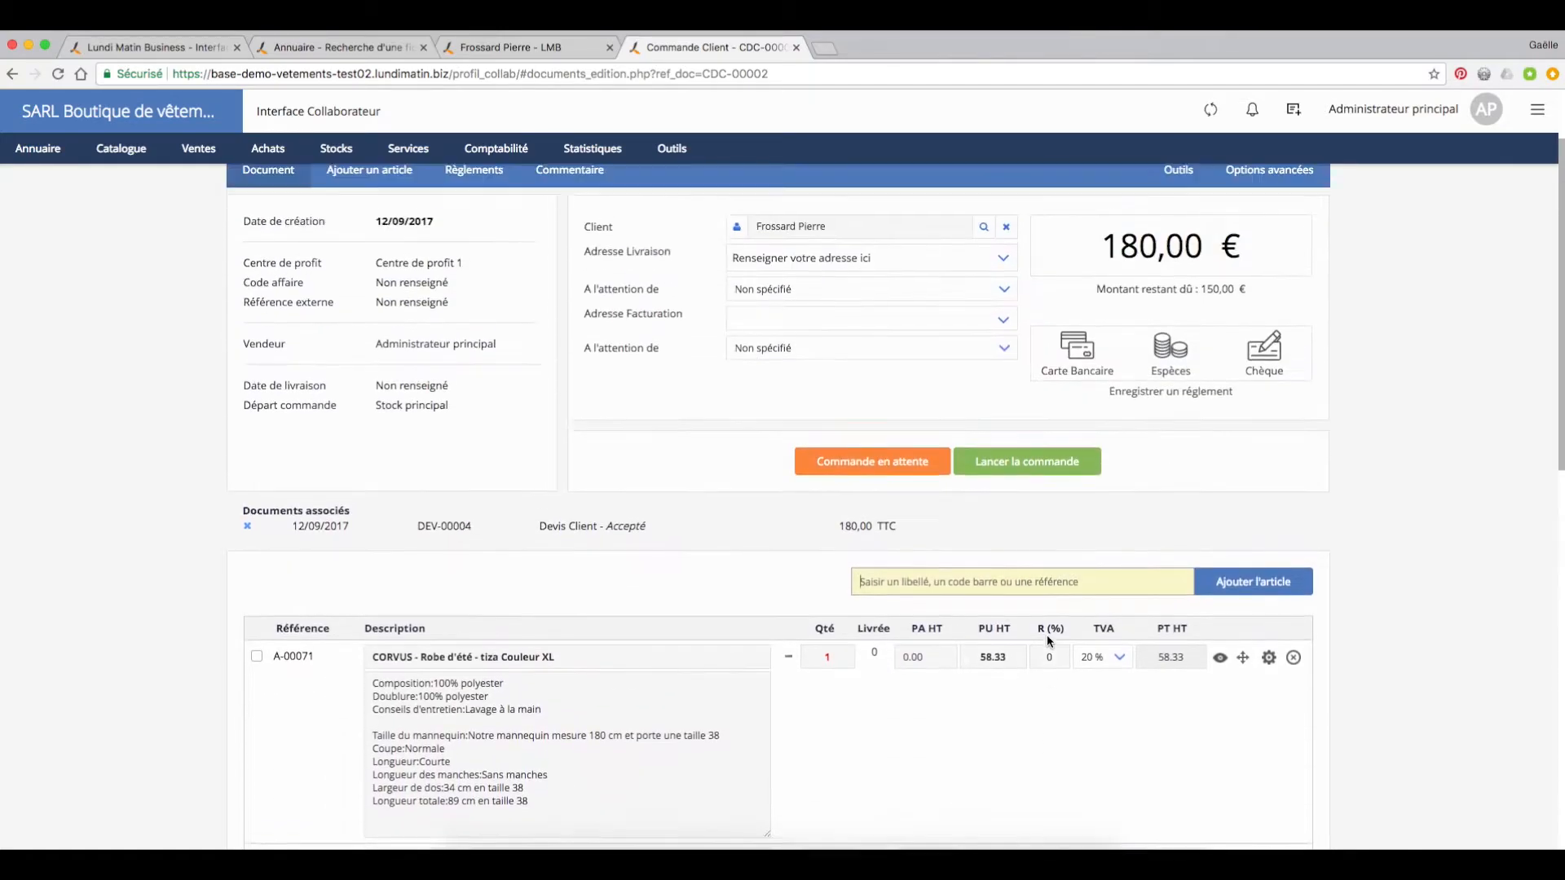
Step: Put the customer order on hold (Commande en attente) and launch it (Lancer la commande)
left_click(877, 577)
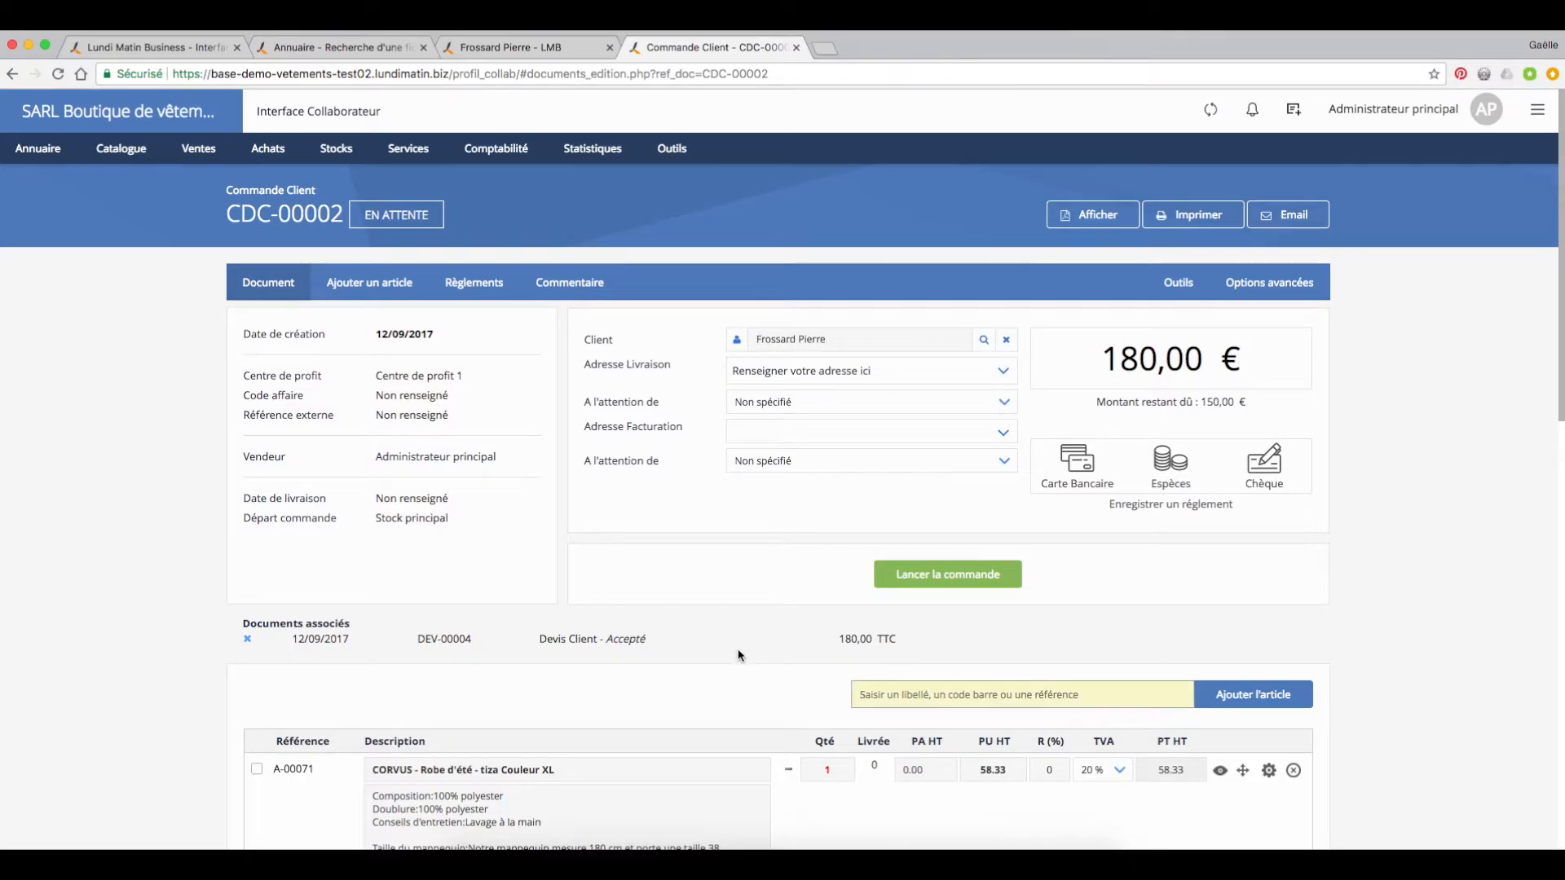
scroll(740, 656, "down", 3)
scroll(838, 655, "up", 2)
scroll(803, 656, "up", 1)
left_click(982, 571)
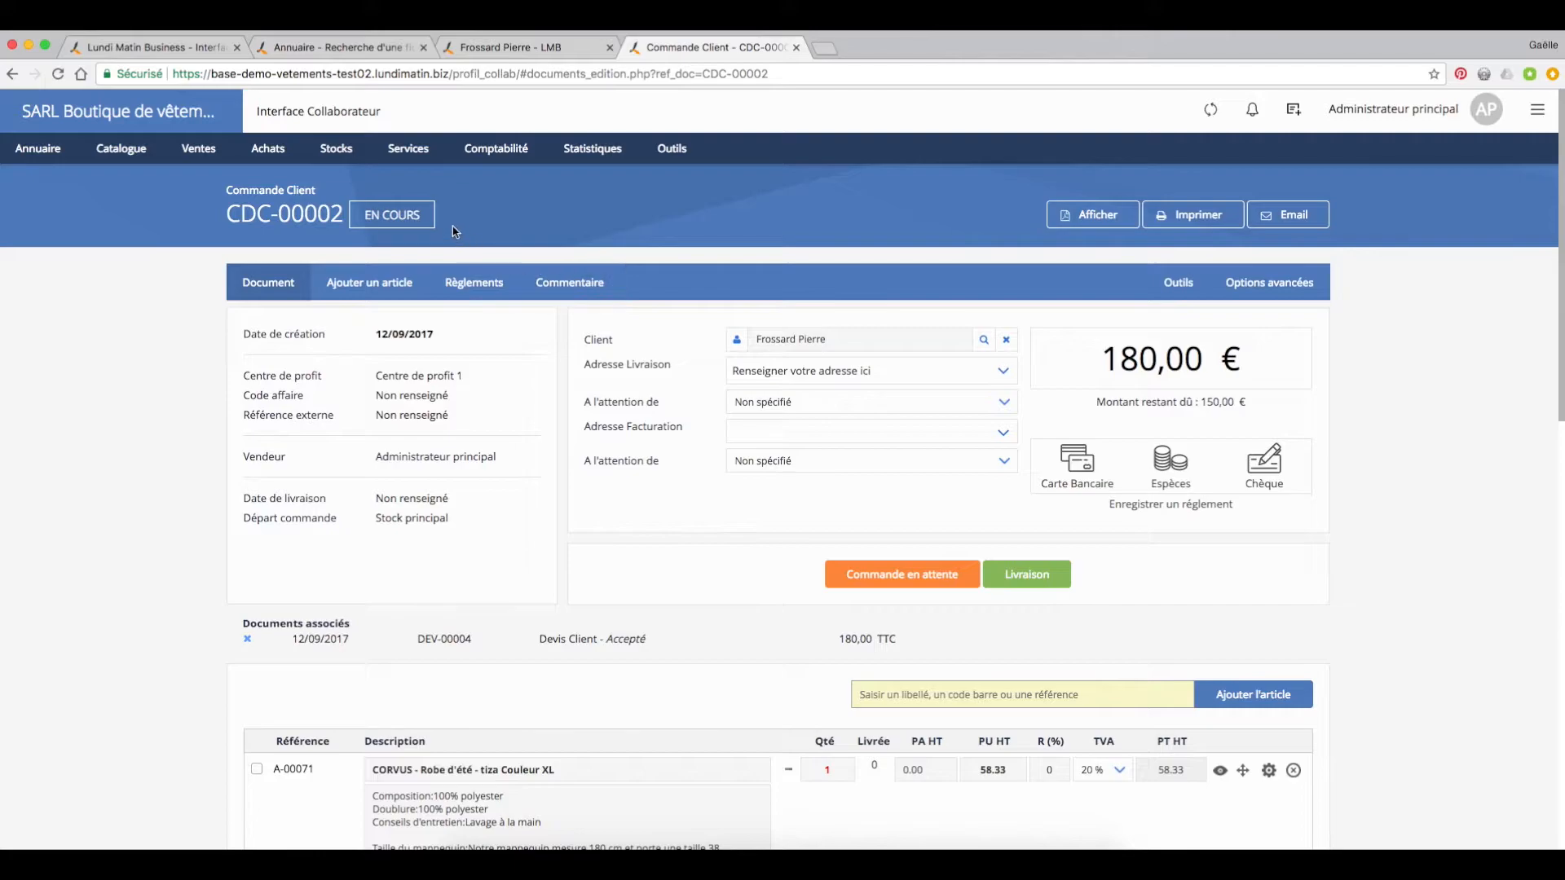
Step: Review the order's status and article quantities, and generate its delivery note (Livraison)
left_click_drag(424, 214, 364, 225)
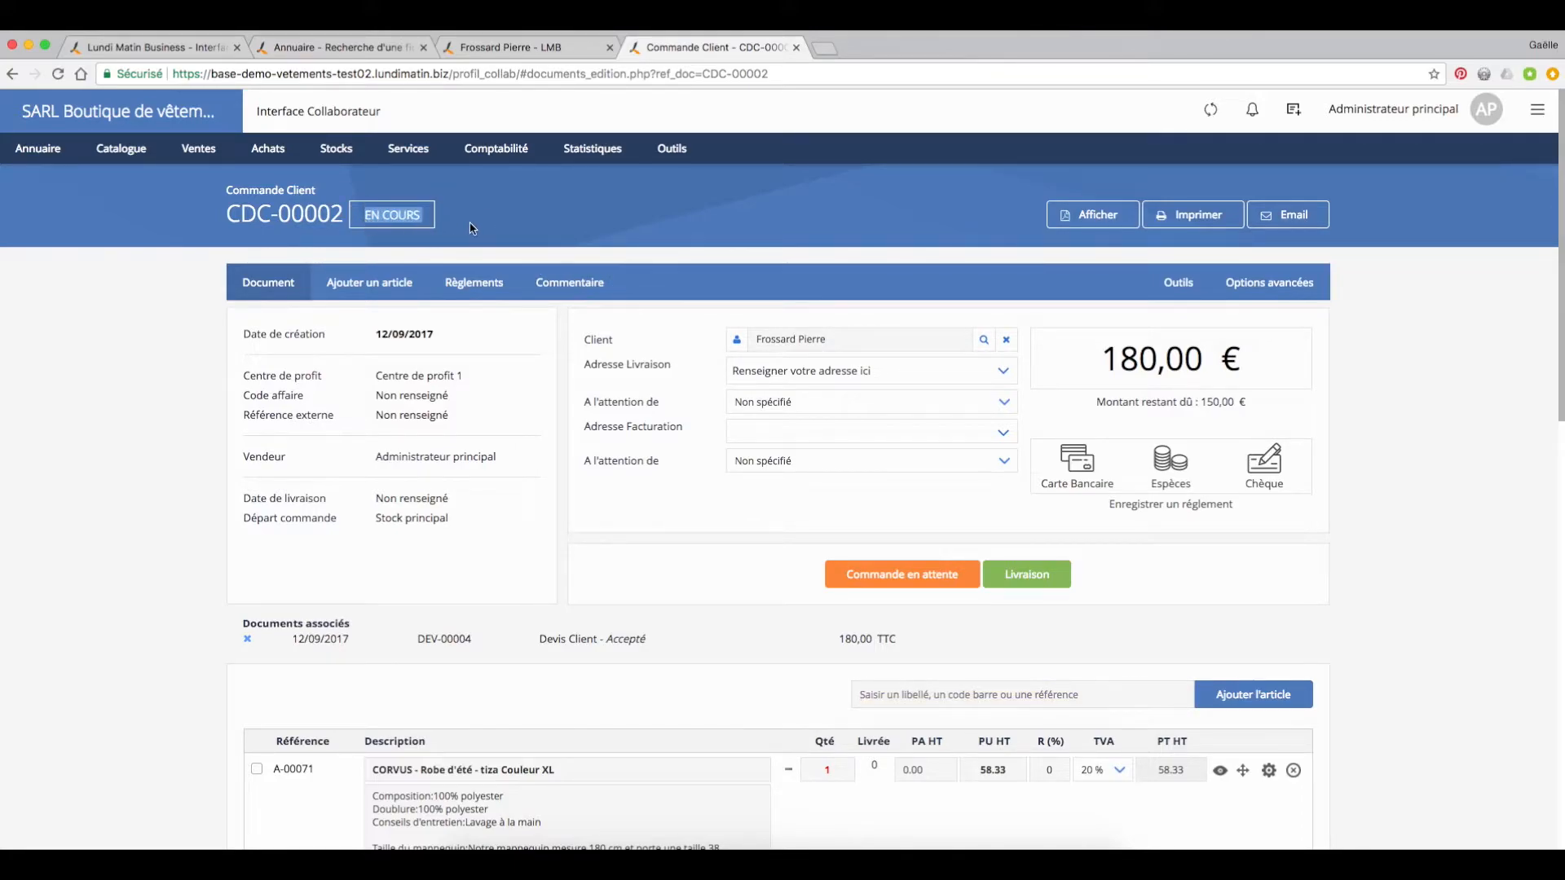
left_click(752, 597)
scroll(745, 651, "down", 6)
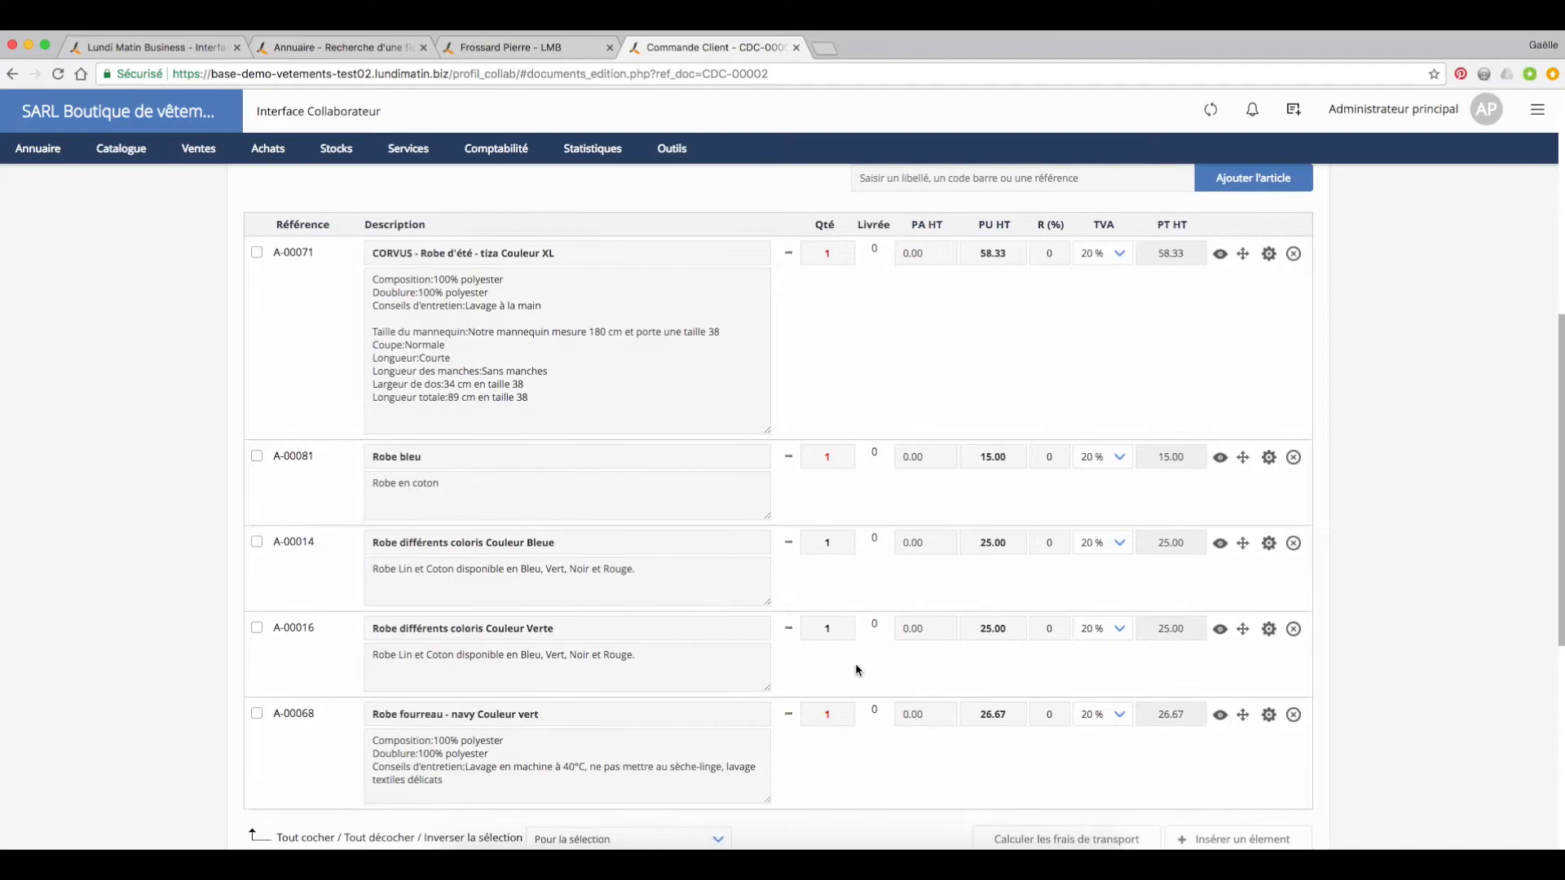
scroll(905, 671, "down", 1)
scroll(894, 671, "up", 1)
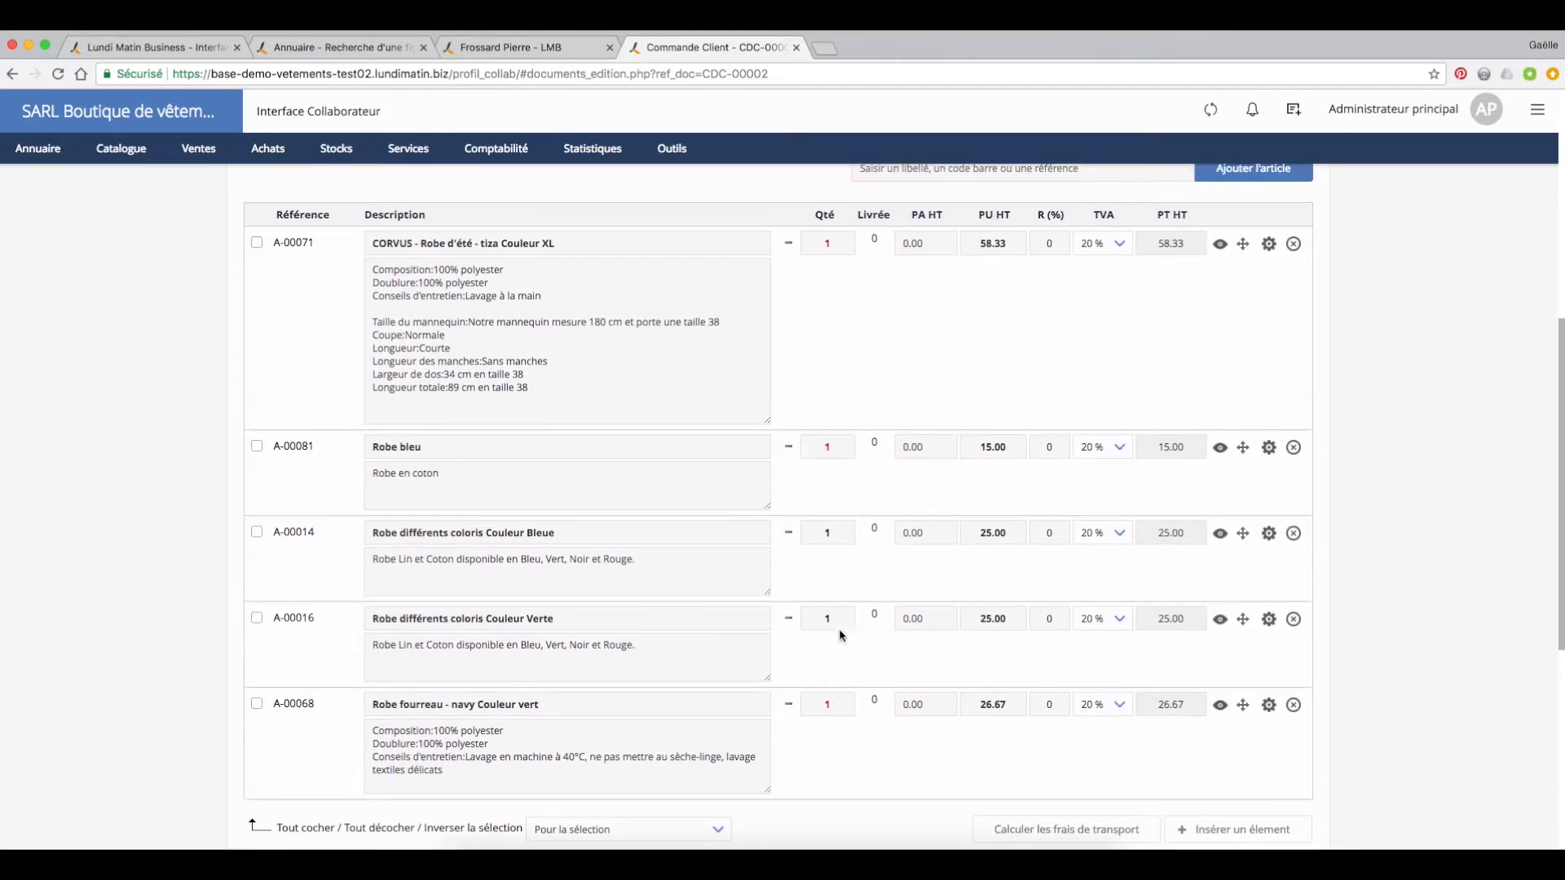
scroll(831, 472, "up", 1)
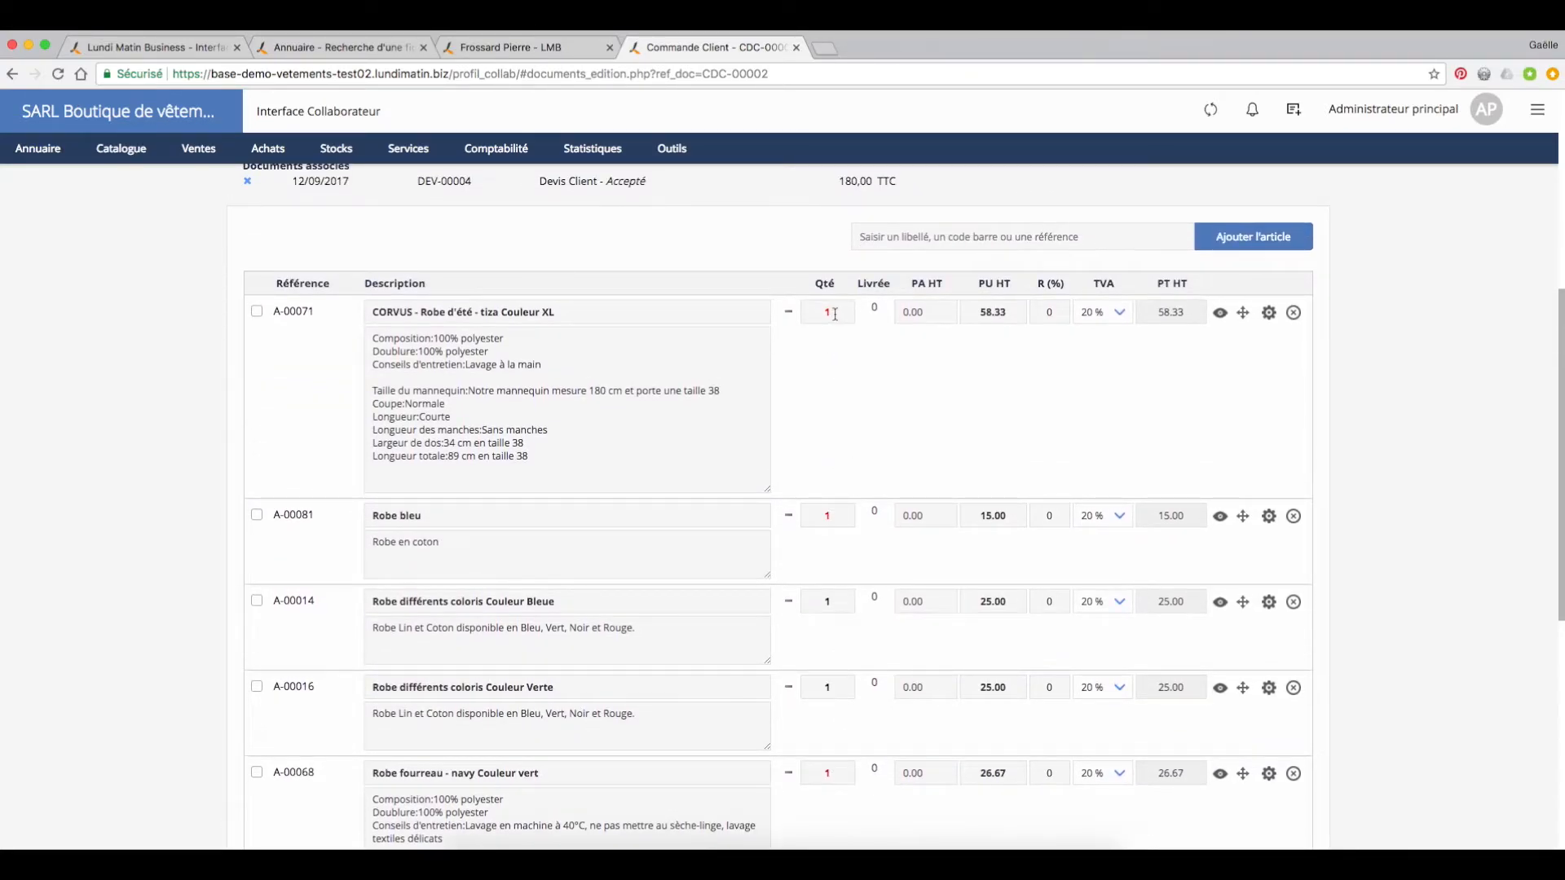
scroll(1048, 619, "up", 4)
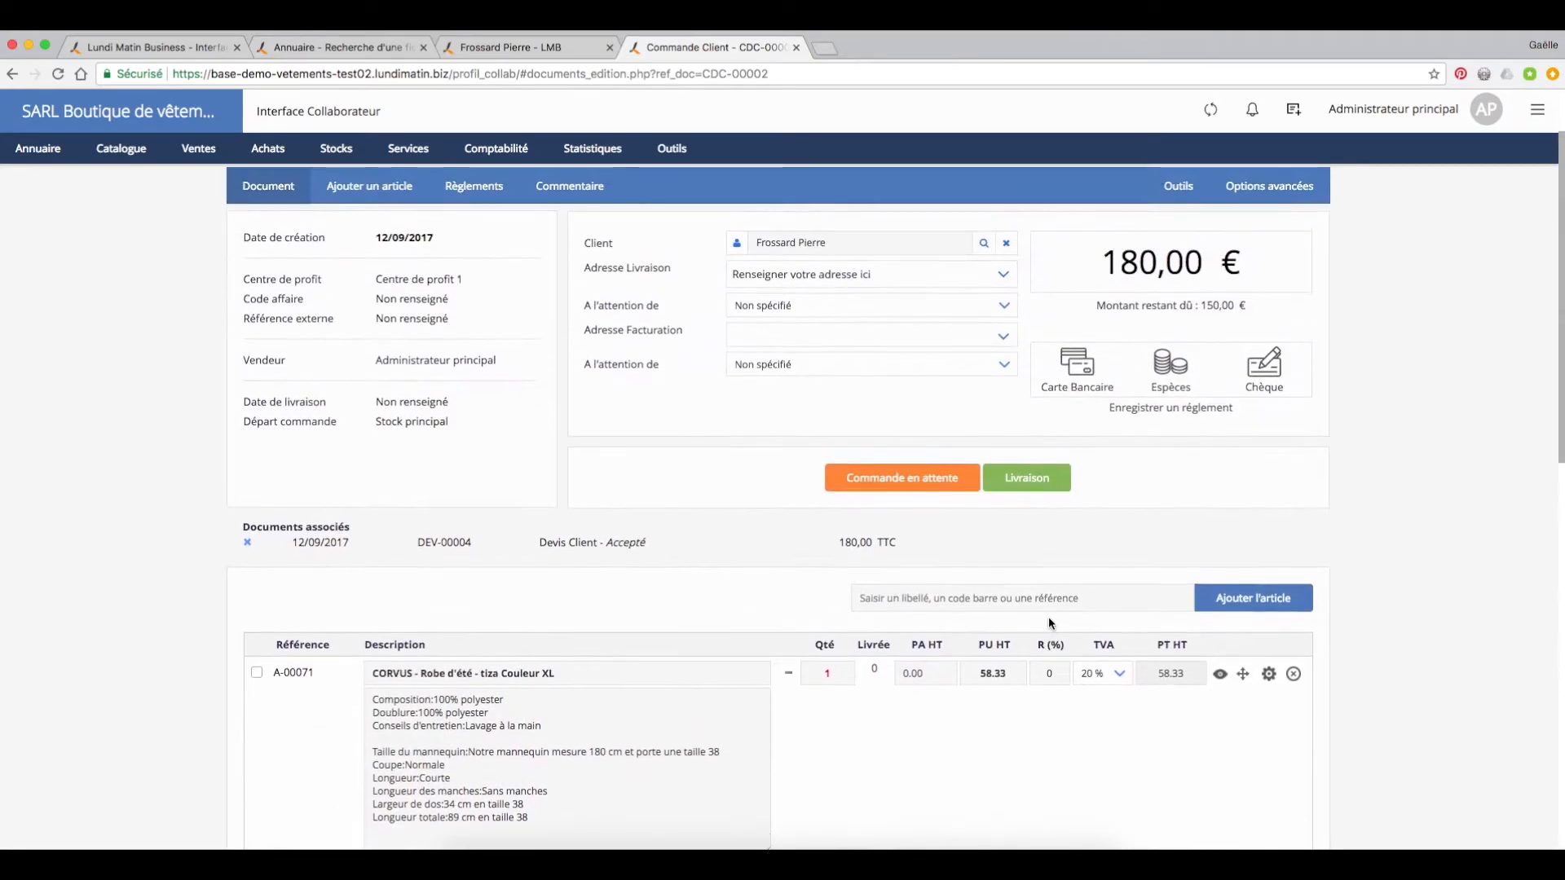
left_click(1042, 546)
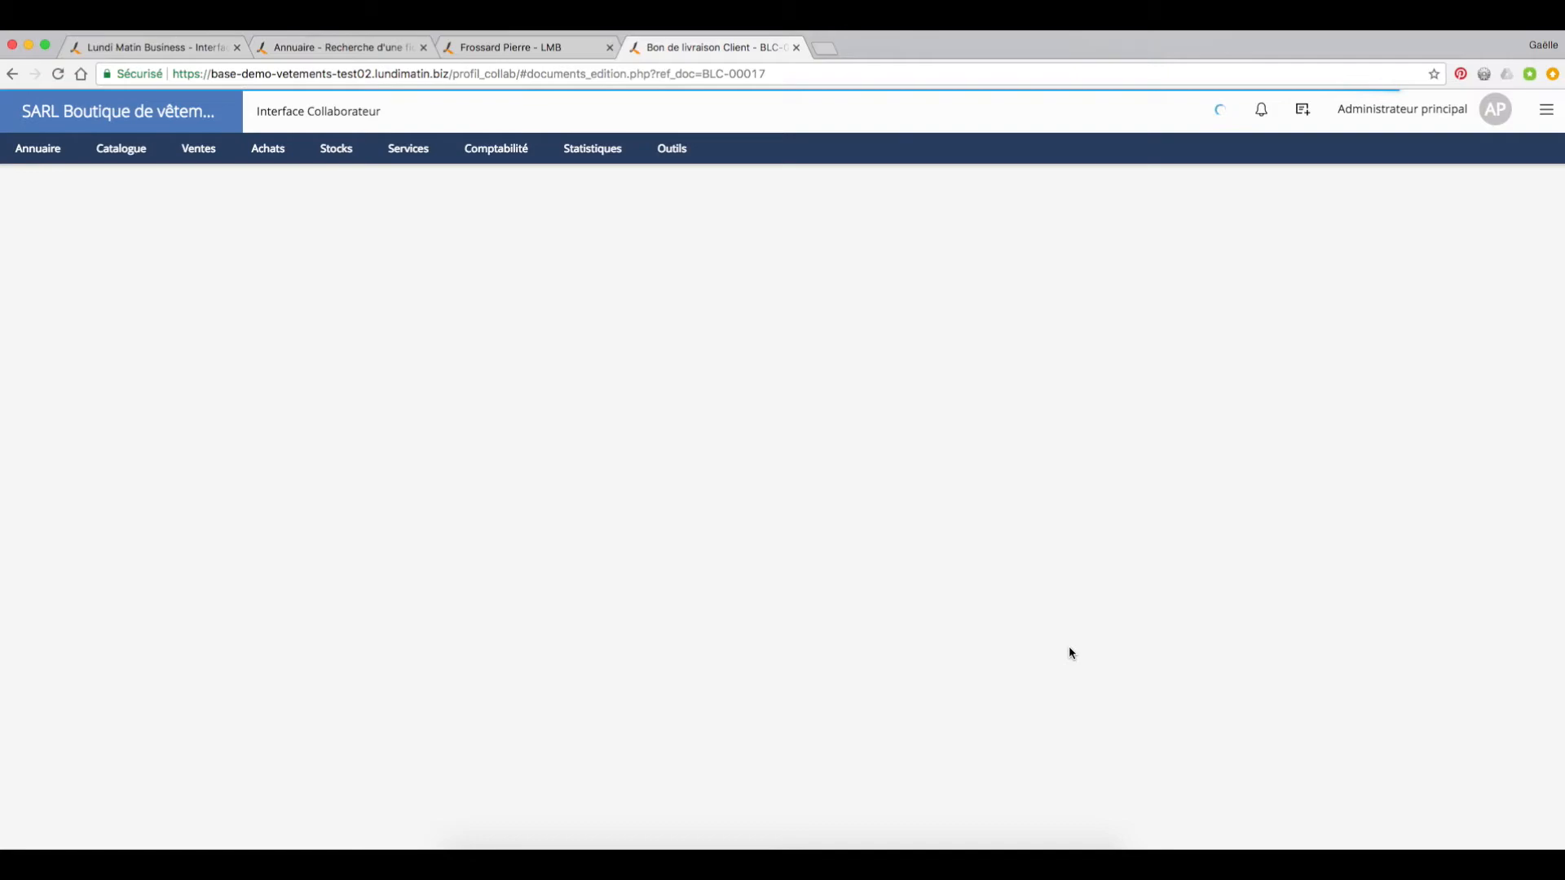
Step: Remove "CORVUS - Robe d'été - tiza Couleur XL", "Robe bleu" and "Robe fourreau - navy Couleur vert" from the delivery note
scroll(990, 682, "down", 5)
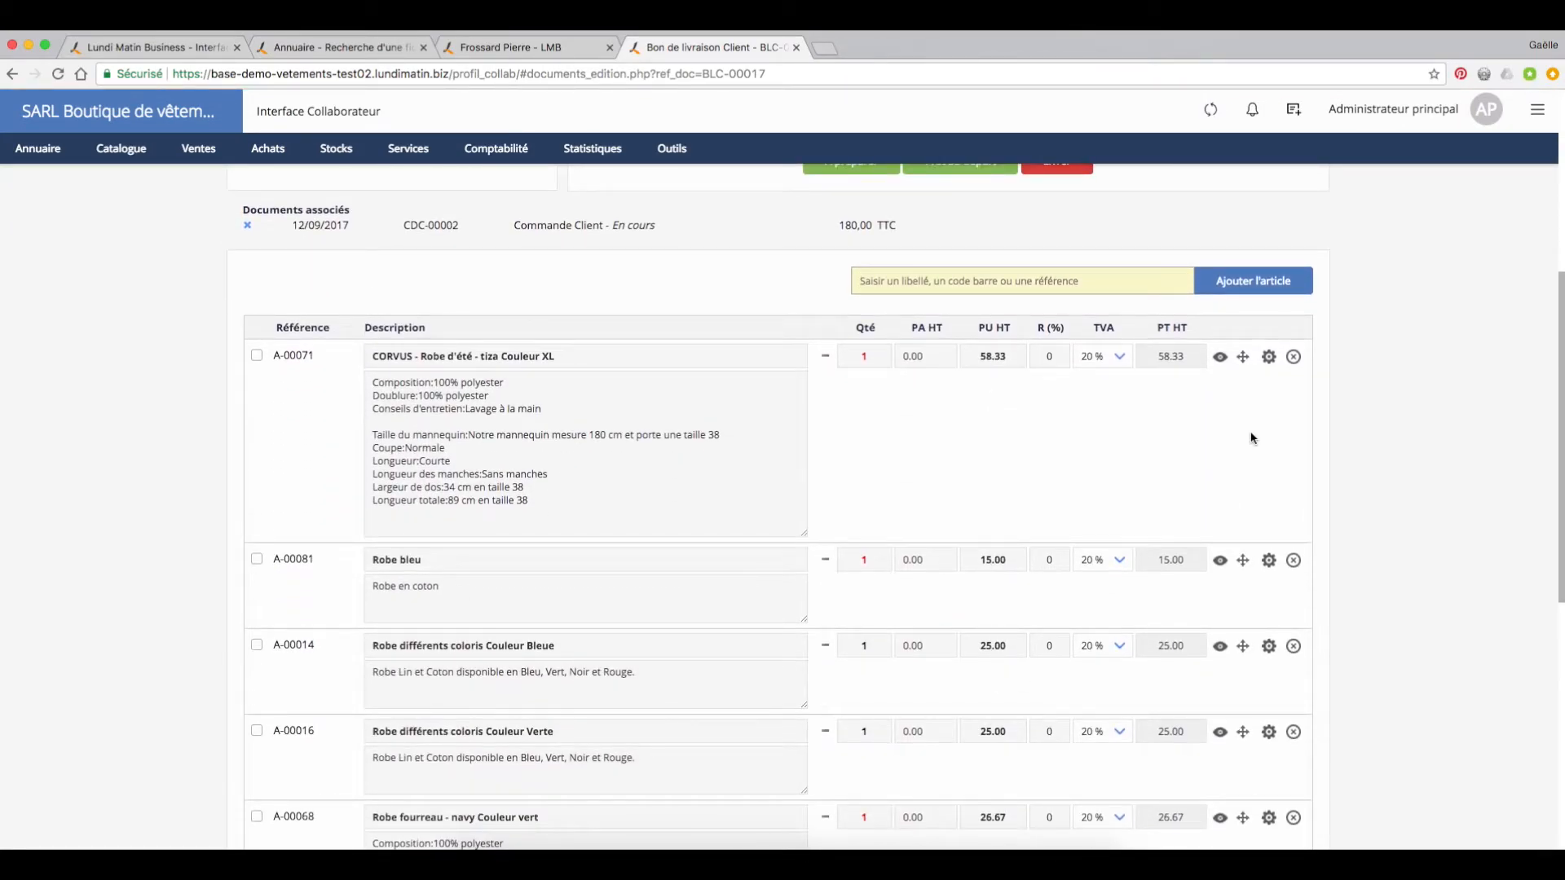
left_click(1294, 356)
left_click(1294, 357)
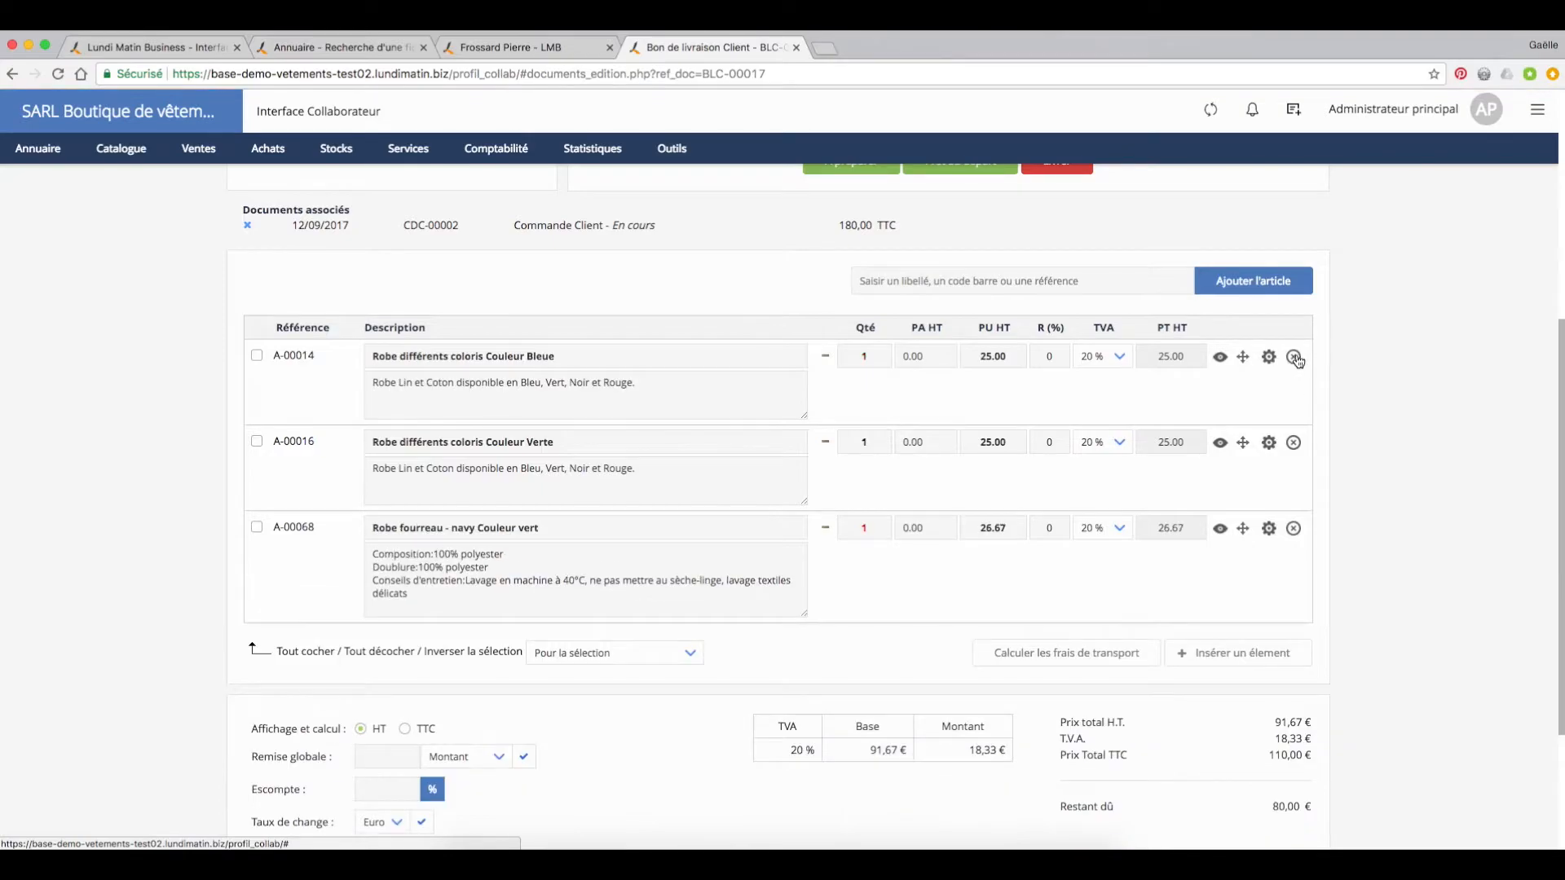
left_click(1294, 528)
Step: Deliver the delivery note's two articles (Livrer) and set the resulting customer invoice to A régler
scroll(821, 617, "up", 4)
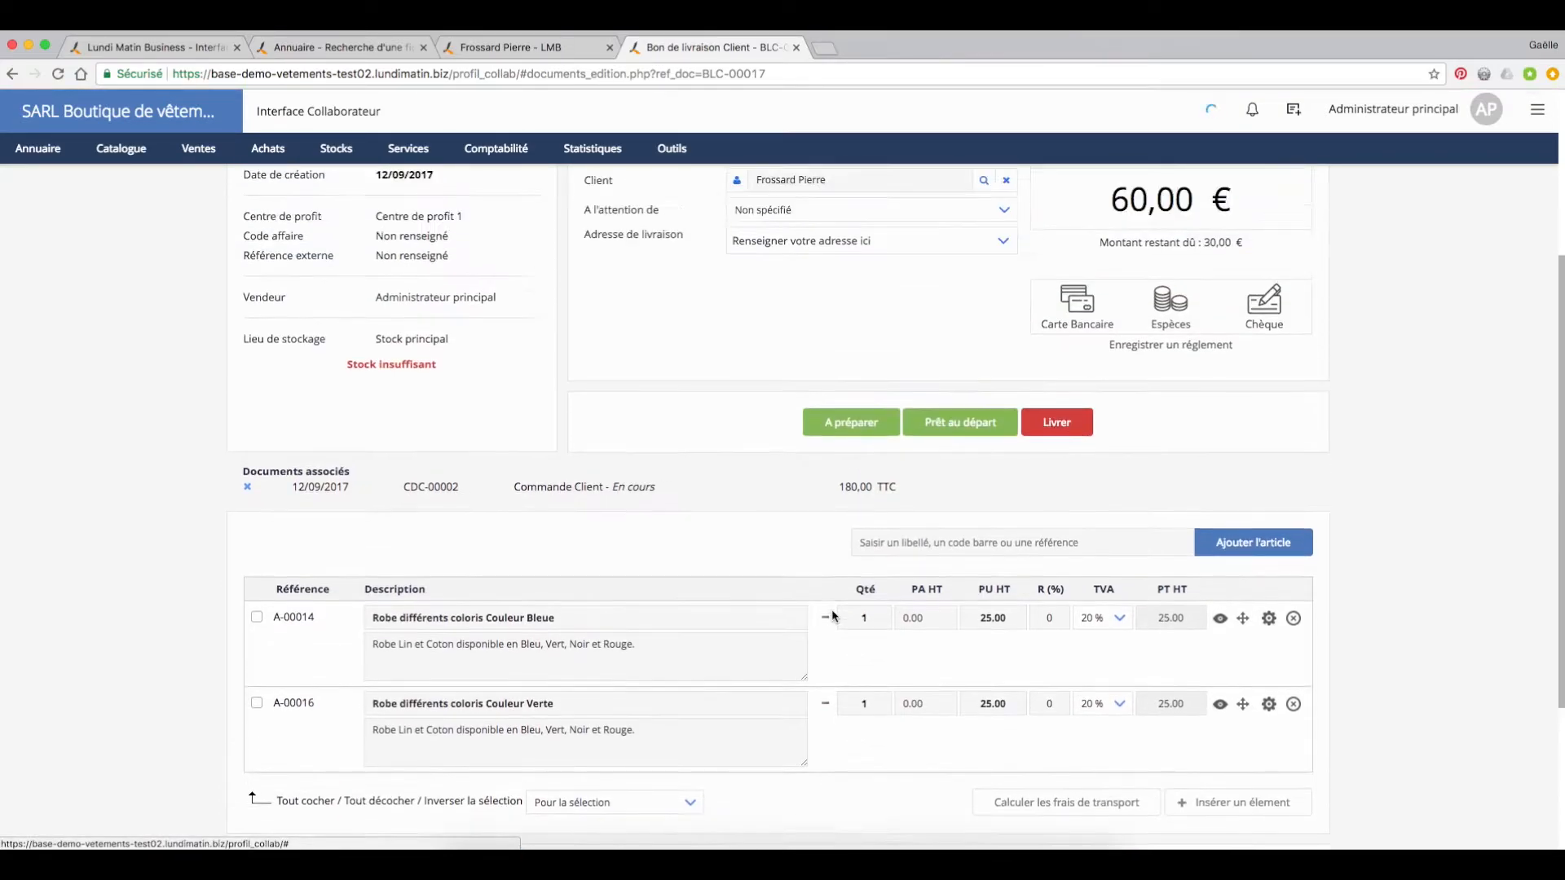
scroll(721, 624, "up", 1)
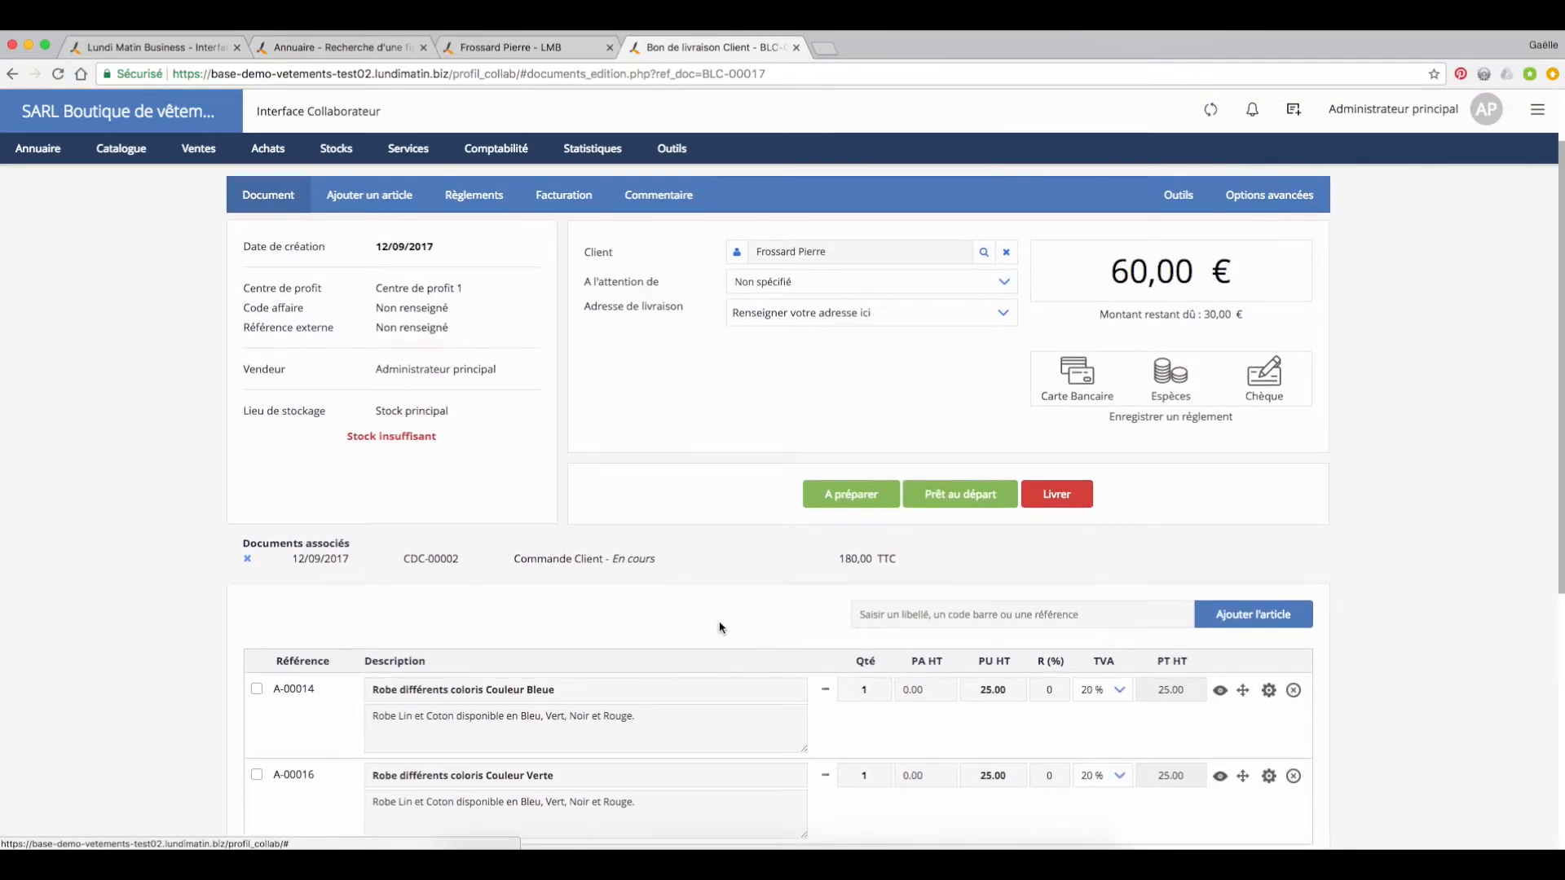
left_click(1065, 499)
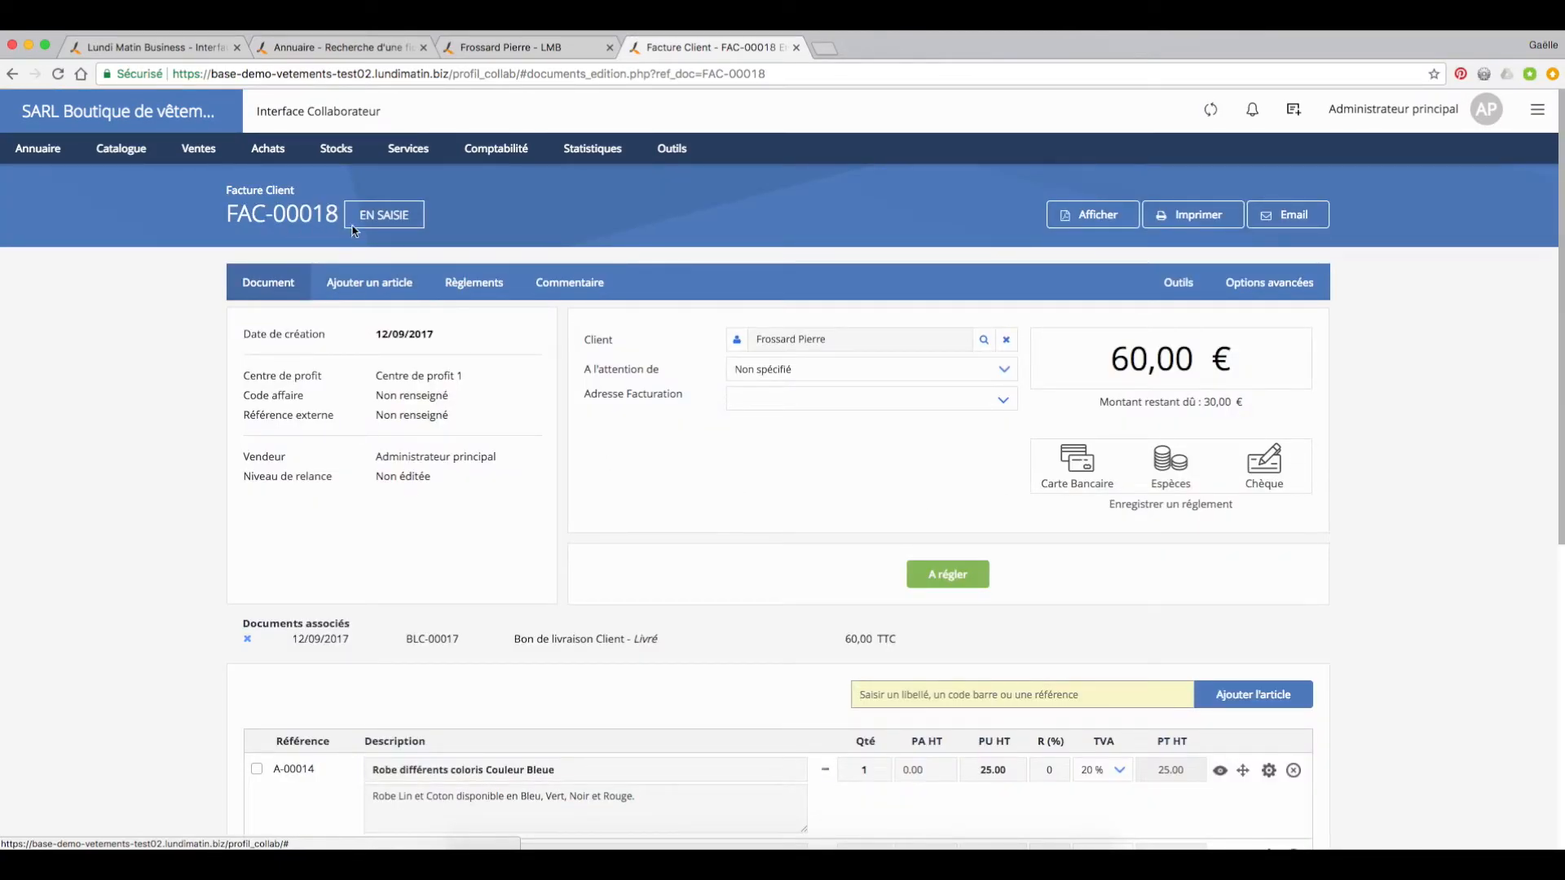
scroll(678, 541, "down", 1)
left_click(949, 487)
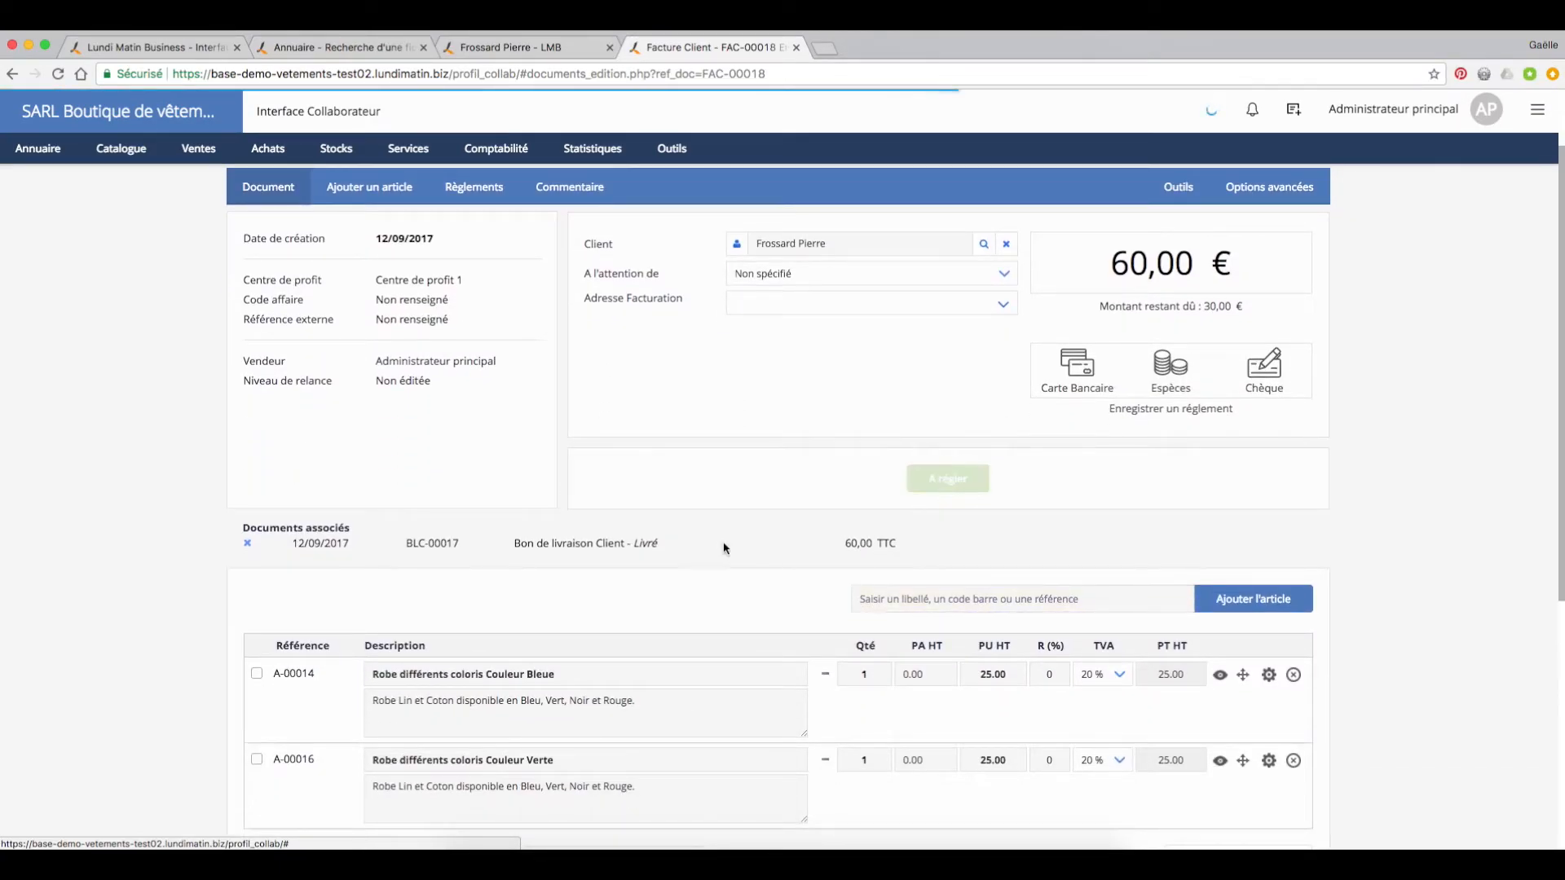
scroll(700, 551, "up", 1)
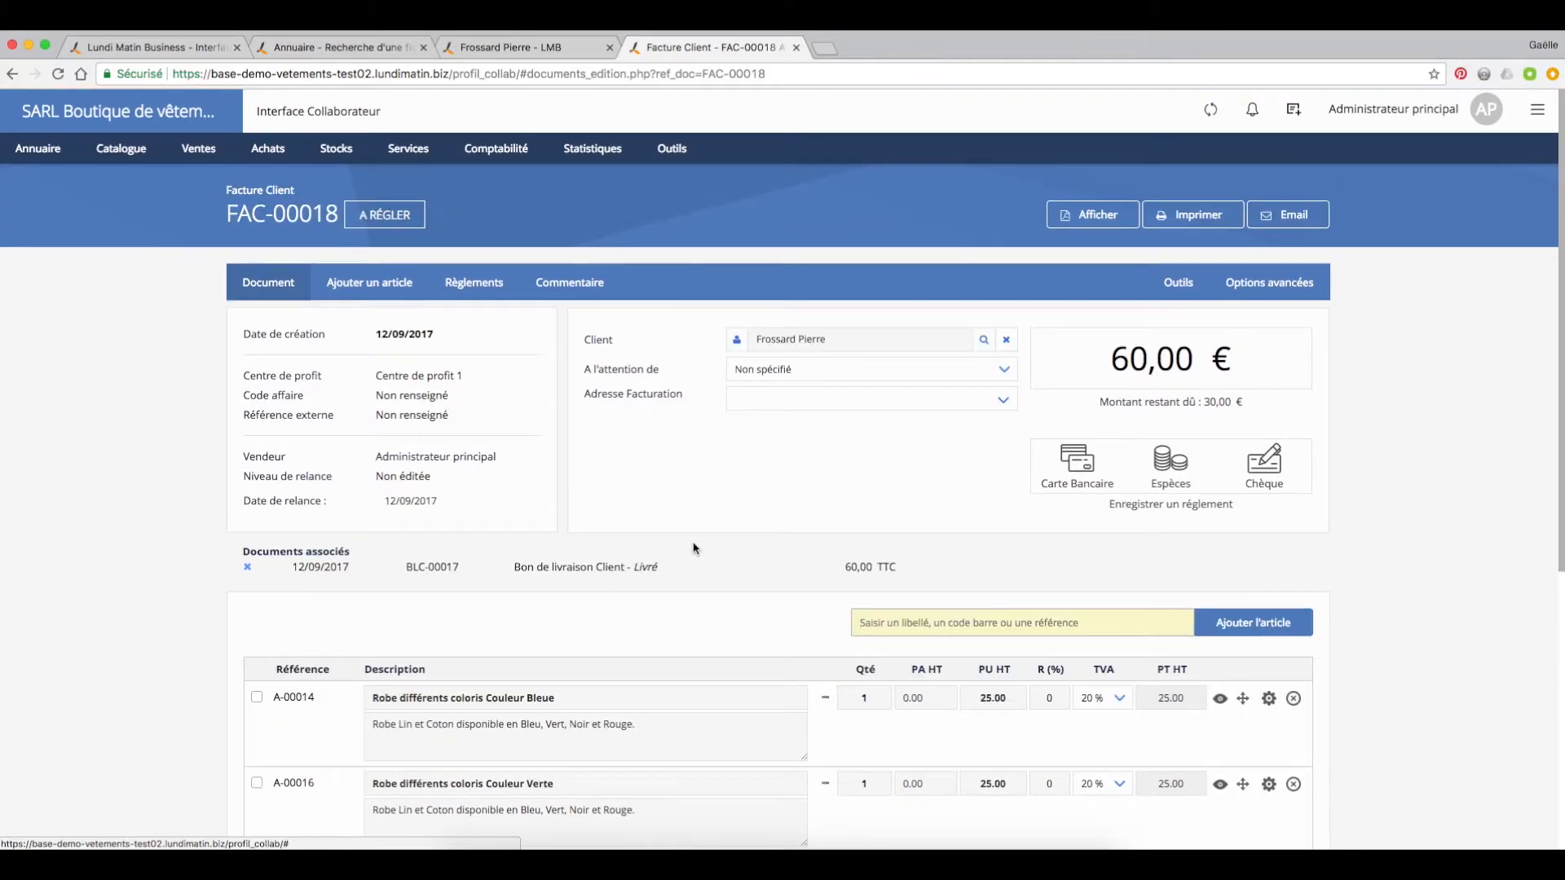
Step: Record a cheque payment (Chèque) of 30.00 € for the invoice's outstanding amount
scroll(692, 548, "down", 3)
scroll(676, 538, "up", 3)
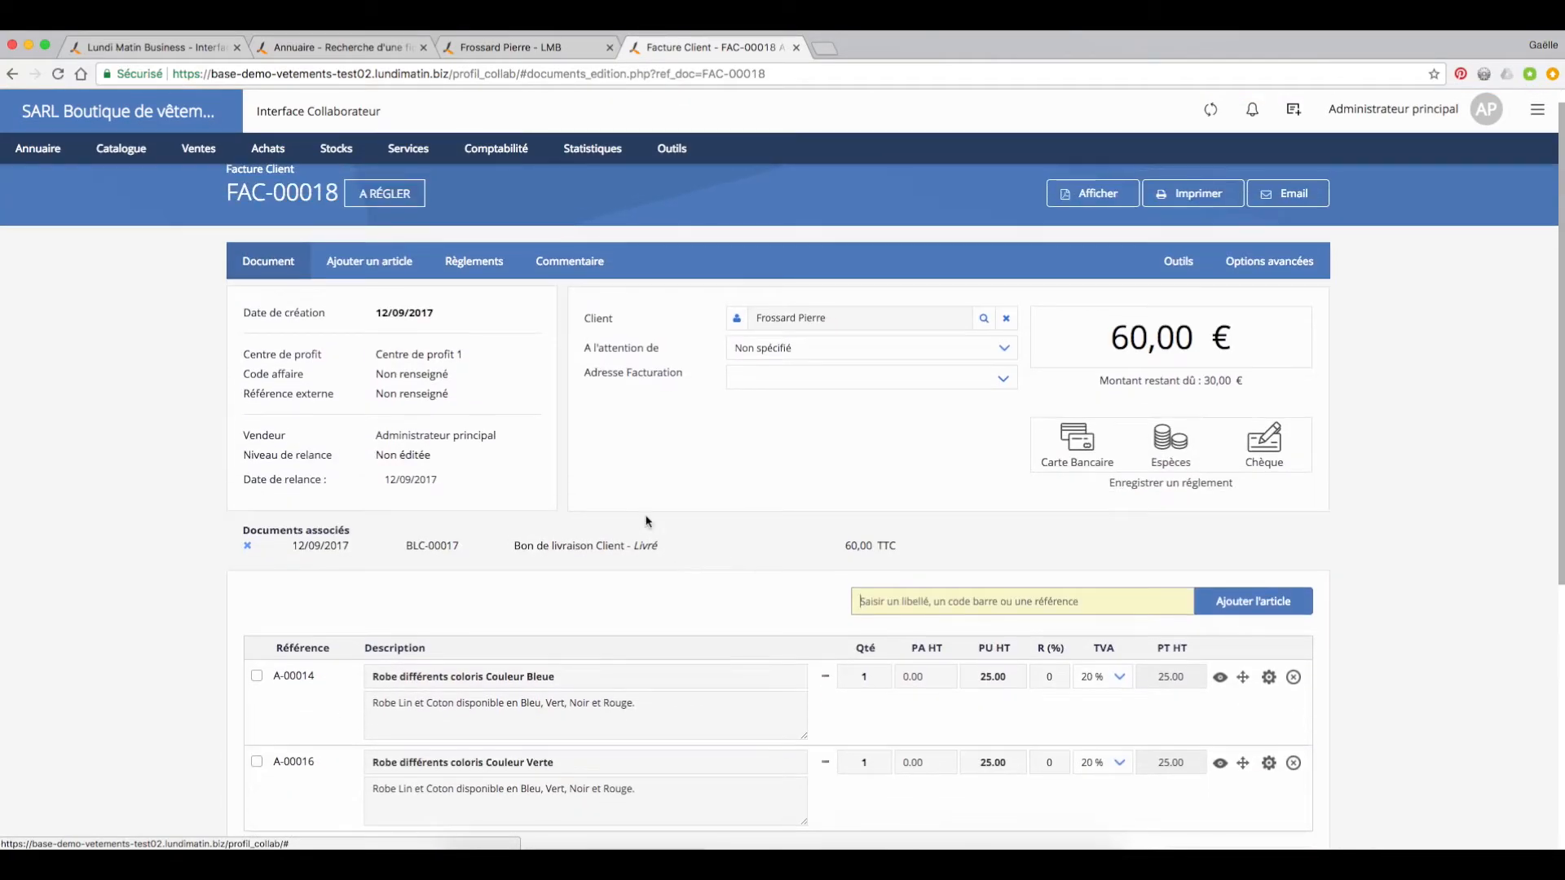
left_click(470, 261)
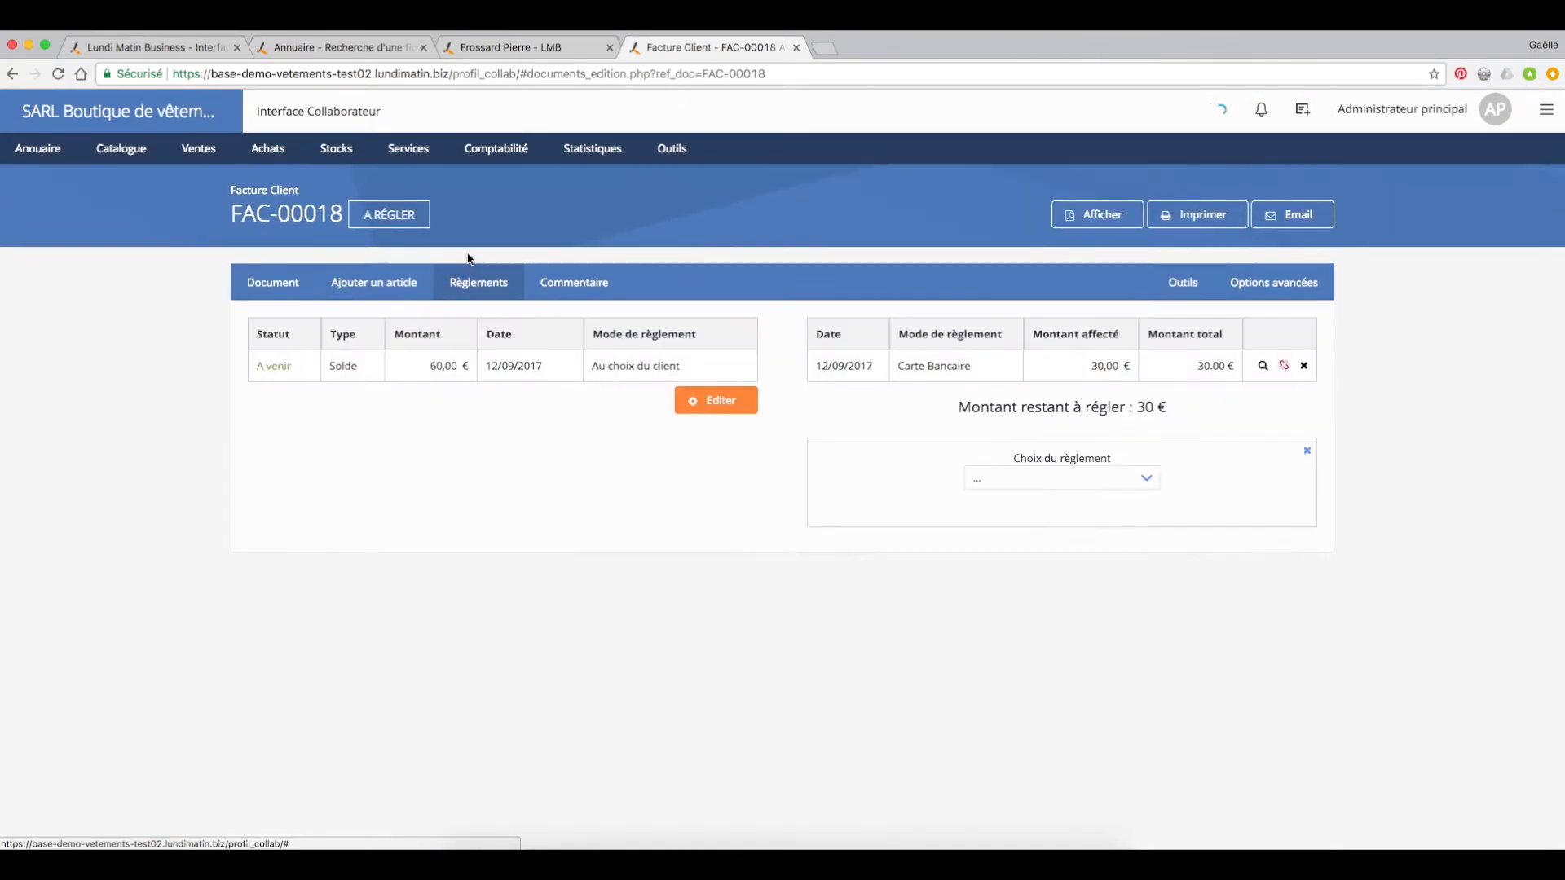
left_click(1141, 486)
left_click(1132, 534)
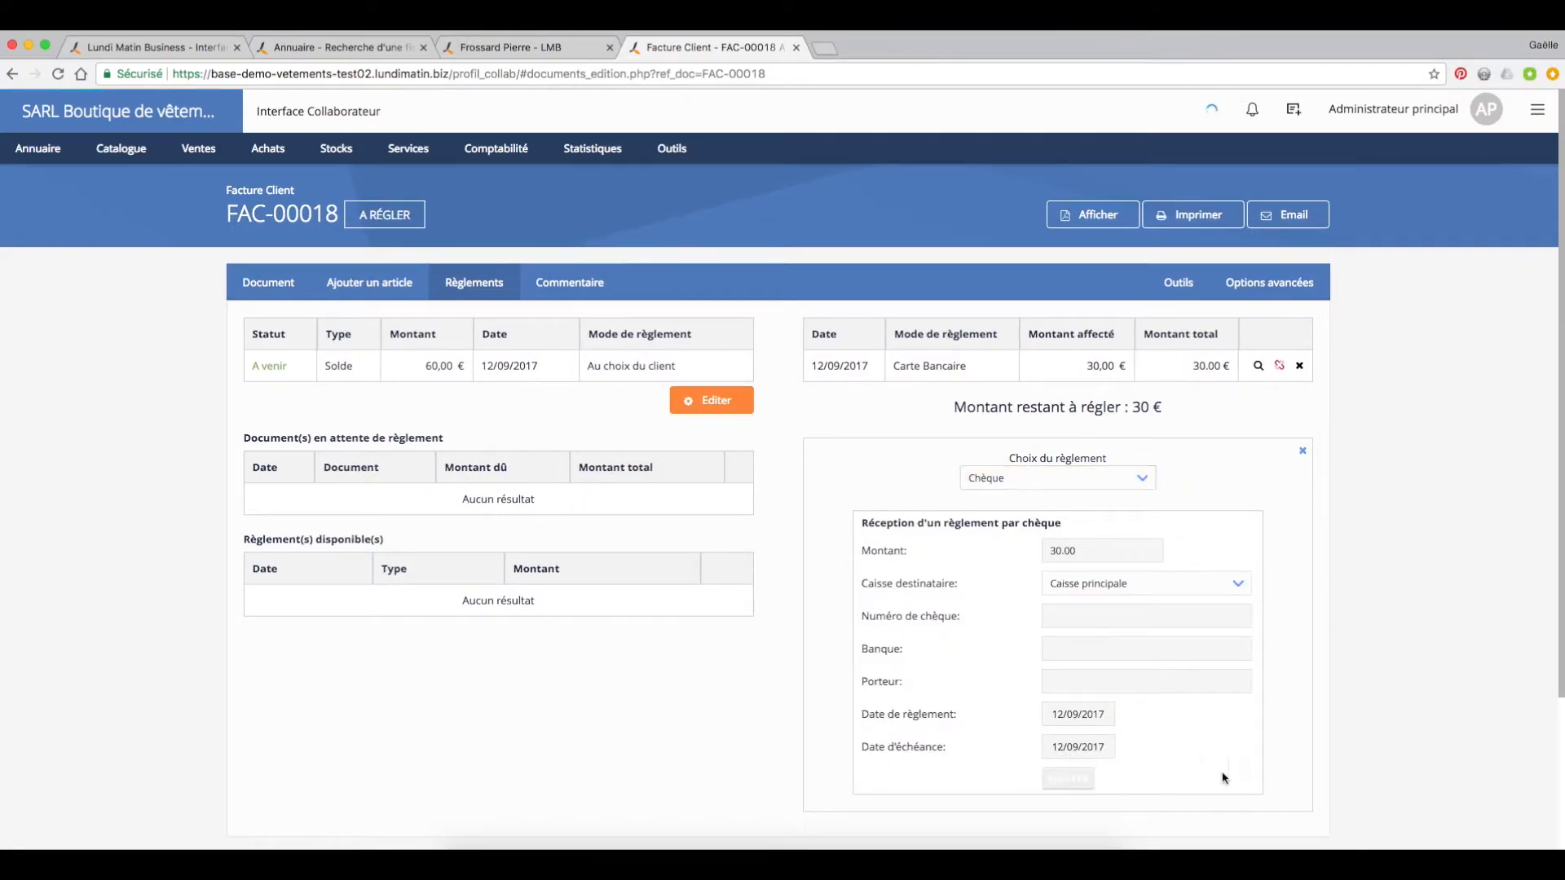
left_click(1067, 778)
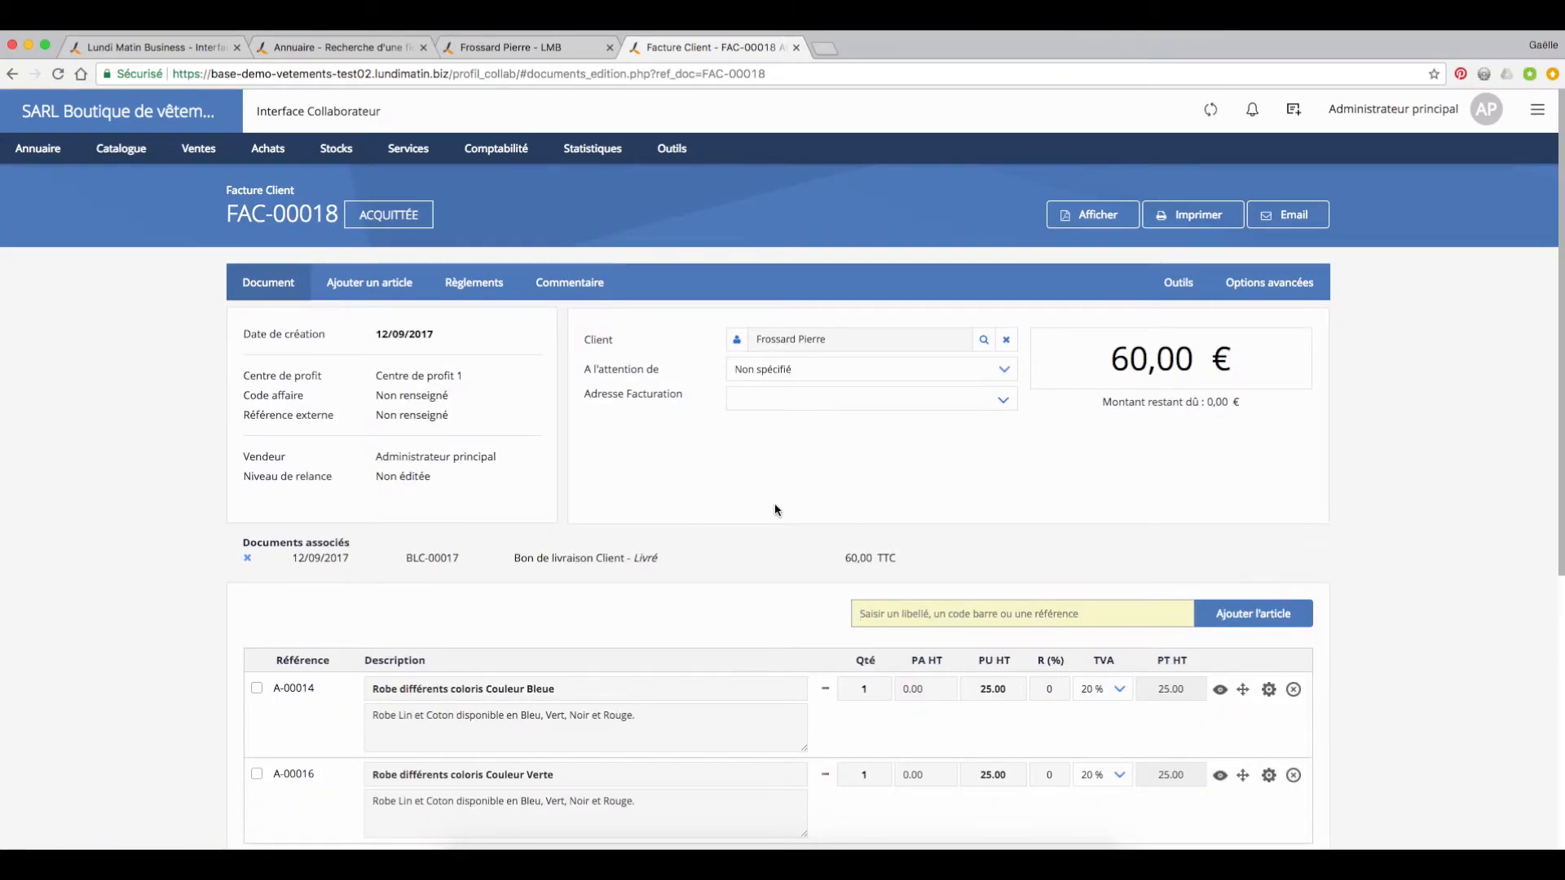
Step: Open the order in progress from the customer's sales documents and check the delivered quantity of each article
left_click(737, 344)
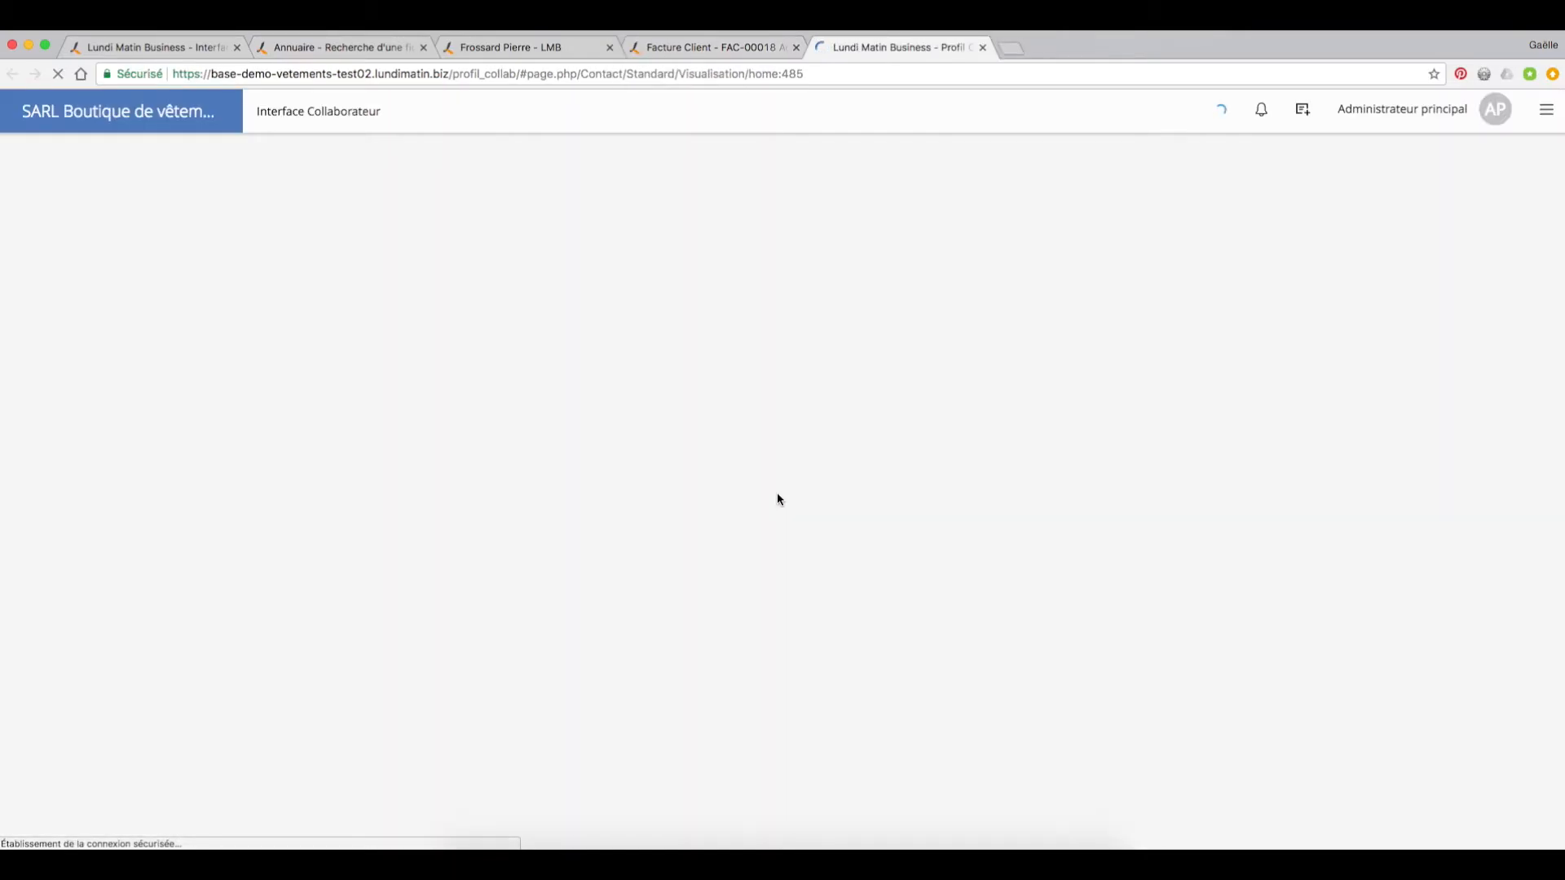
left_click(243, 372)
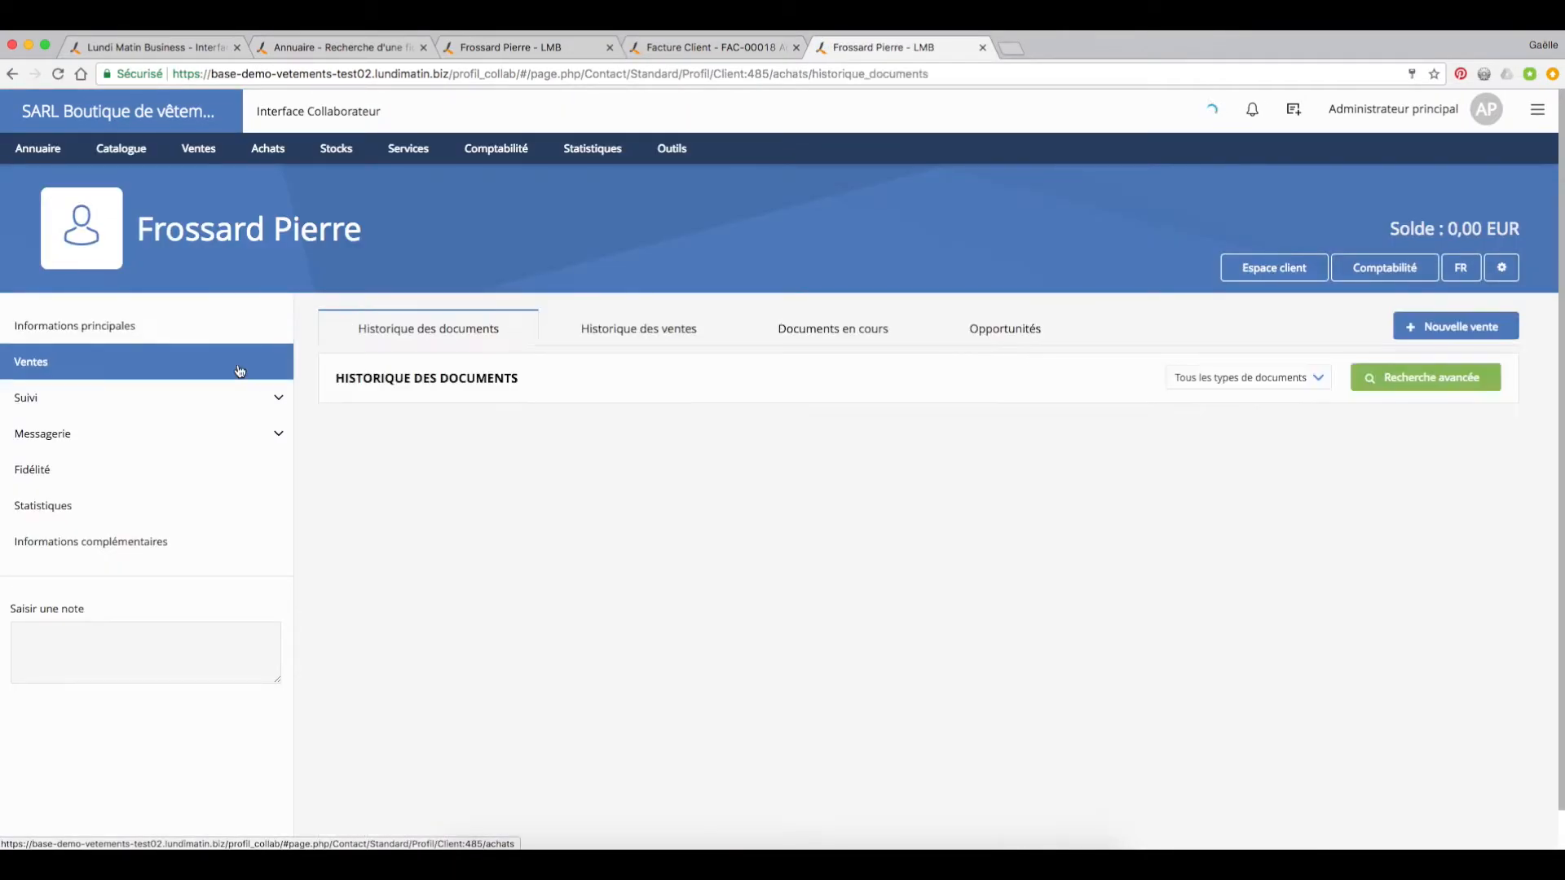
left_click(857, 333)
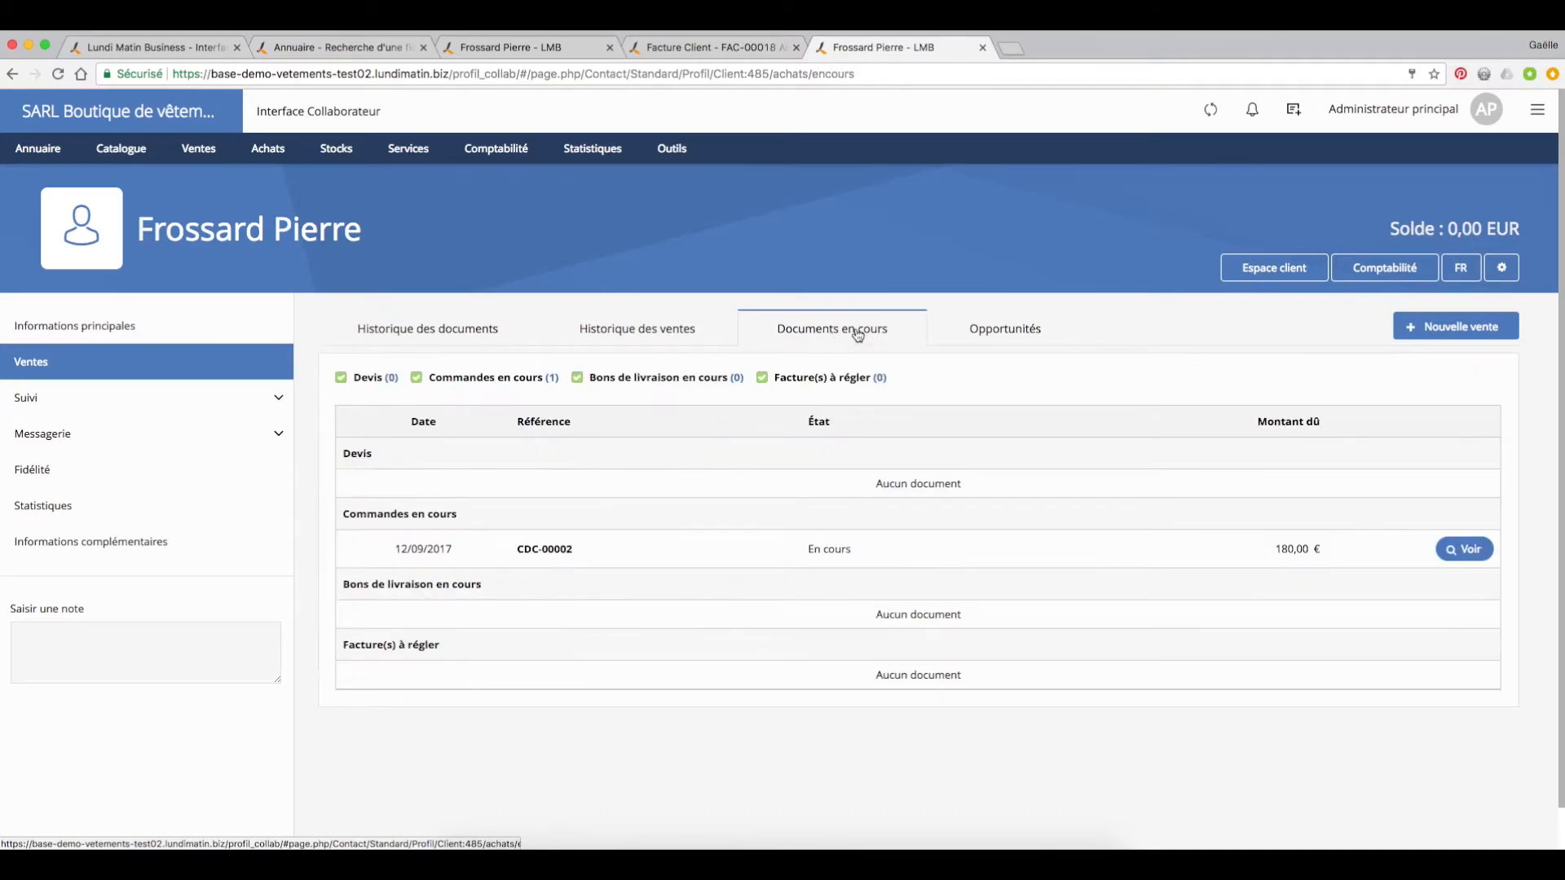
left_click(545, 549)
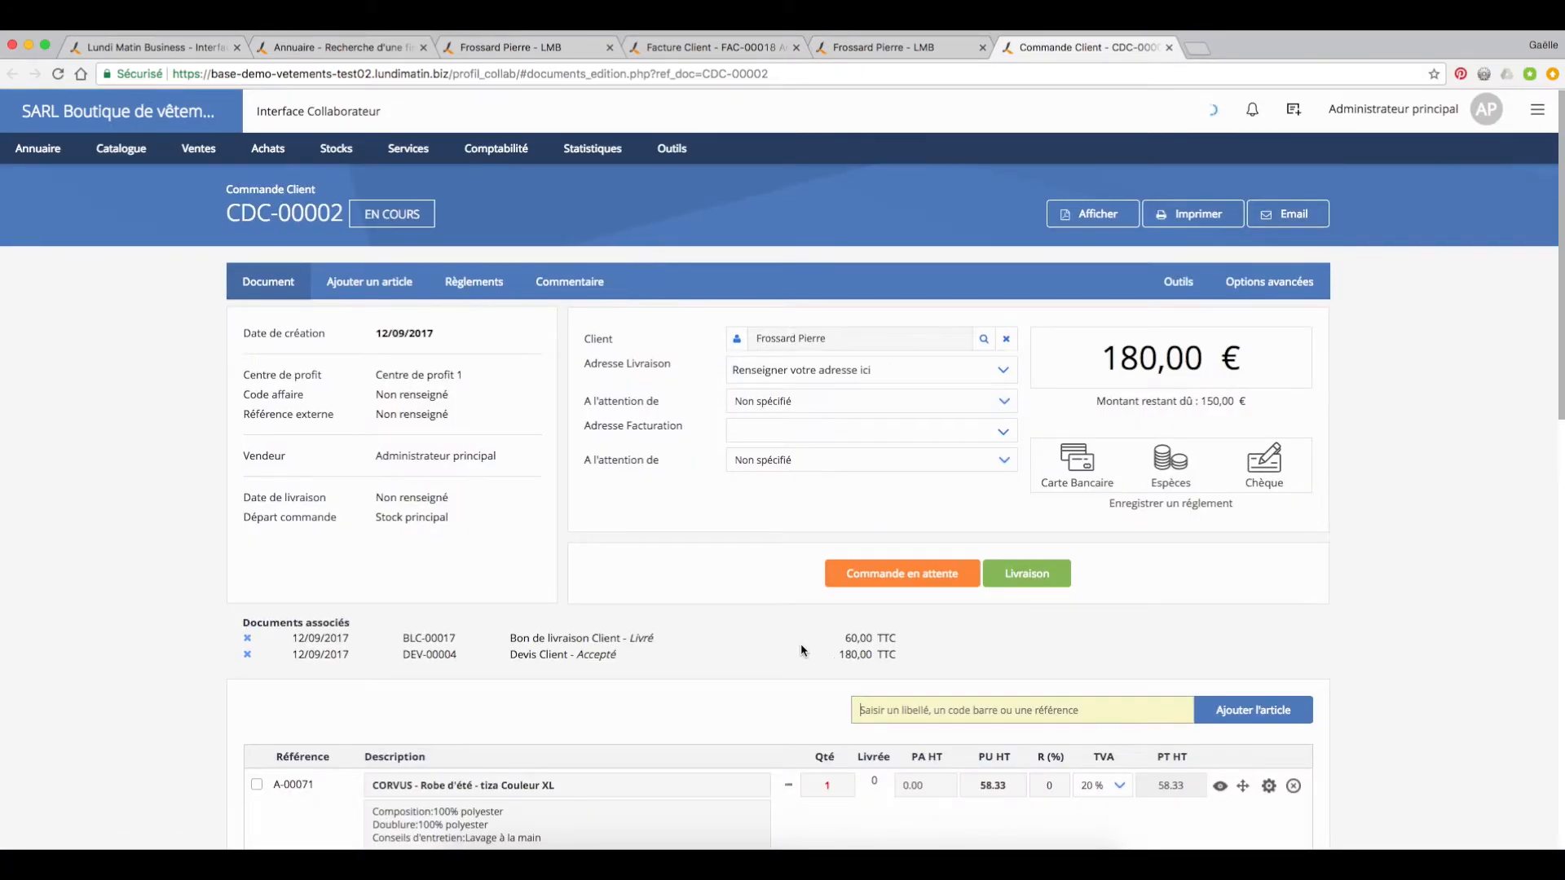
scroll(800, 643, "down", 5)
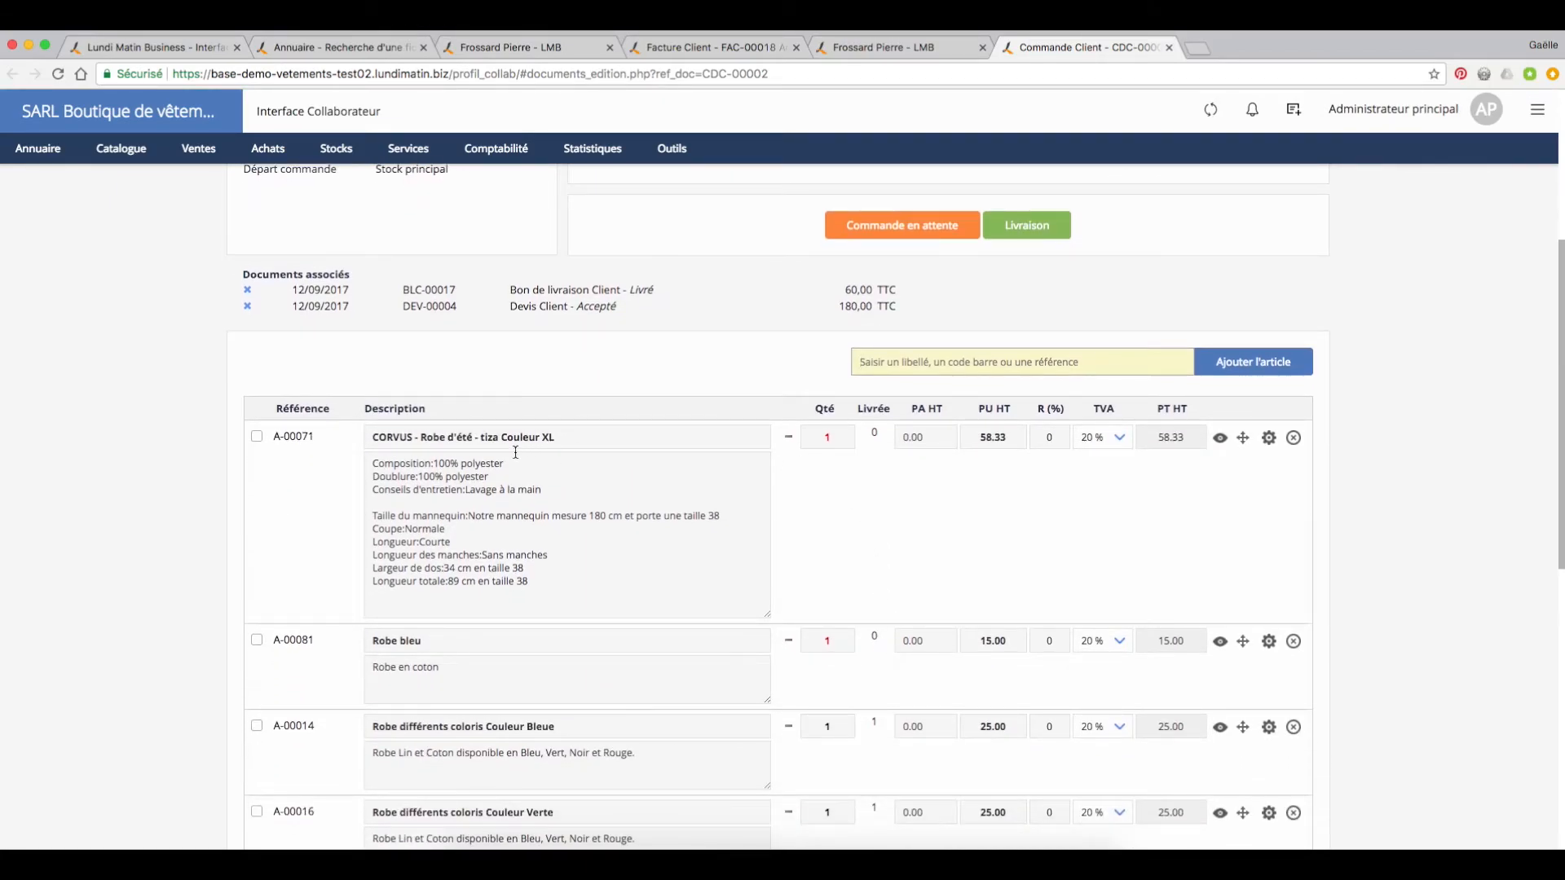
scroll(791, 581, "down", 4)
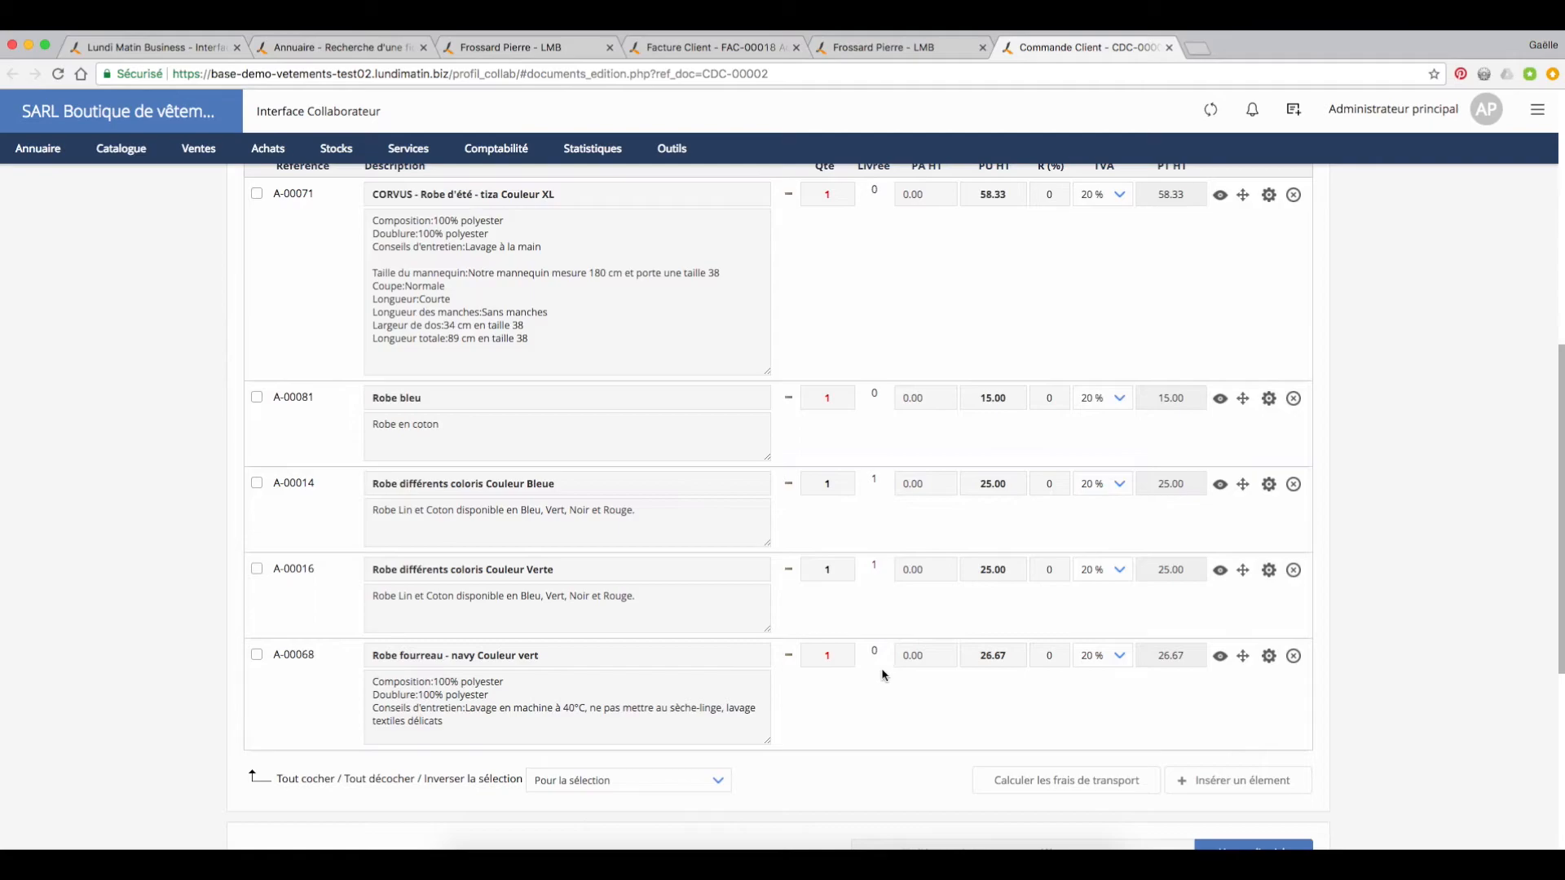
Step: Review the order's Livrée column and create a delivery note (Livraison) for the articles not yet delivered
scroll(883, 675, "up", 1)
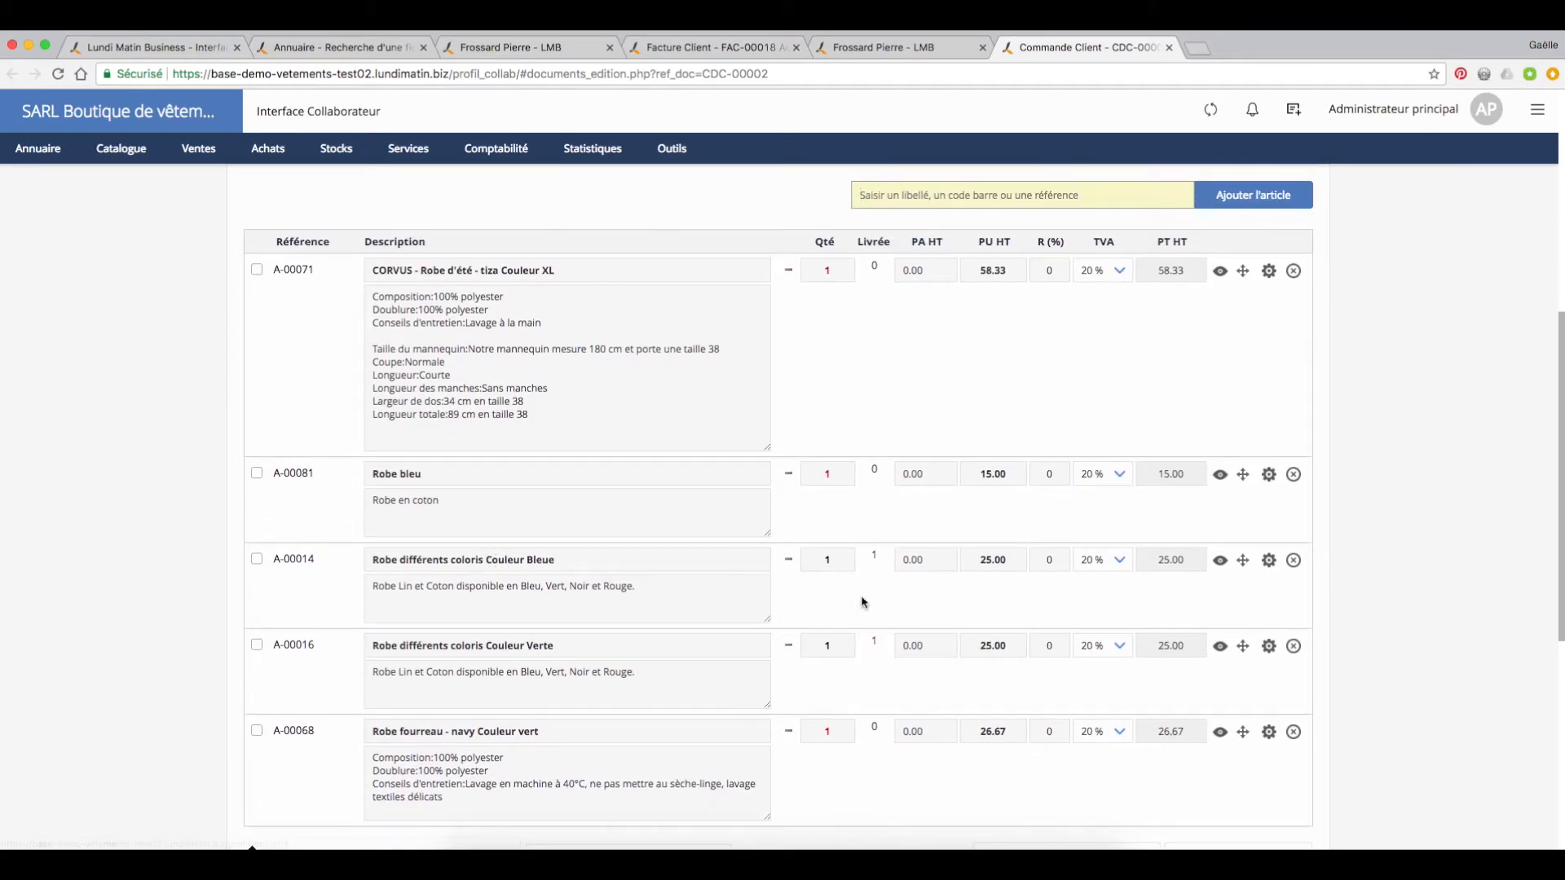
scroll(881, 665, "up", 1)
scroll(881, 665, "up", 1)
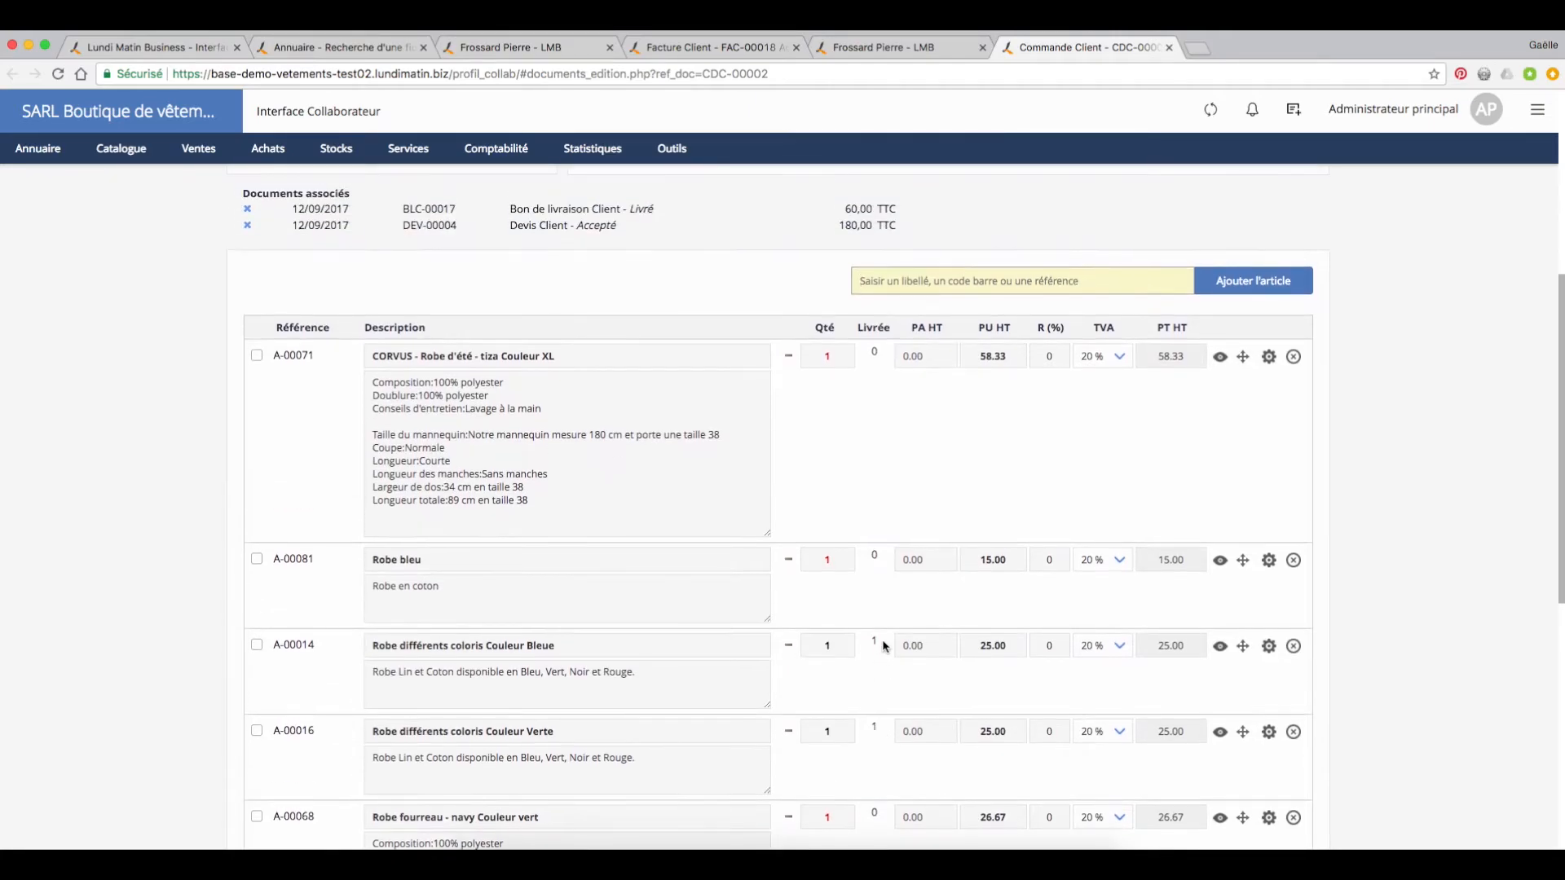
left_click_drag(859, 328, 886, 326)
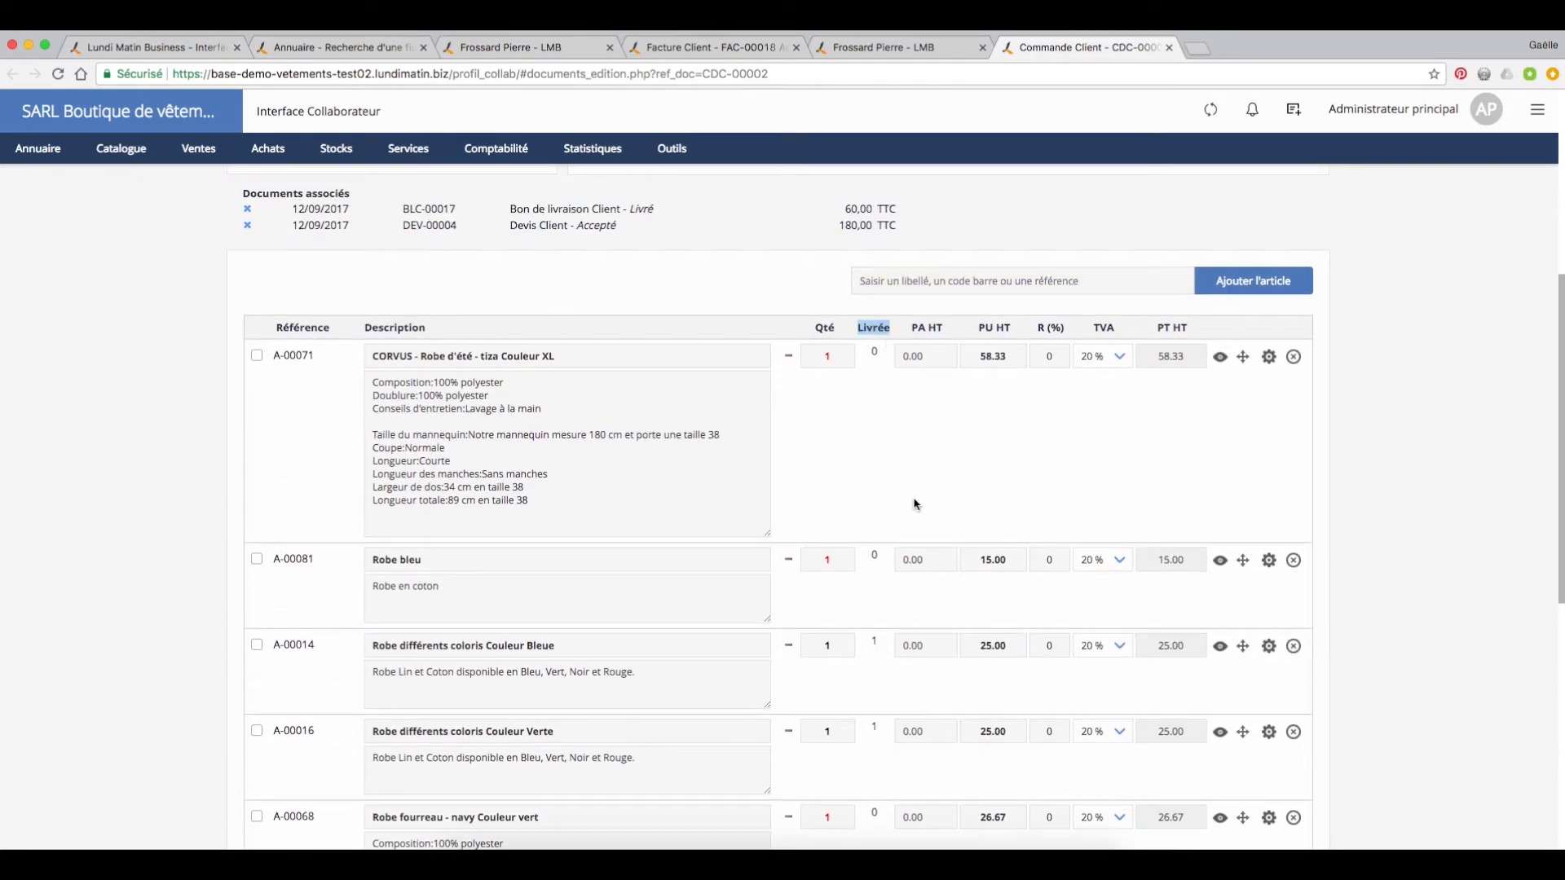
scroll(913, 504, "up", 4)
scroll(911, 508, "up", 4)
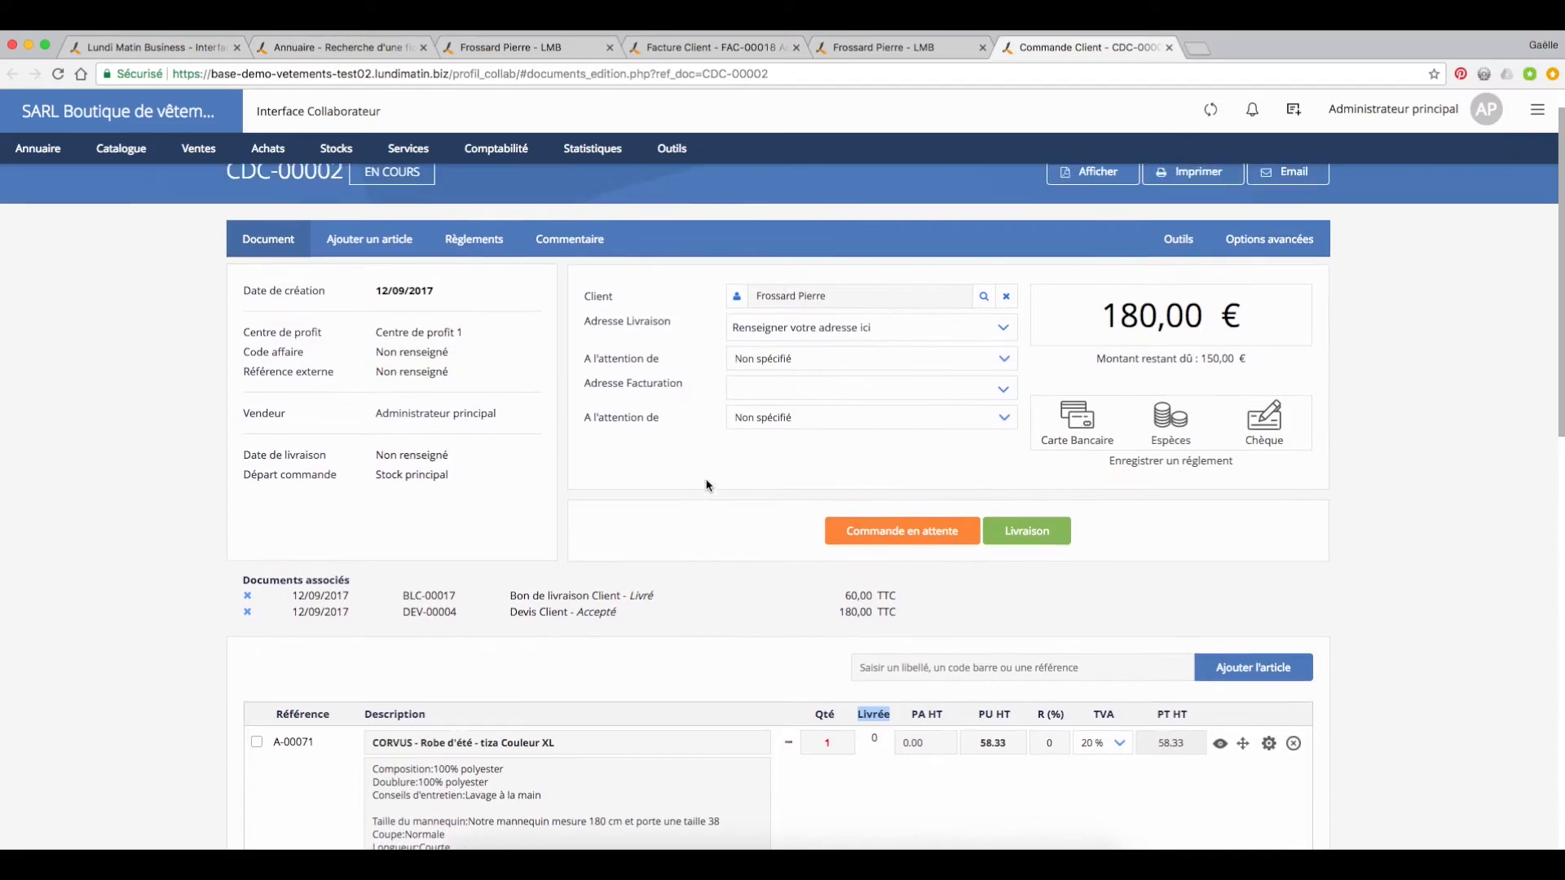
left_click(1036, 579)
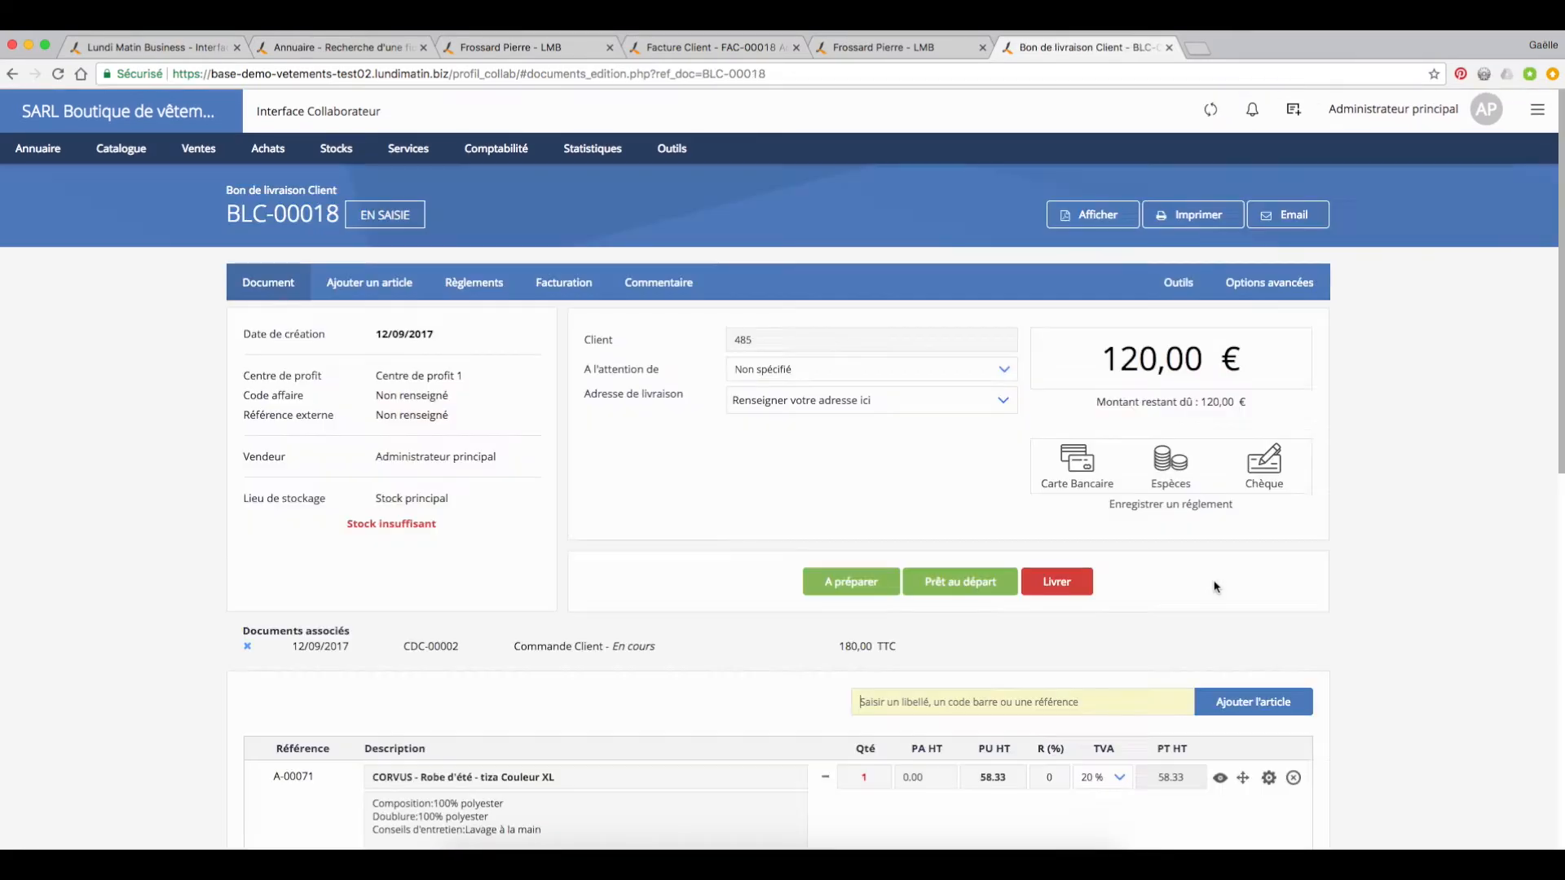
Step: Check the delivery note's remaining articles, deliver them (Livrer) and set the resulting customer invoice to A régler
scroll(1198, 595, "down", 6)
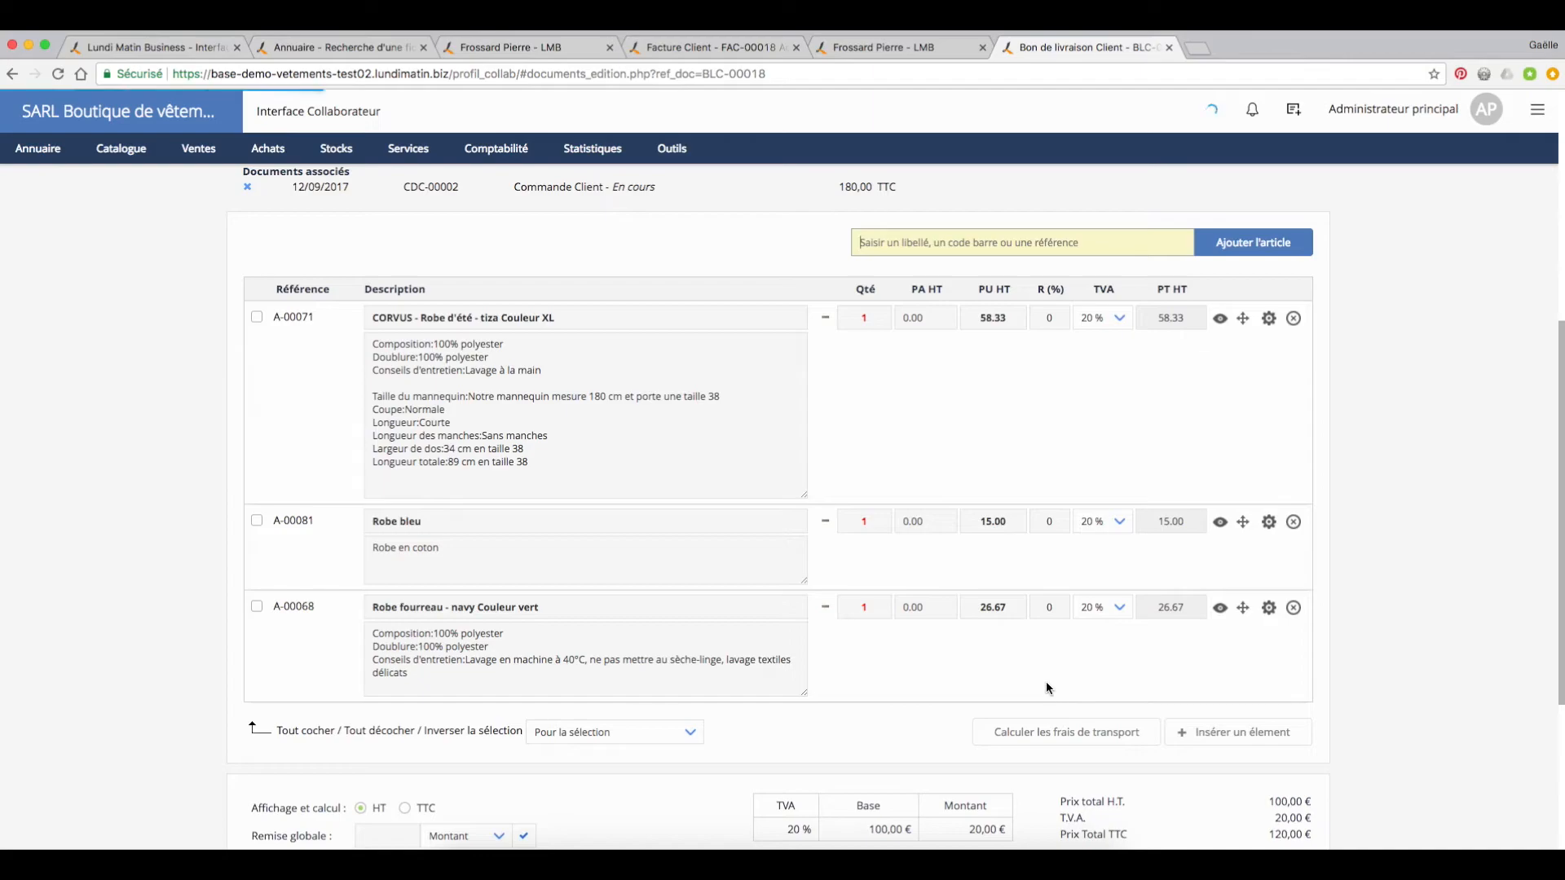
scroll(1046, 683, "up", 4)
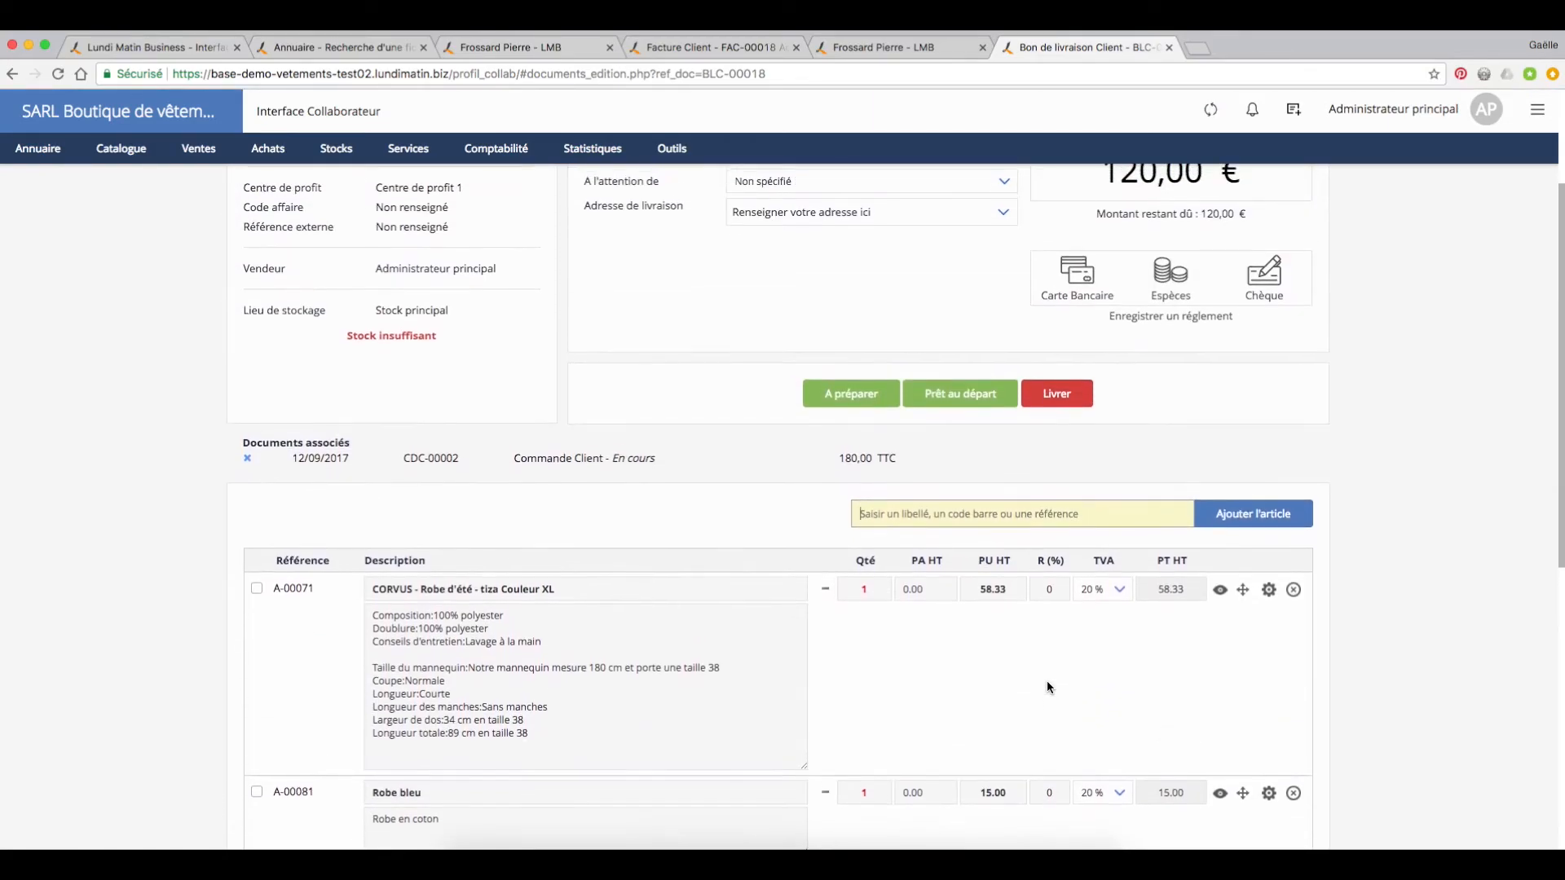
scroll(1050, 646, "up", 1)
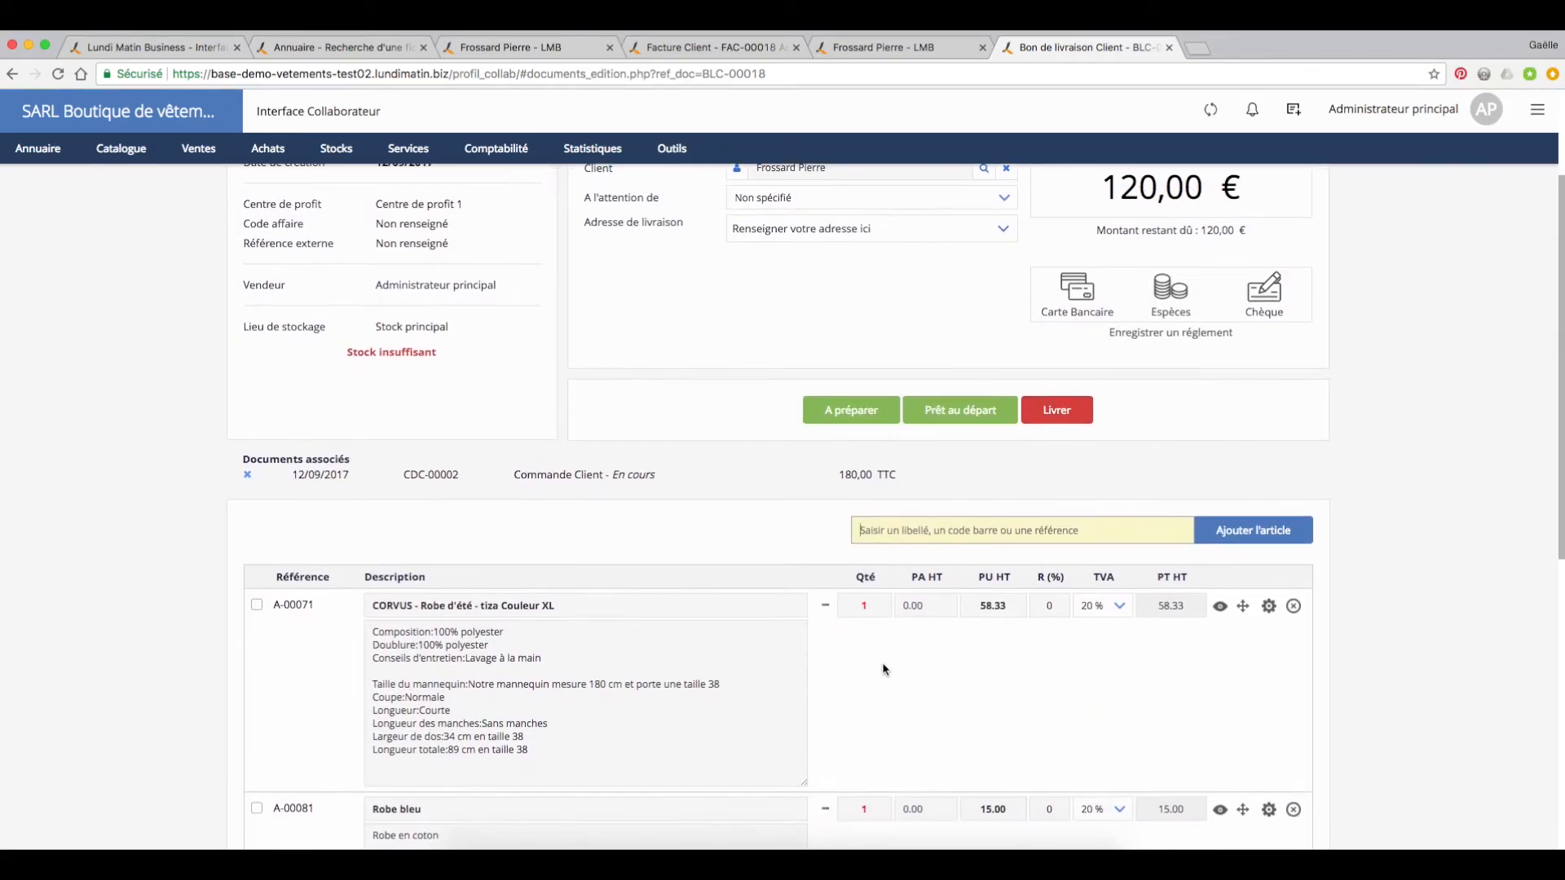
scroll(1047, 489, "up", 1)
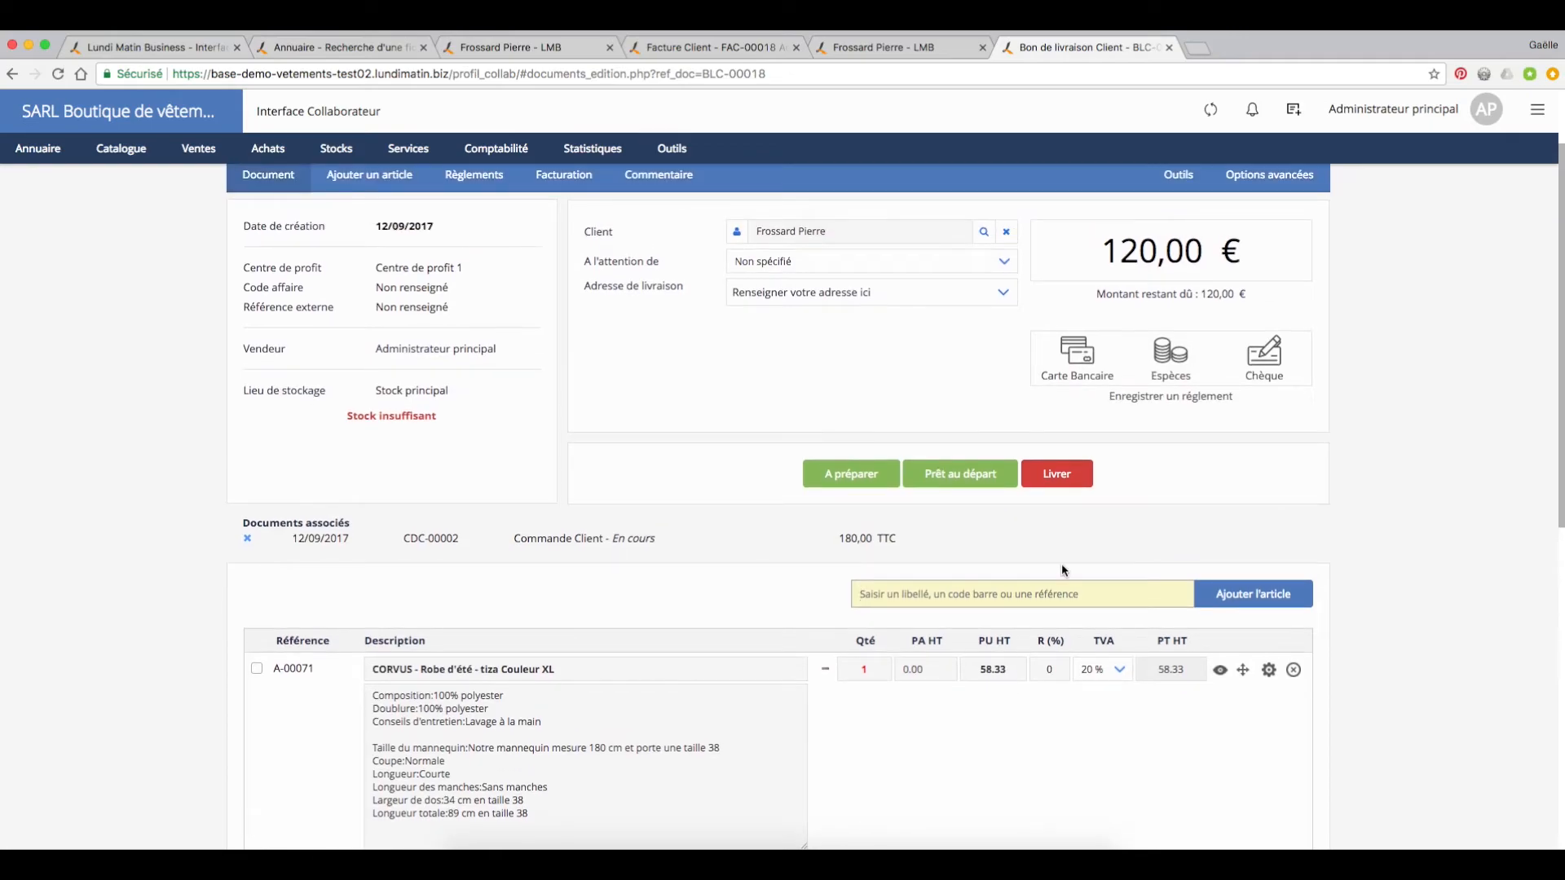
left_click(1064, 481)
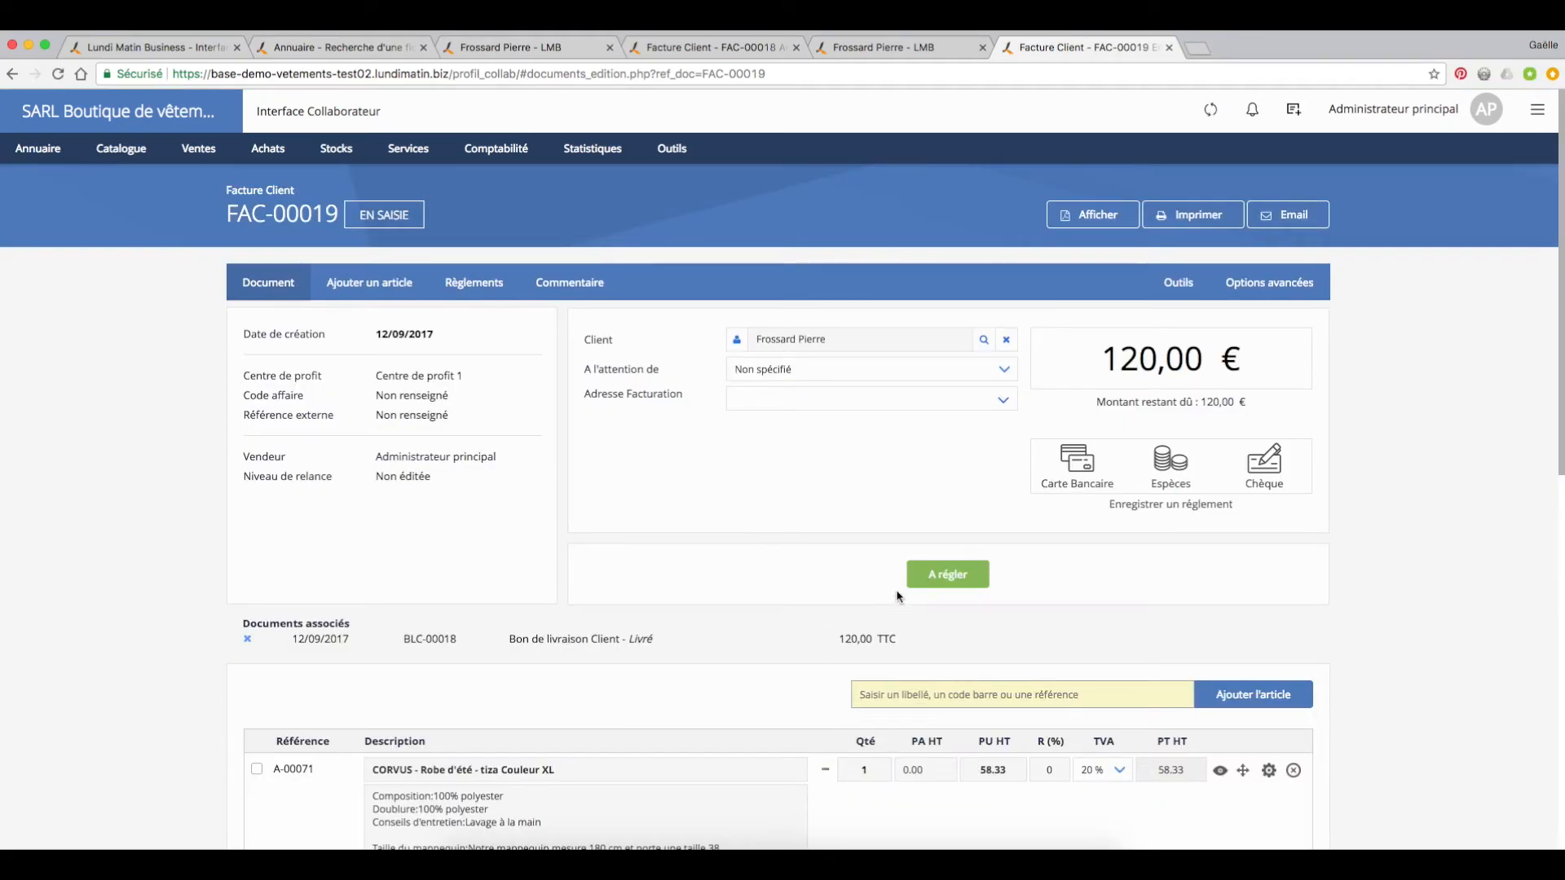
left_click(948, 575)
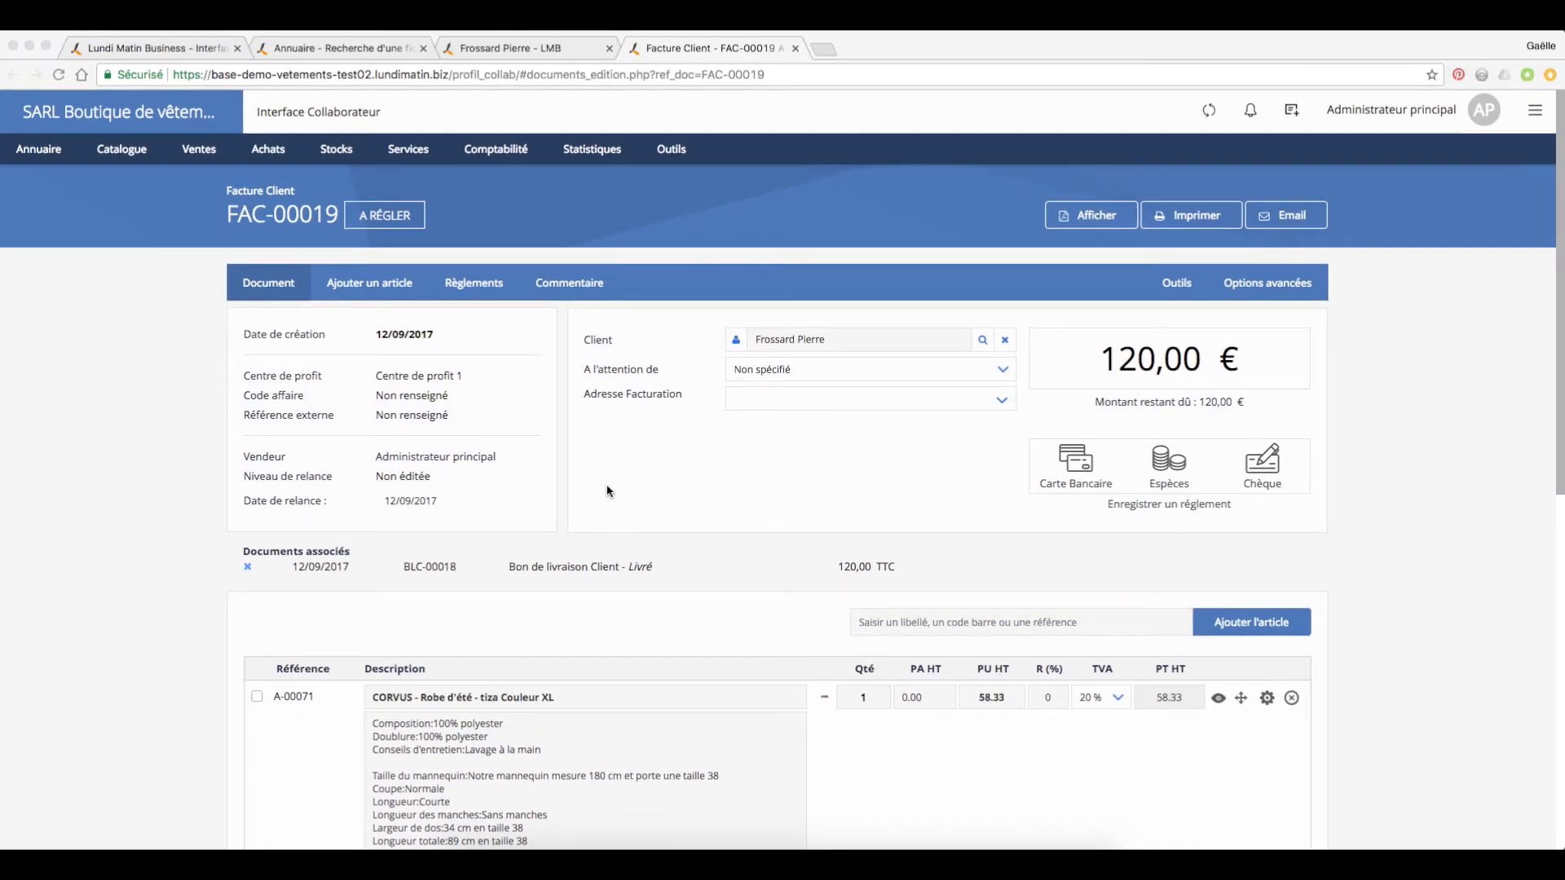
Step: Switch to the till interface and browse the enlarged article catalogue through the Femme and Chaussures departments, returning to Femme
left_click(192, 47)
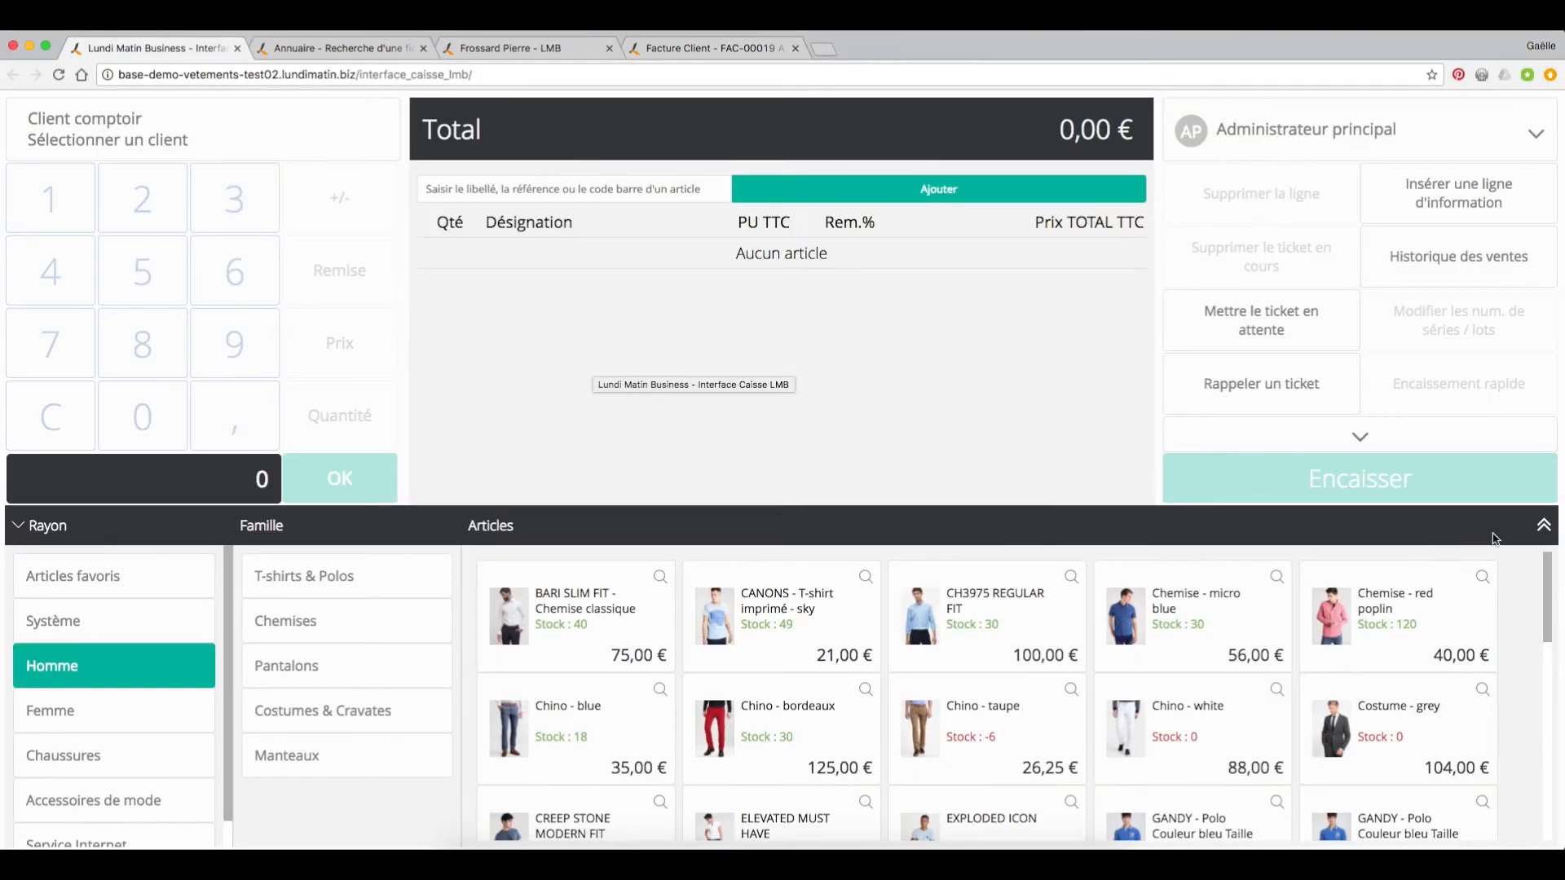
left_click(1543, 527)
scroll(1009, 583, "down", 5)
scroll(1009, 593, "up", 3)
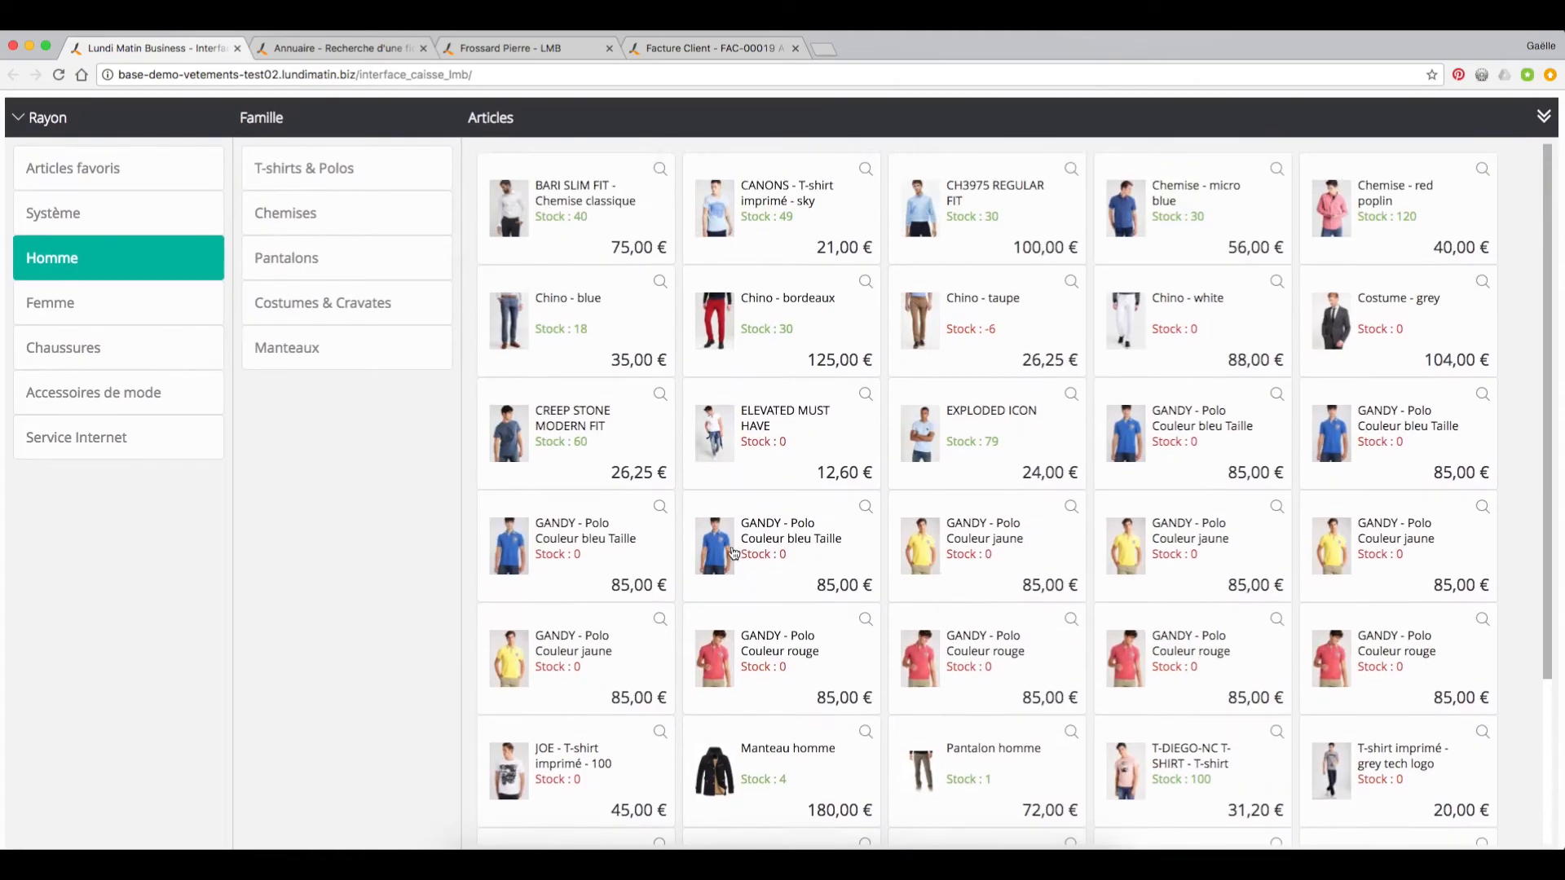
left_click(148, 303)
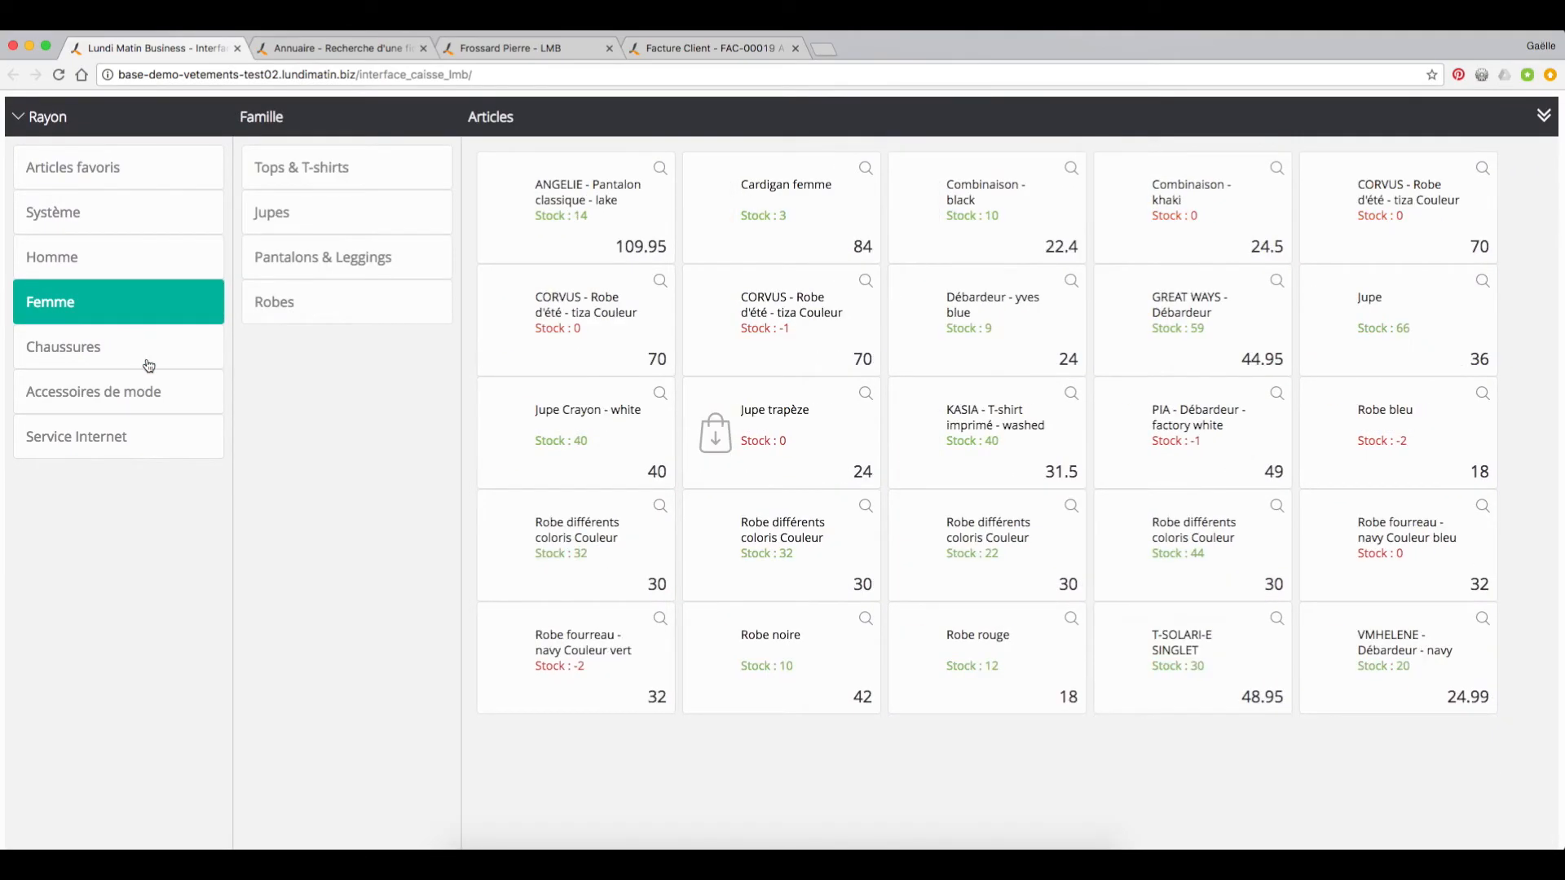
left_click(151, 355)
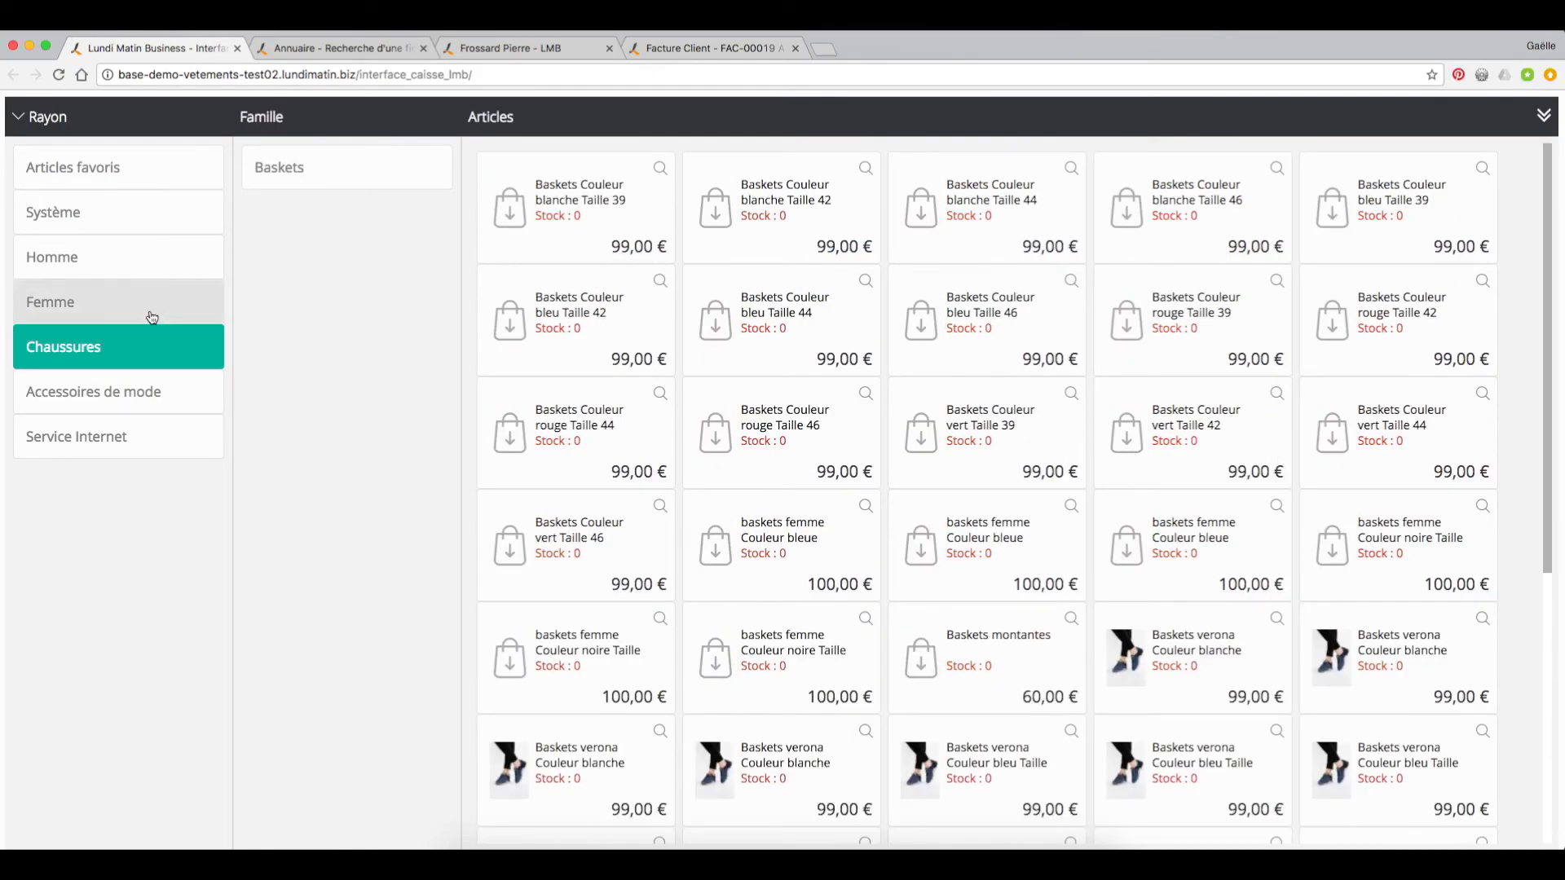
left_click(150, 316)
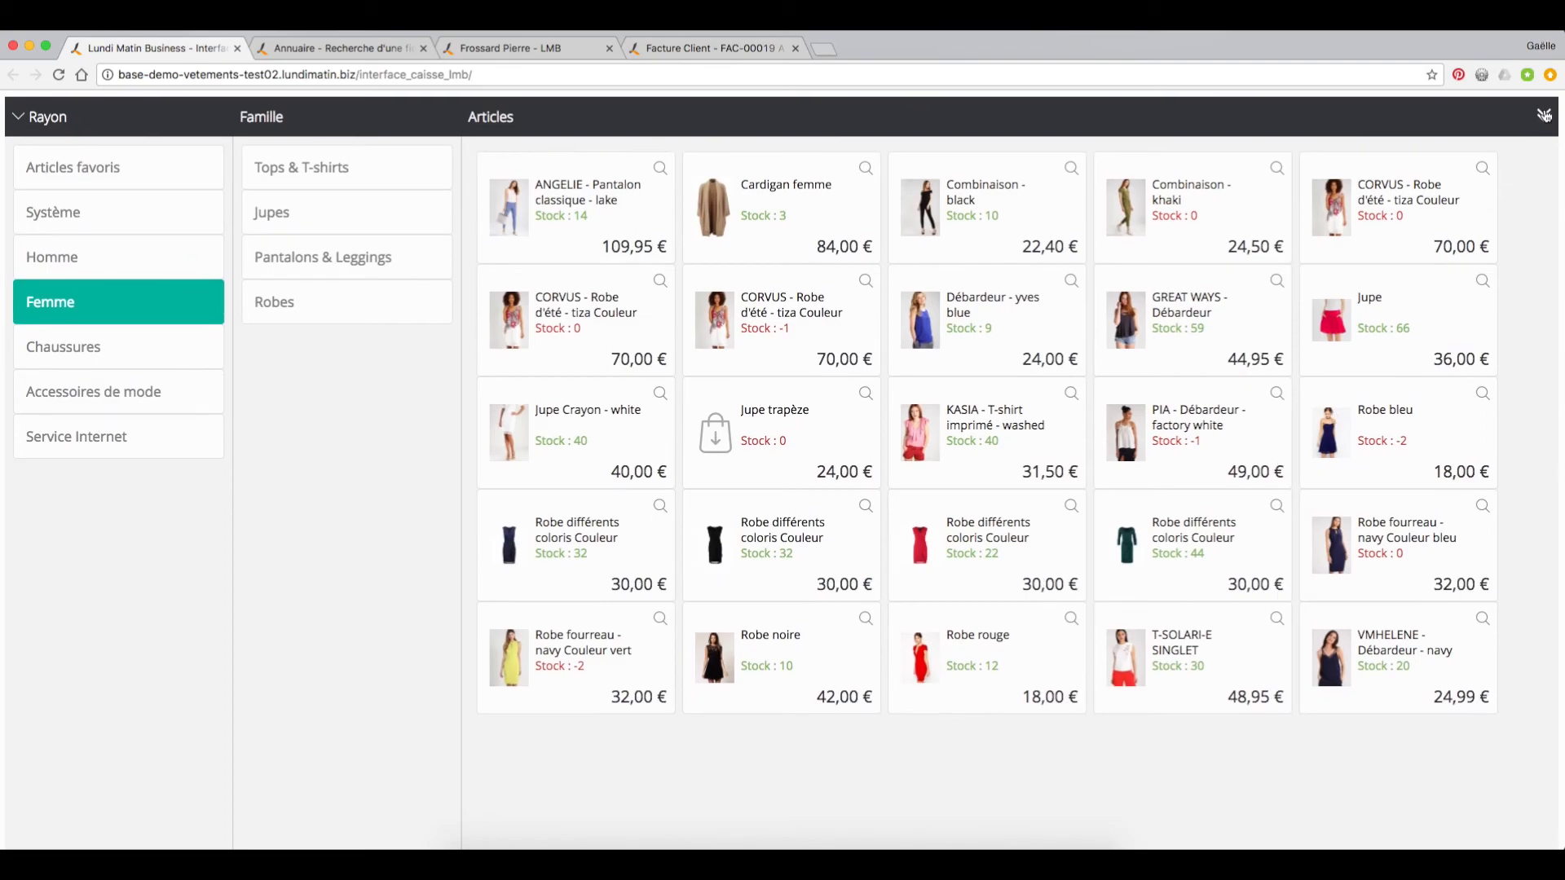
left_click(1543, 114)
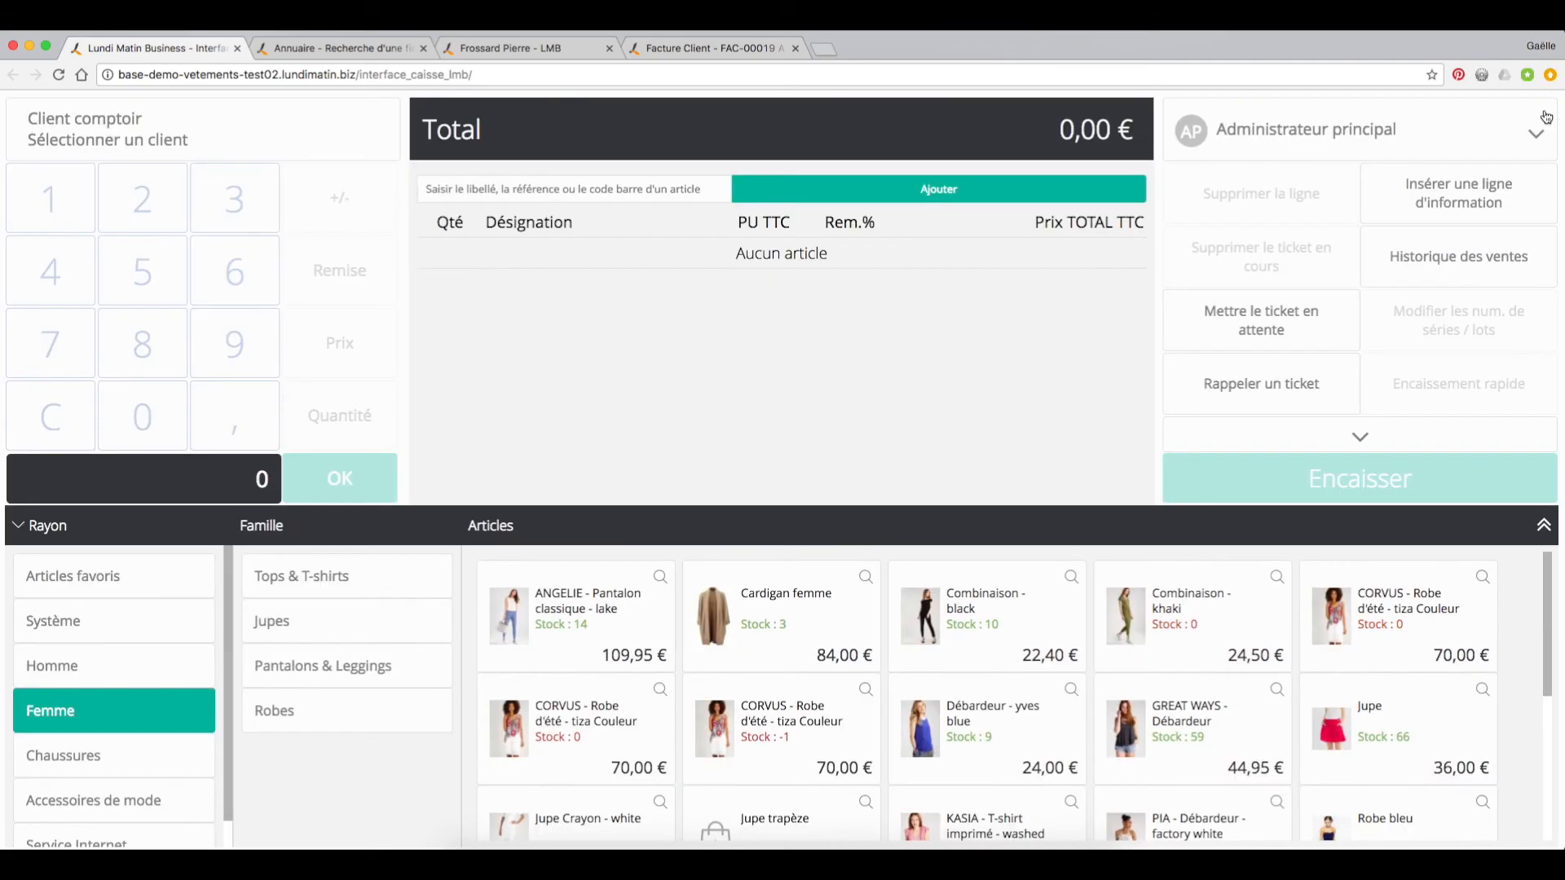
Step: Add Combinaison - black, Cardigan femme and Jupe trapèze to the sales ticket, finding the skirt by its name
left_click(955, 645)
left_click(773, 618)
left_click(571, 195)
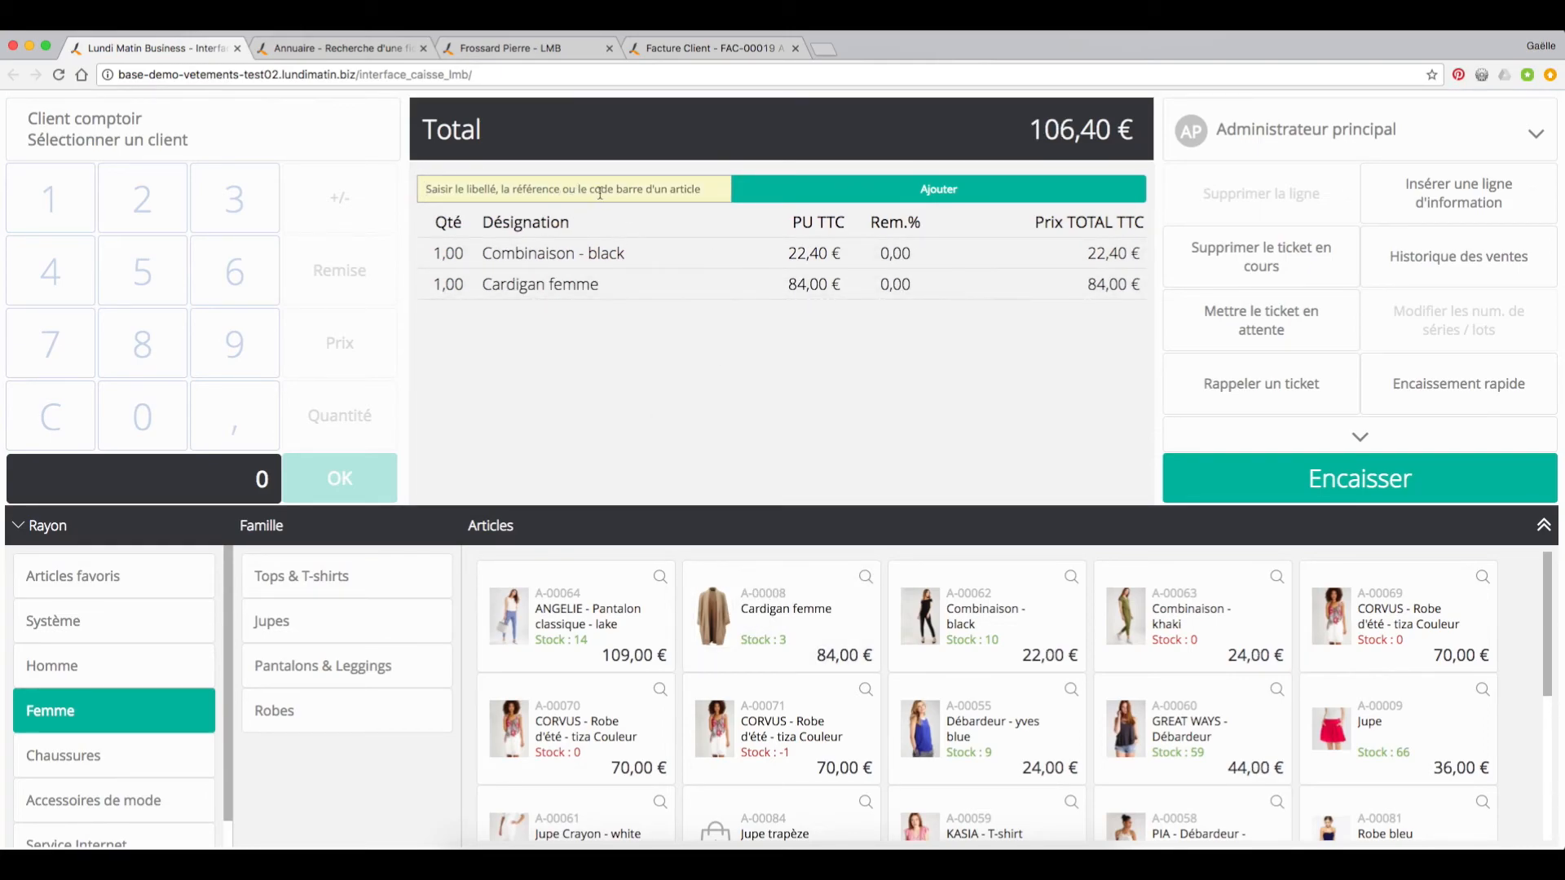
type("jupe trap")
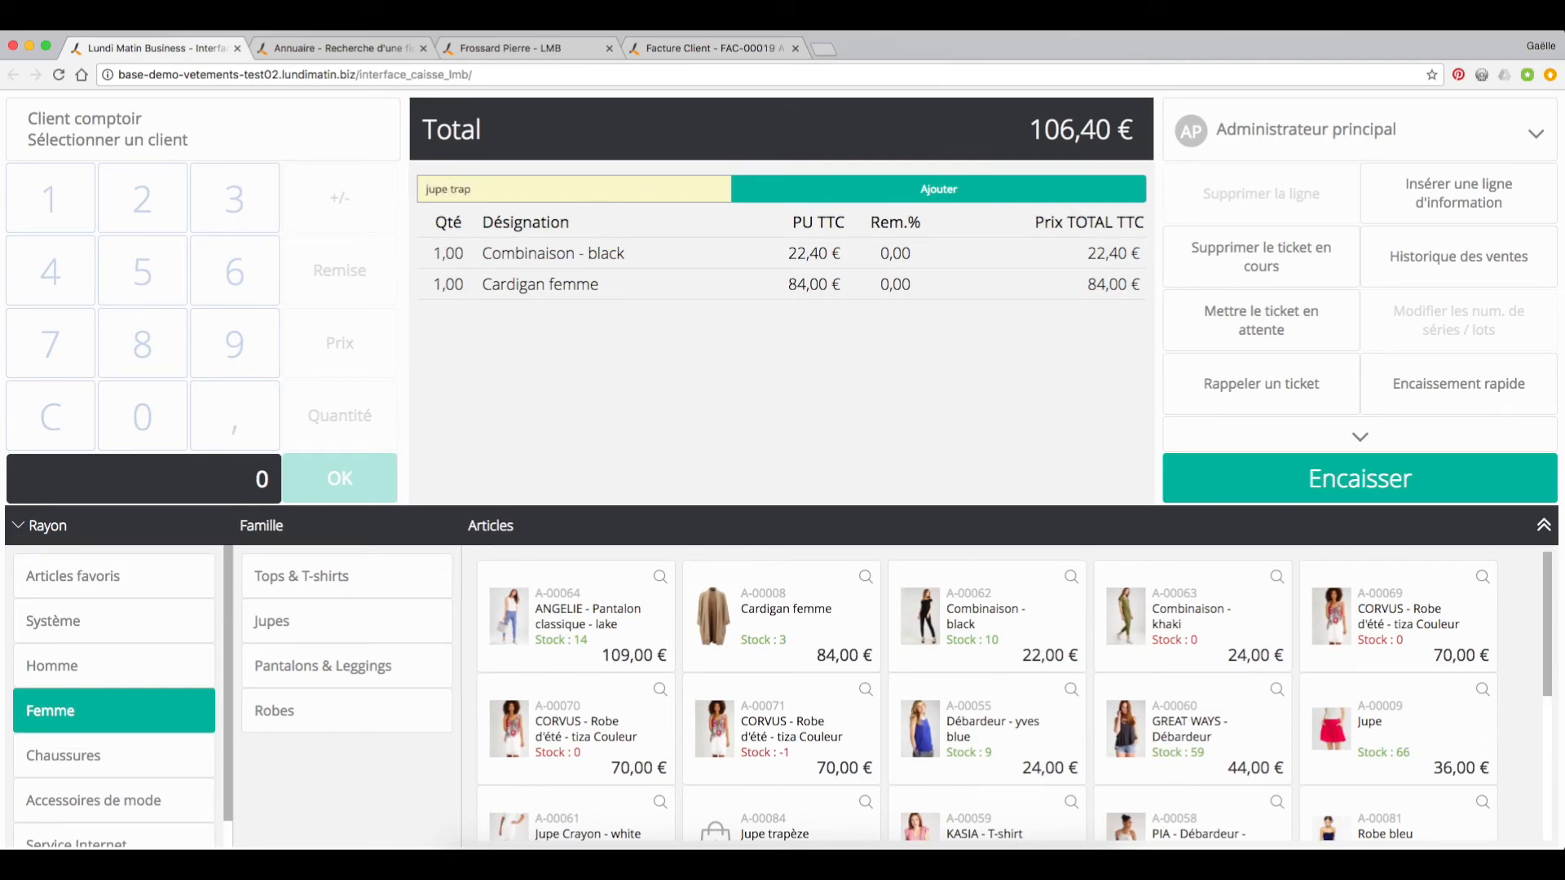
key("Return")
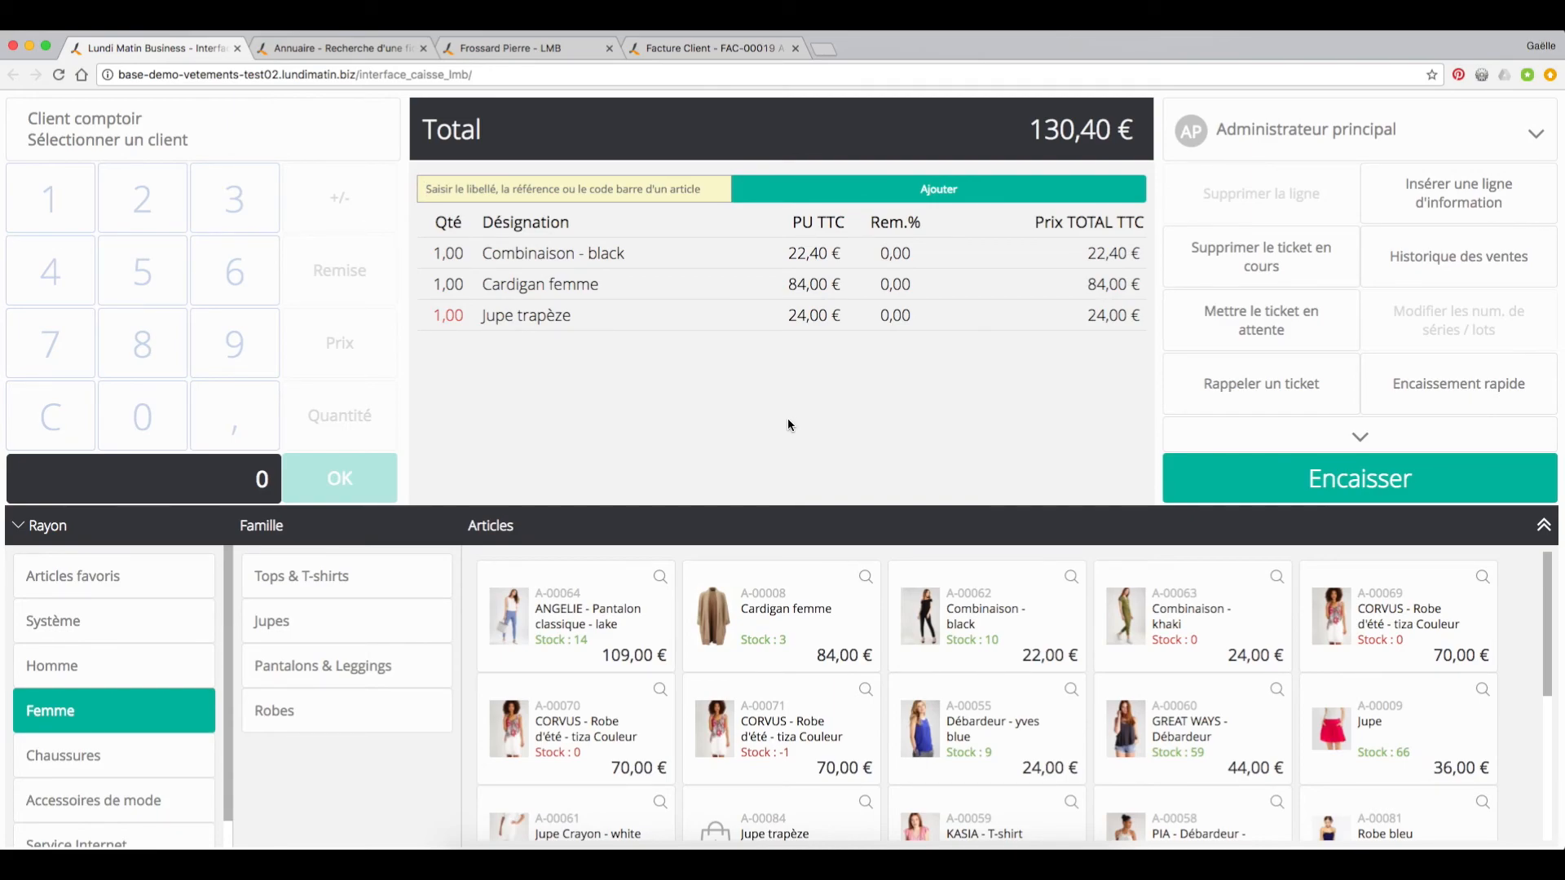
Step: Set the quantity of Jupe trapèze on the ticket to 2
left_click(608, 319)
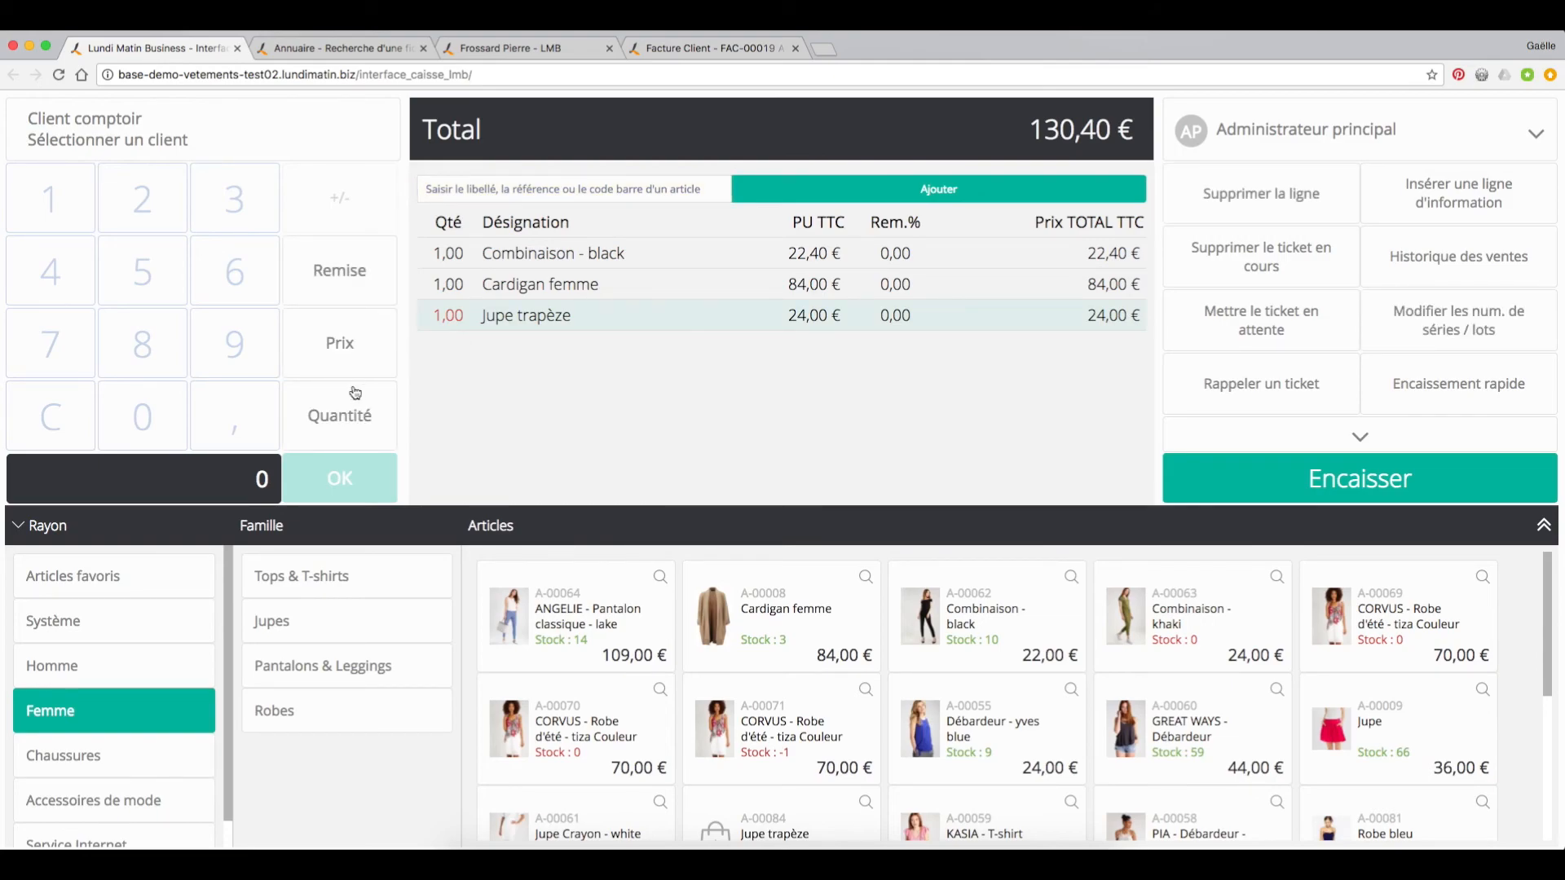
left_click(339, 416)
left_click(147, 213)
left_click(340, 479)
Step: Collect the ticket's full 154,40 € in cash (Espèces) and finish the sale without printing a receipt
left_click(1267, 469)
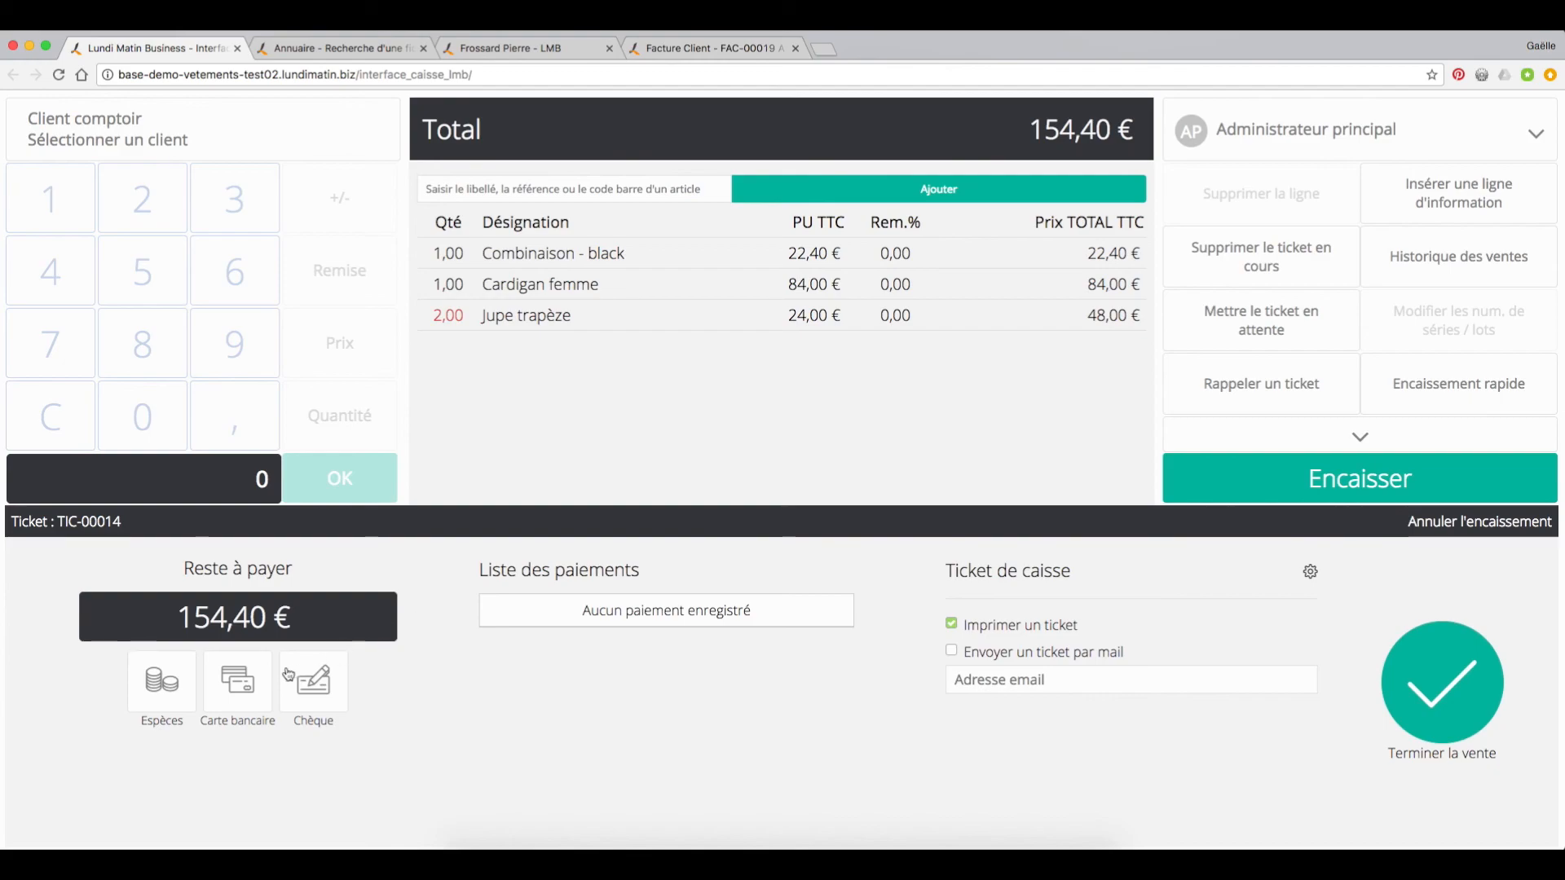
left_click(167, 683)
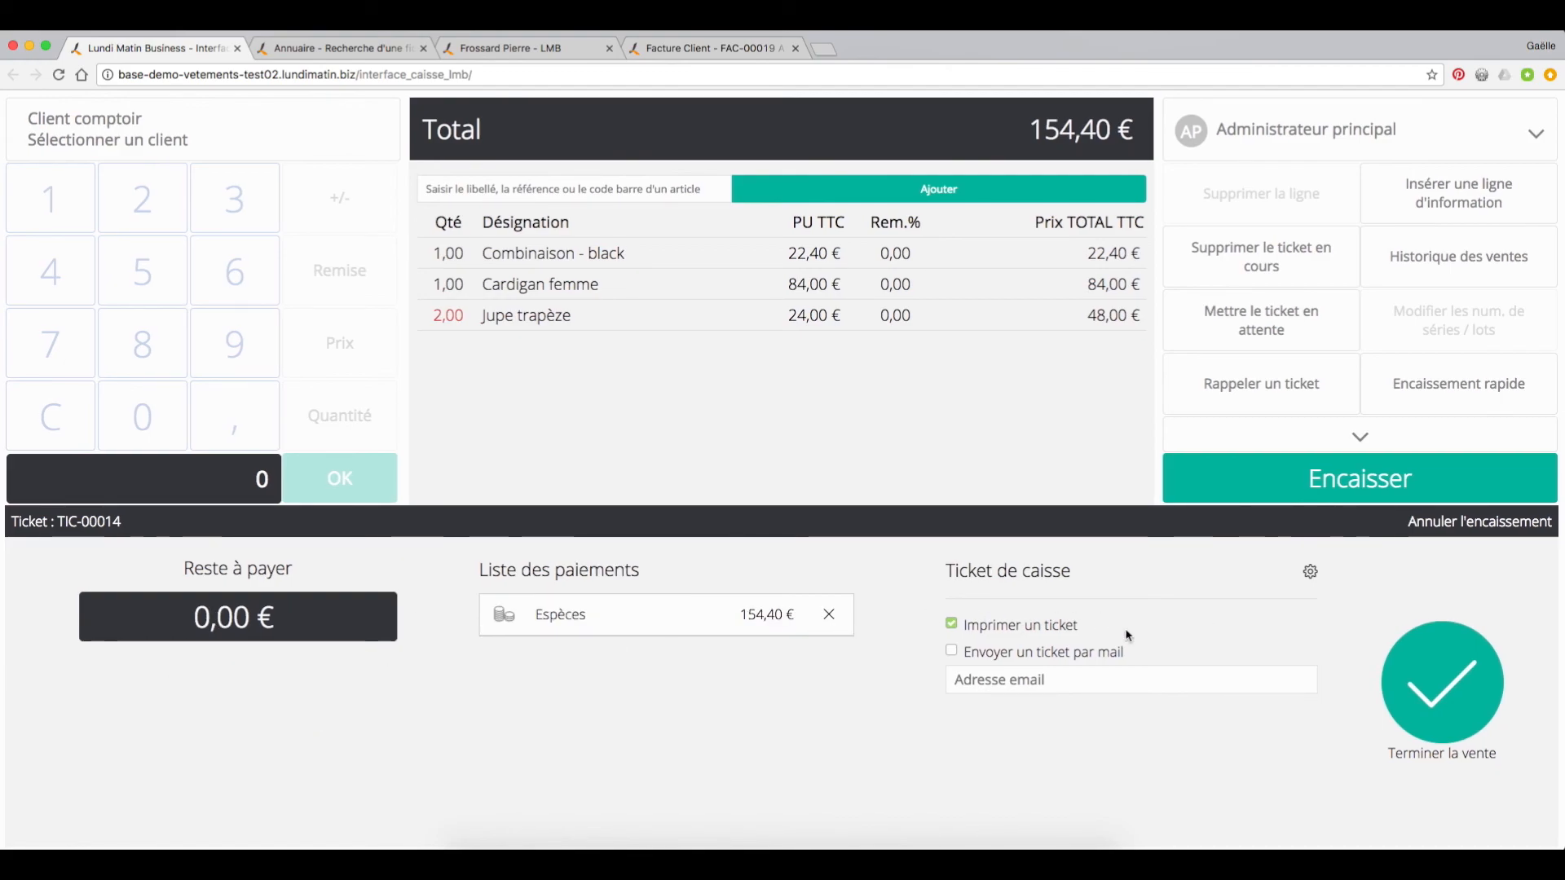
left_click(951, 625)
left_click(1394, 687)
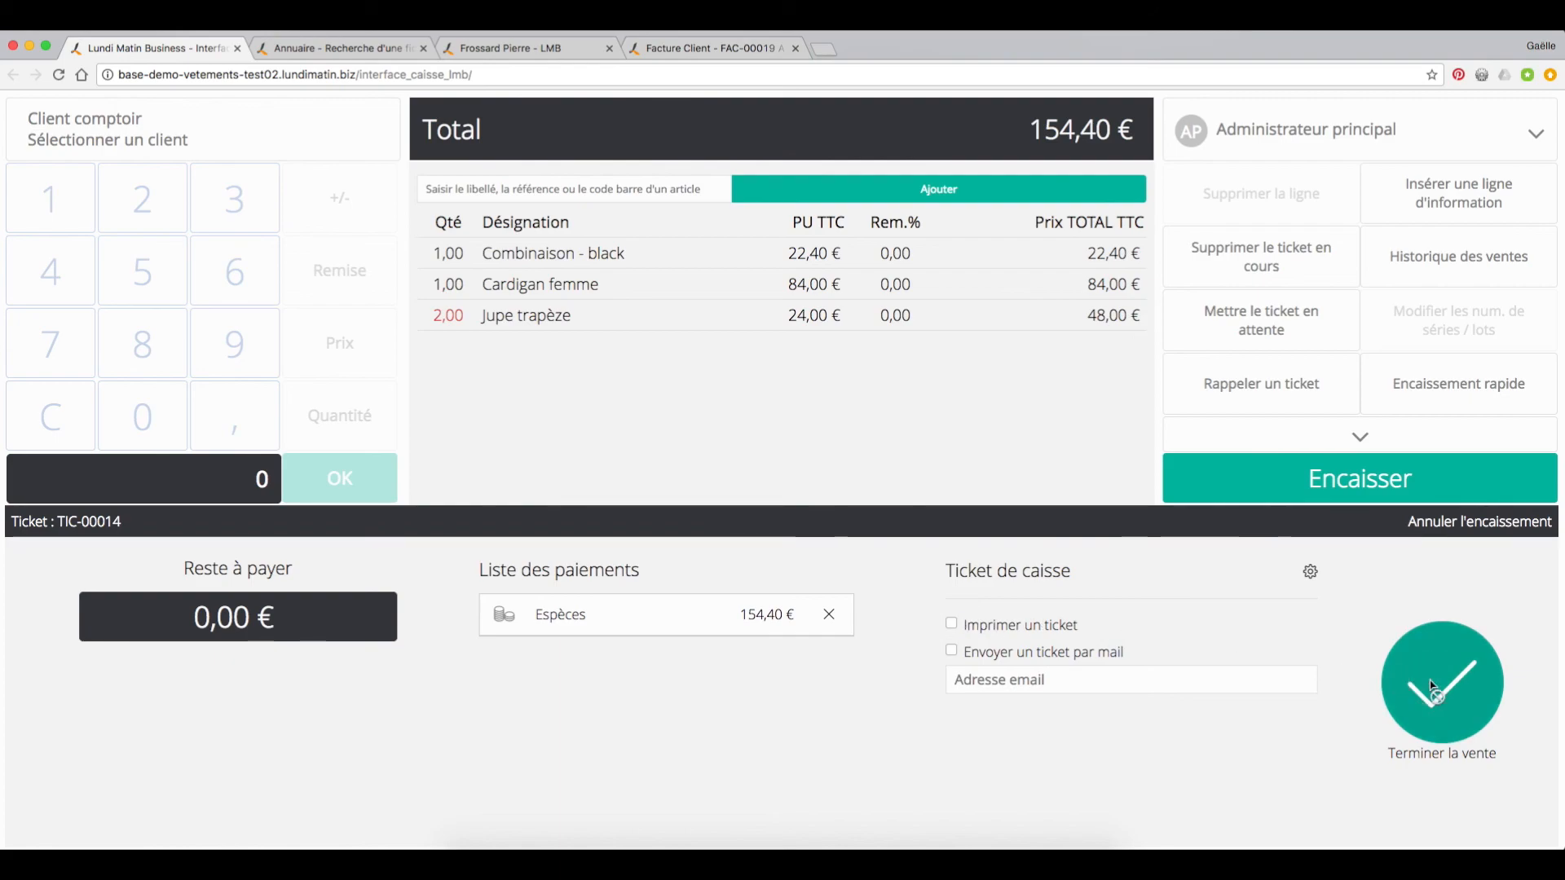